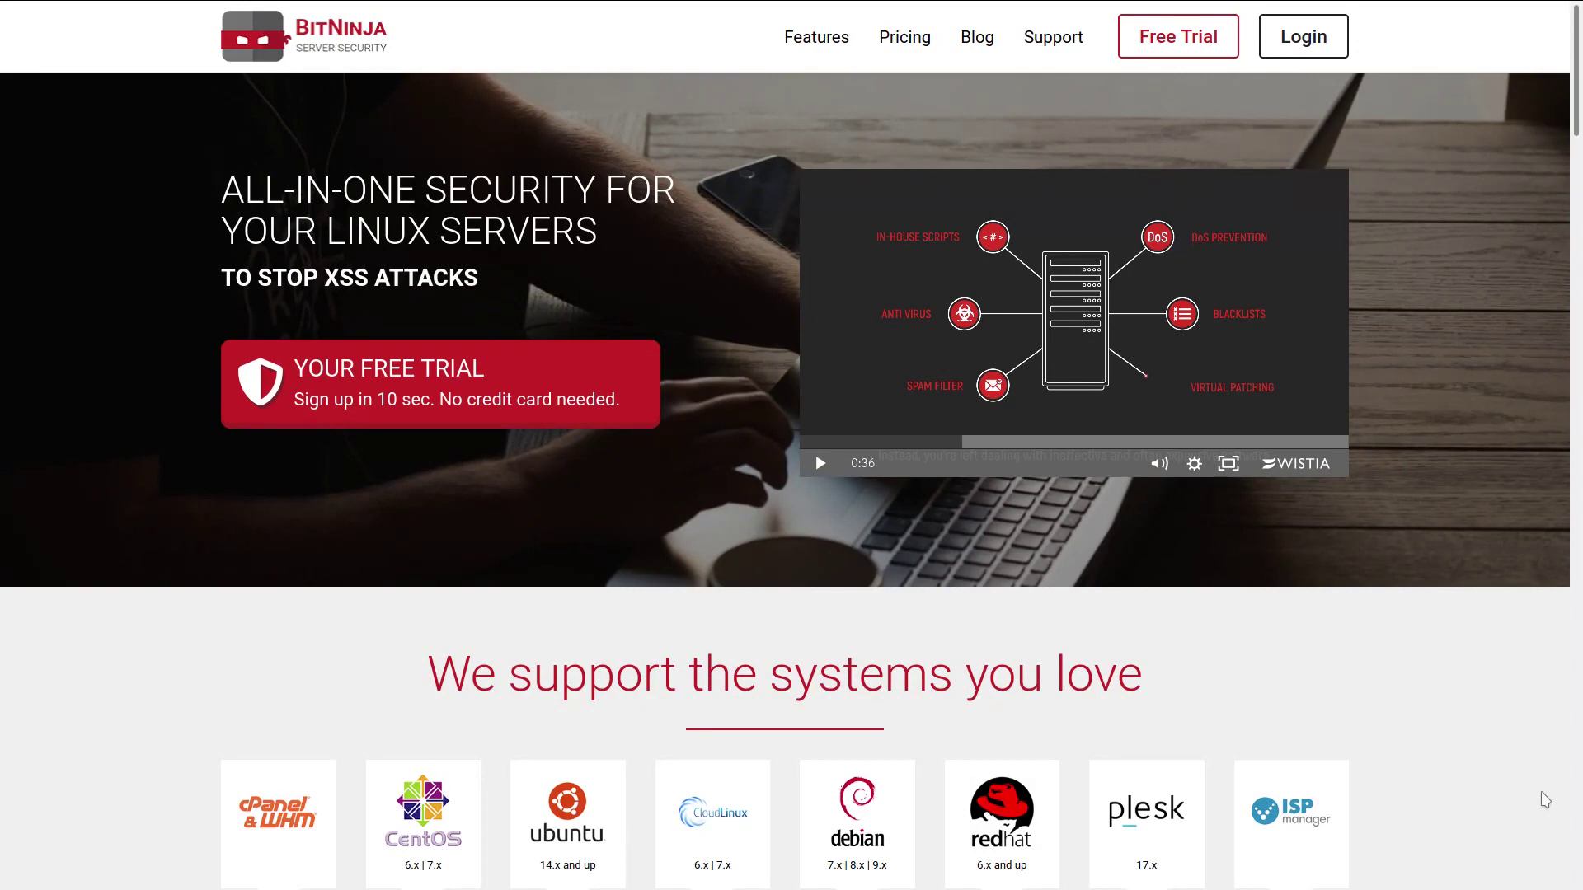
scroll(1545, 800, "down", 3)
scroll(1544, 800, "down", 1)
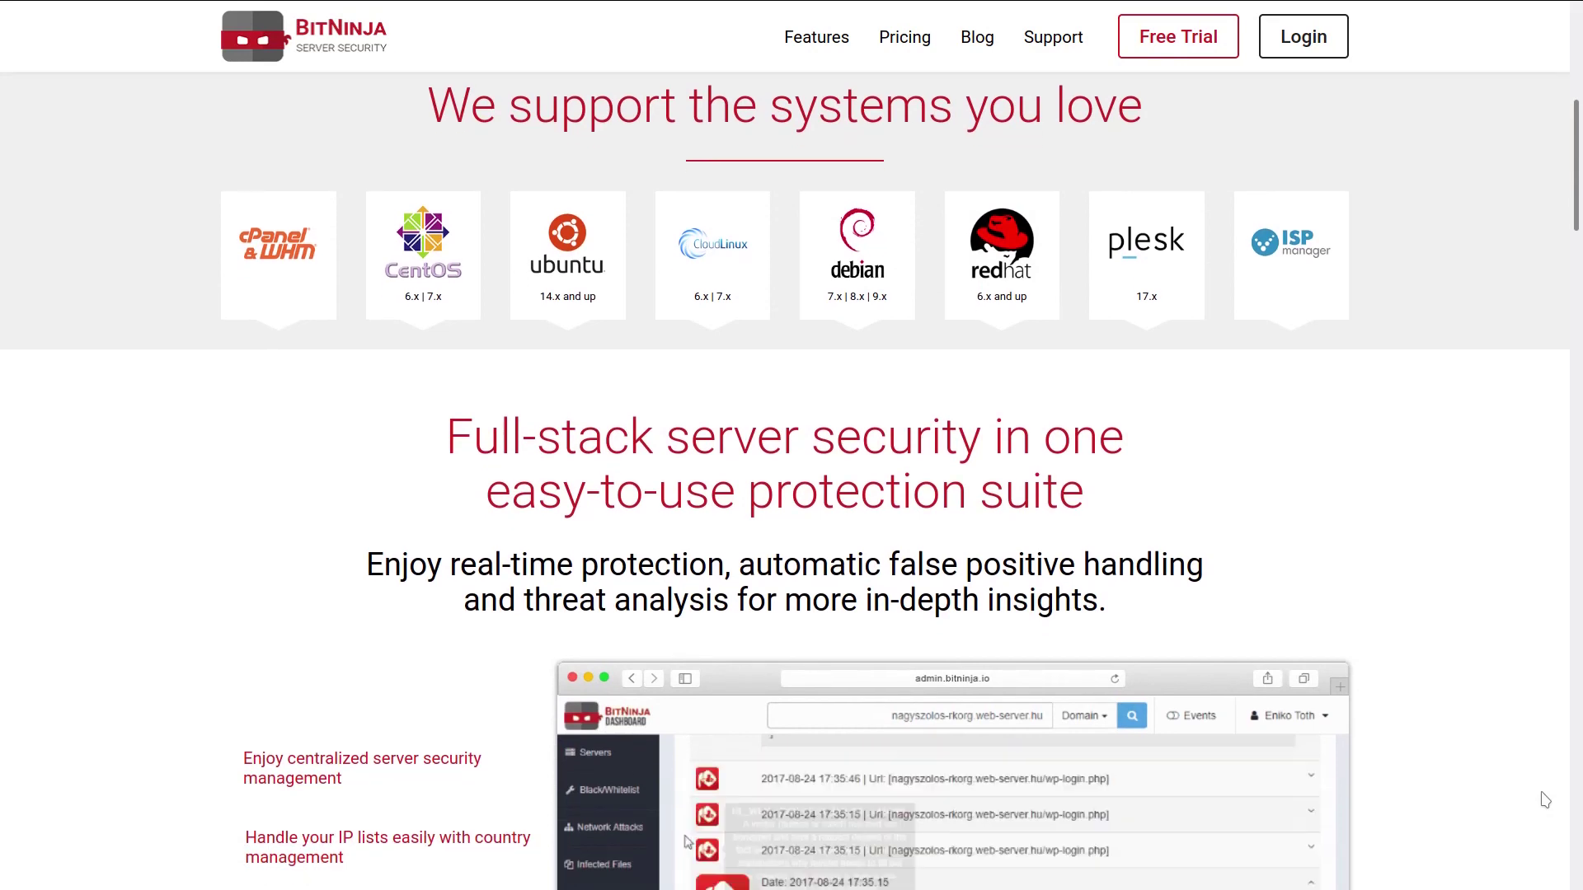
scroll(1544, 800, "down", 2)
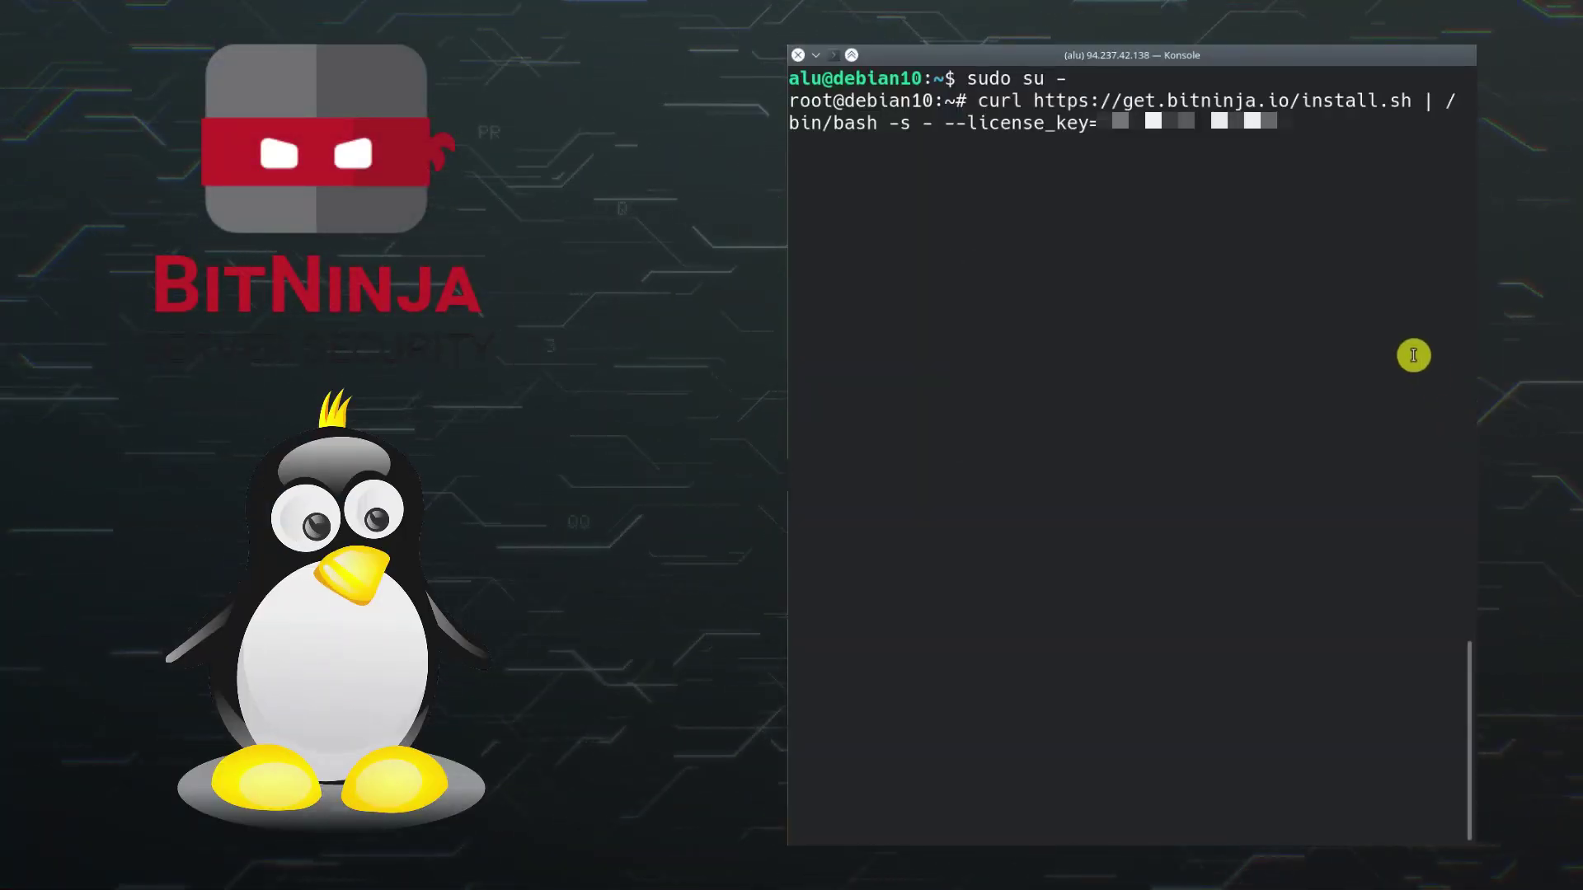
Step: Run the pasted install.sh command, answering y to proceed and y to the initial malware scan
key("Return")
type("y")
key("Return")
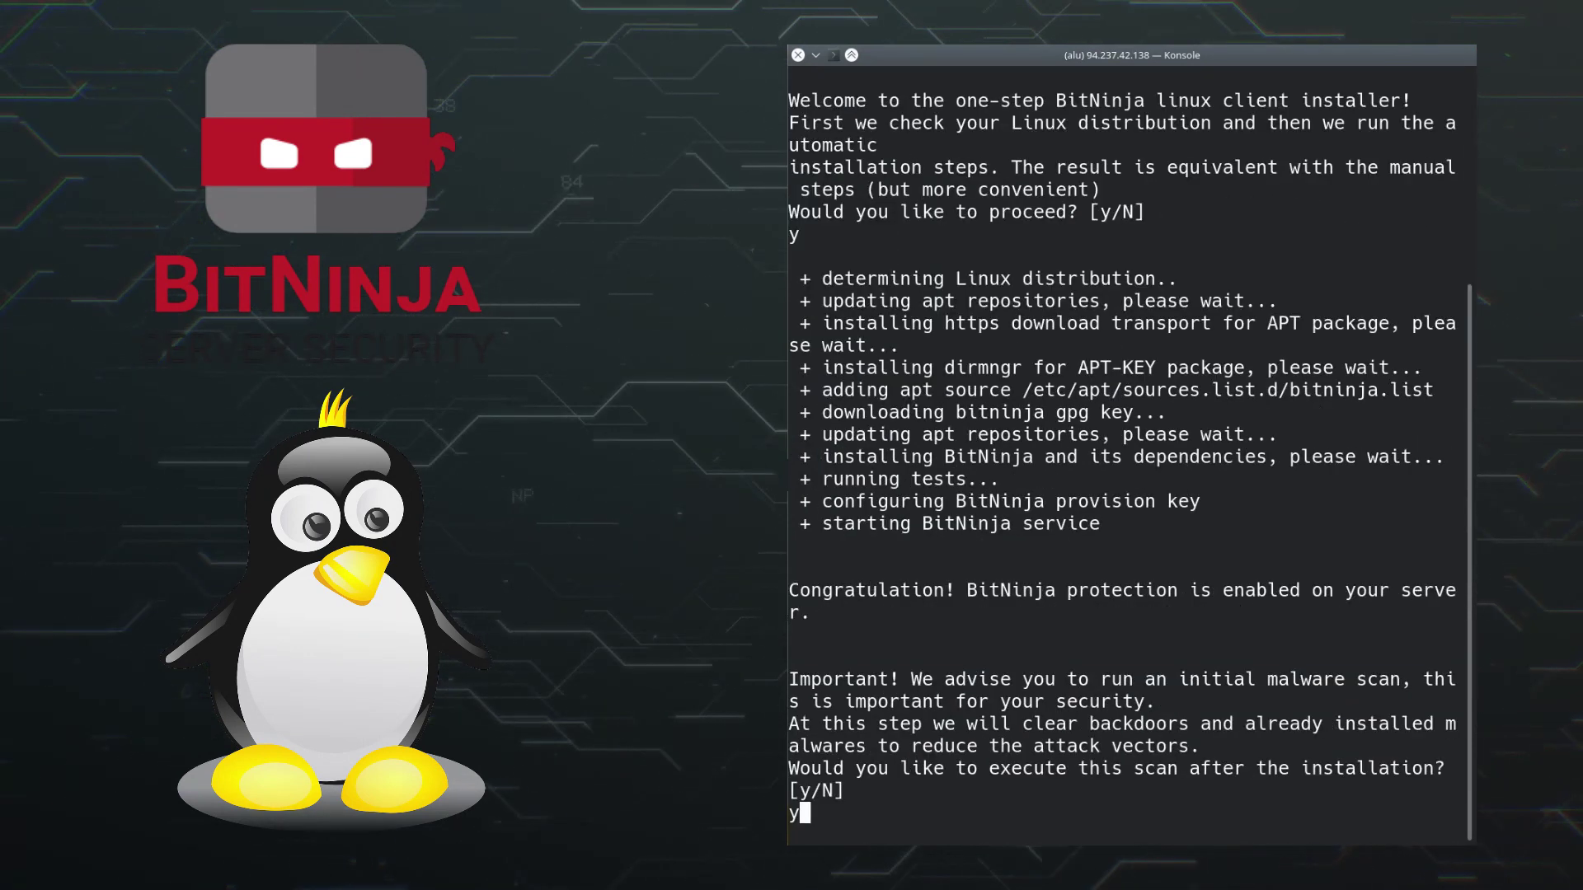
type("y")
key("Return")
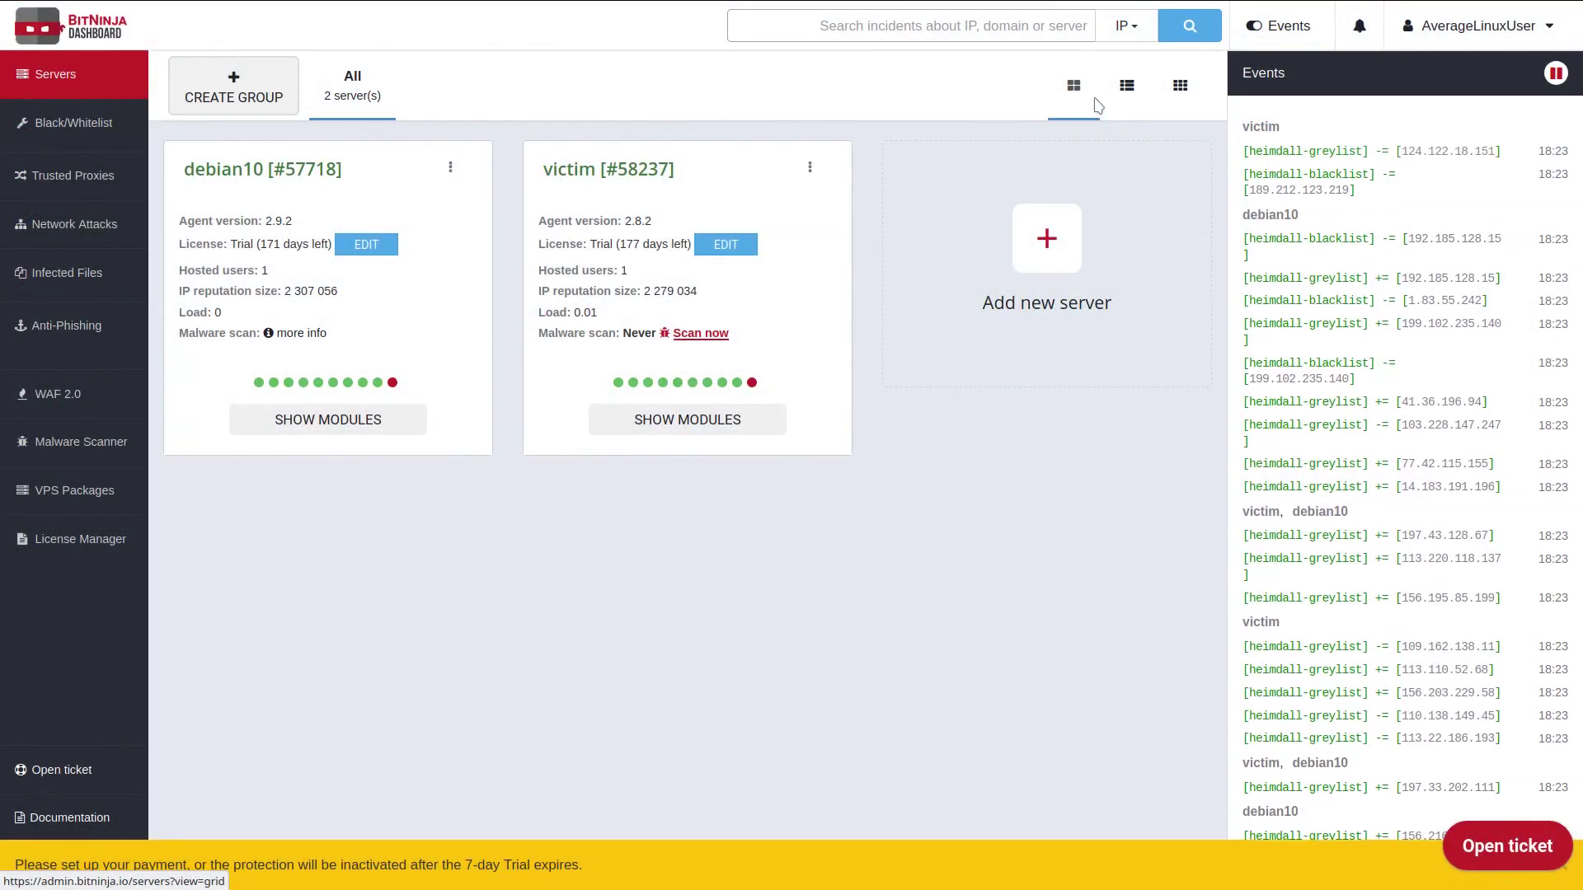
Step: Switch the servers to table view and the modules grid, then page right to Trusted Proxy (beta)
left_click(1126, 97)
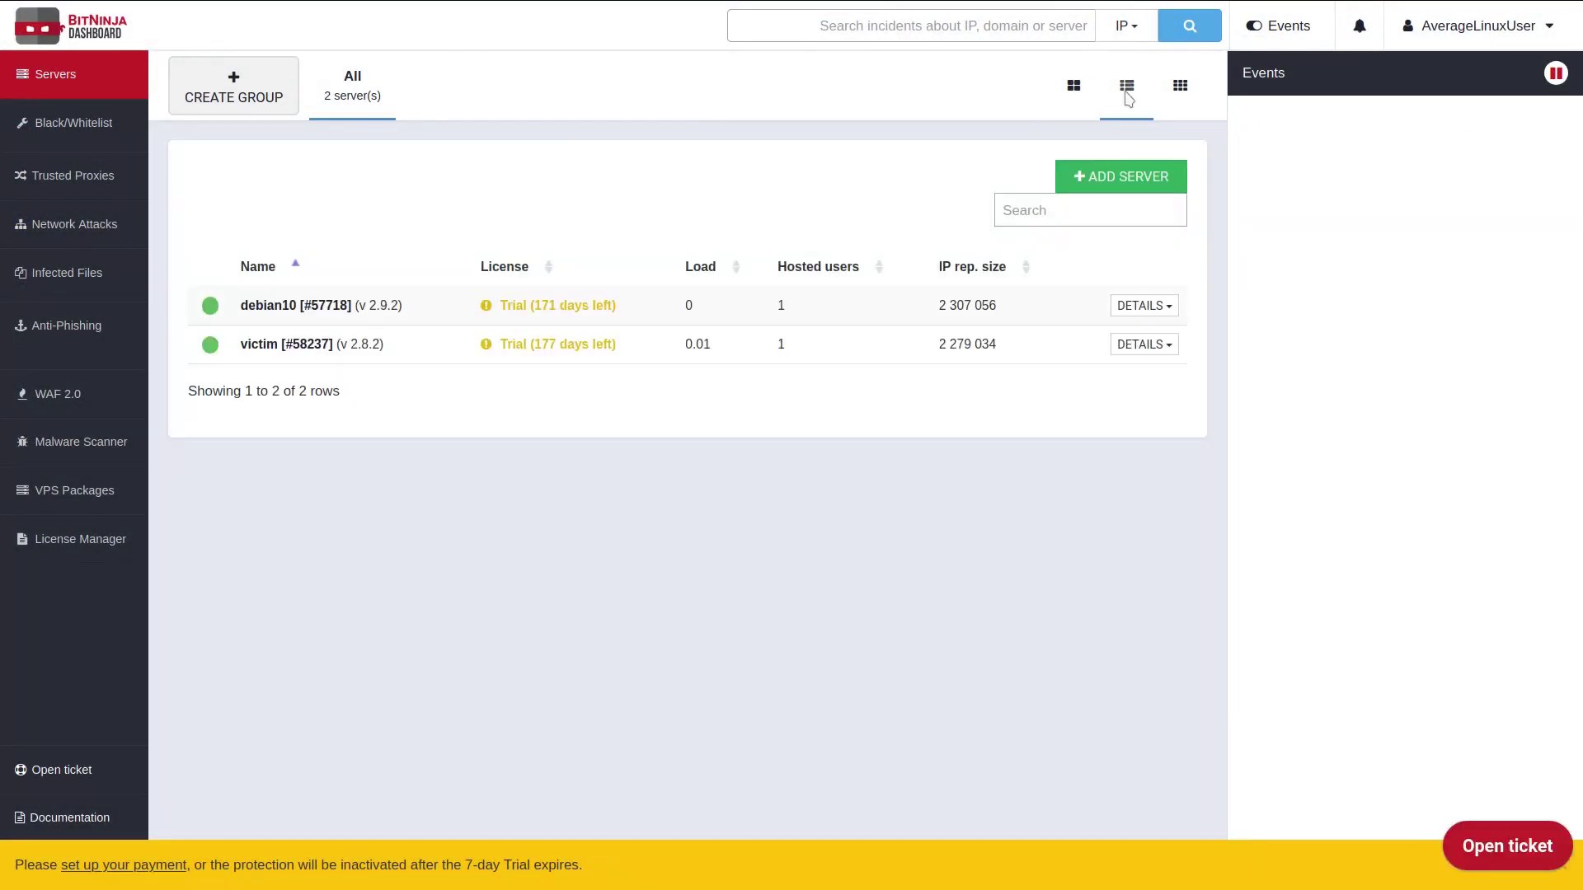
left_click(1180, 86)
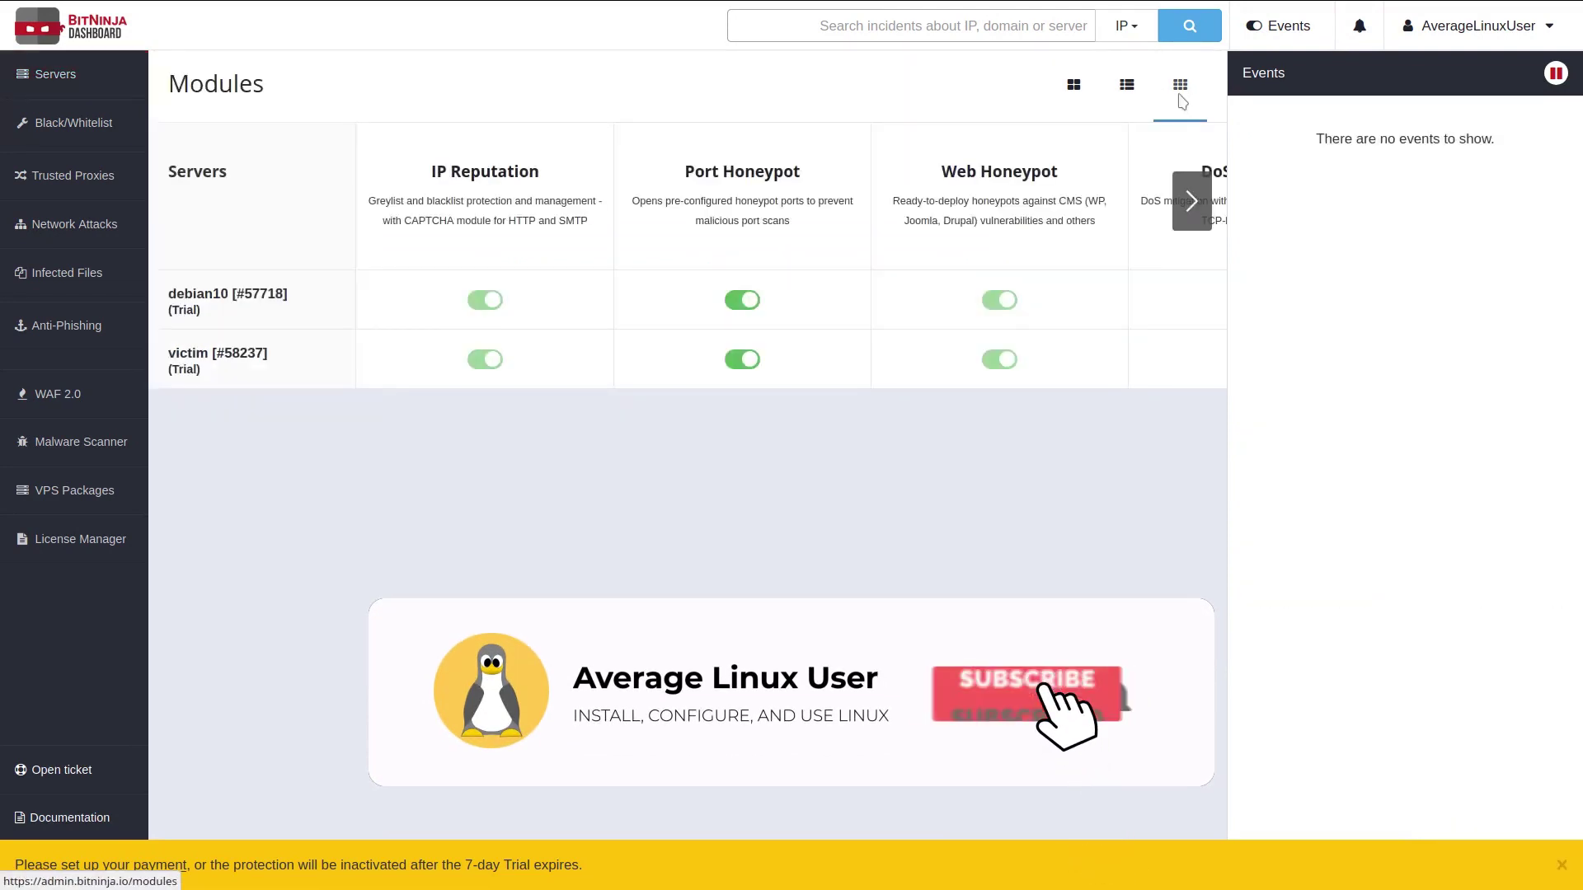
left_click(1190, 202)
left_click(1190, 203)
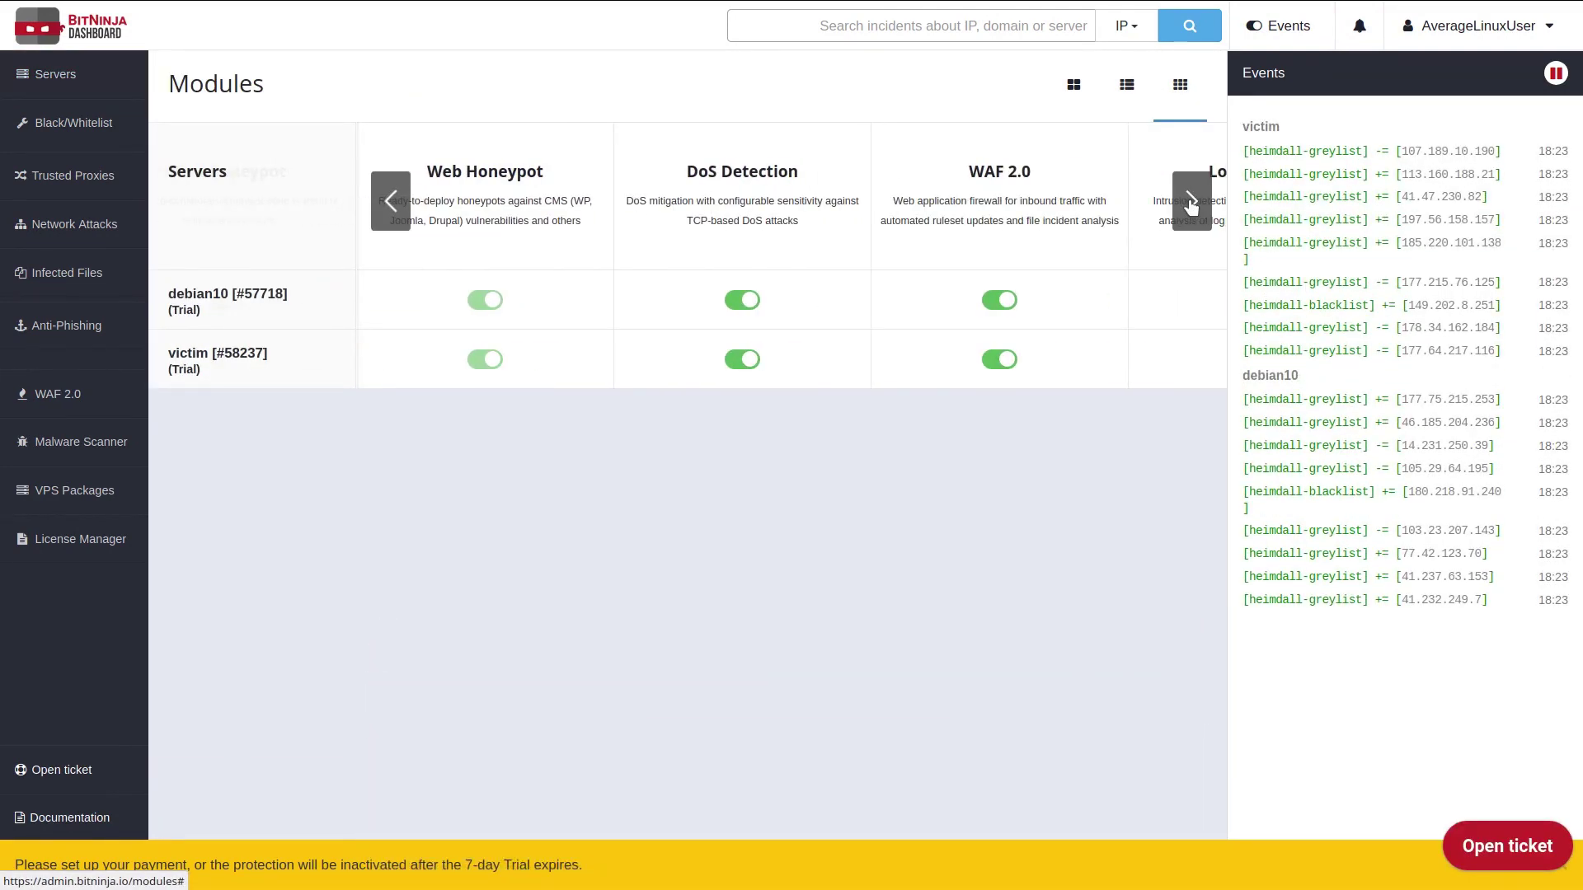
left_click(1190, 202)
left_click(1190, 204)
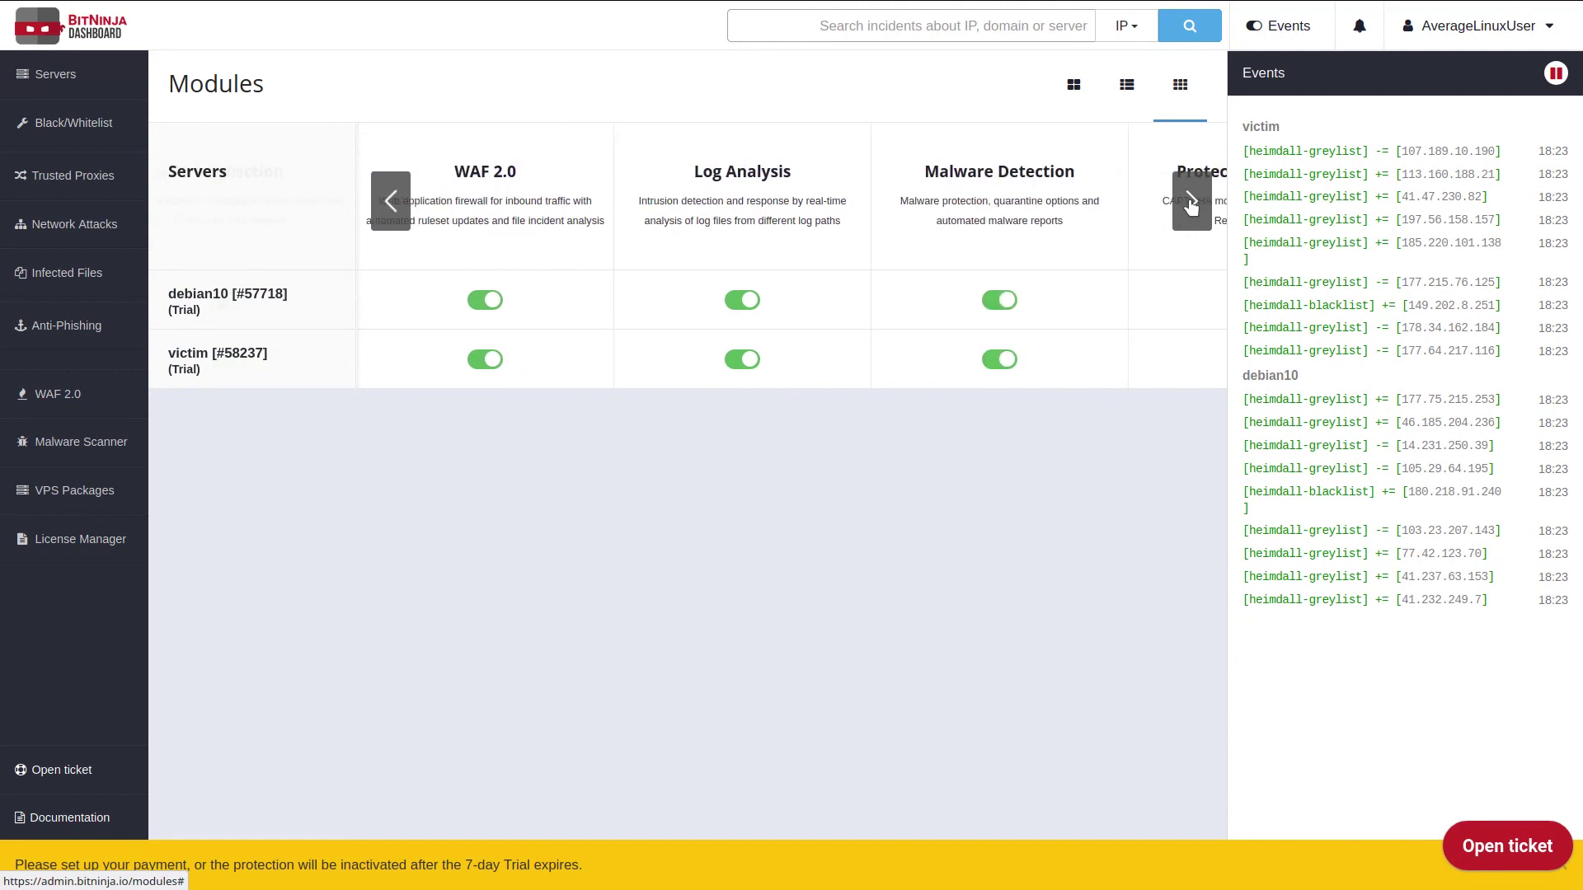
left_click(1191, 202)
left_click(1190, 204)
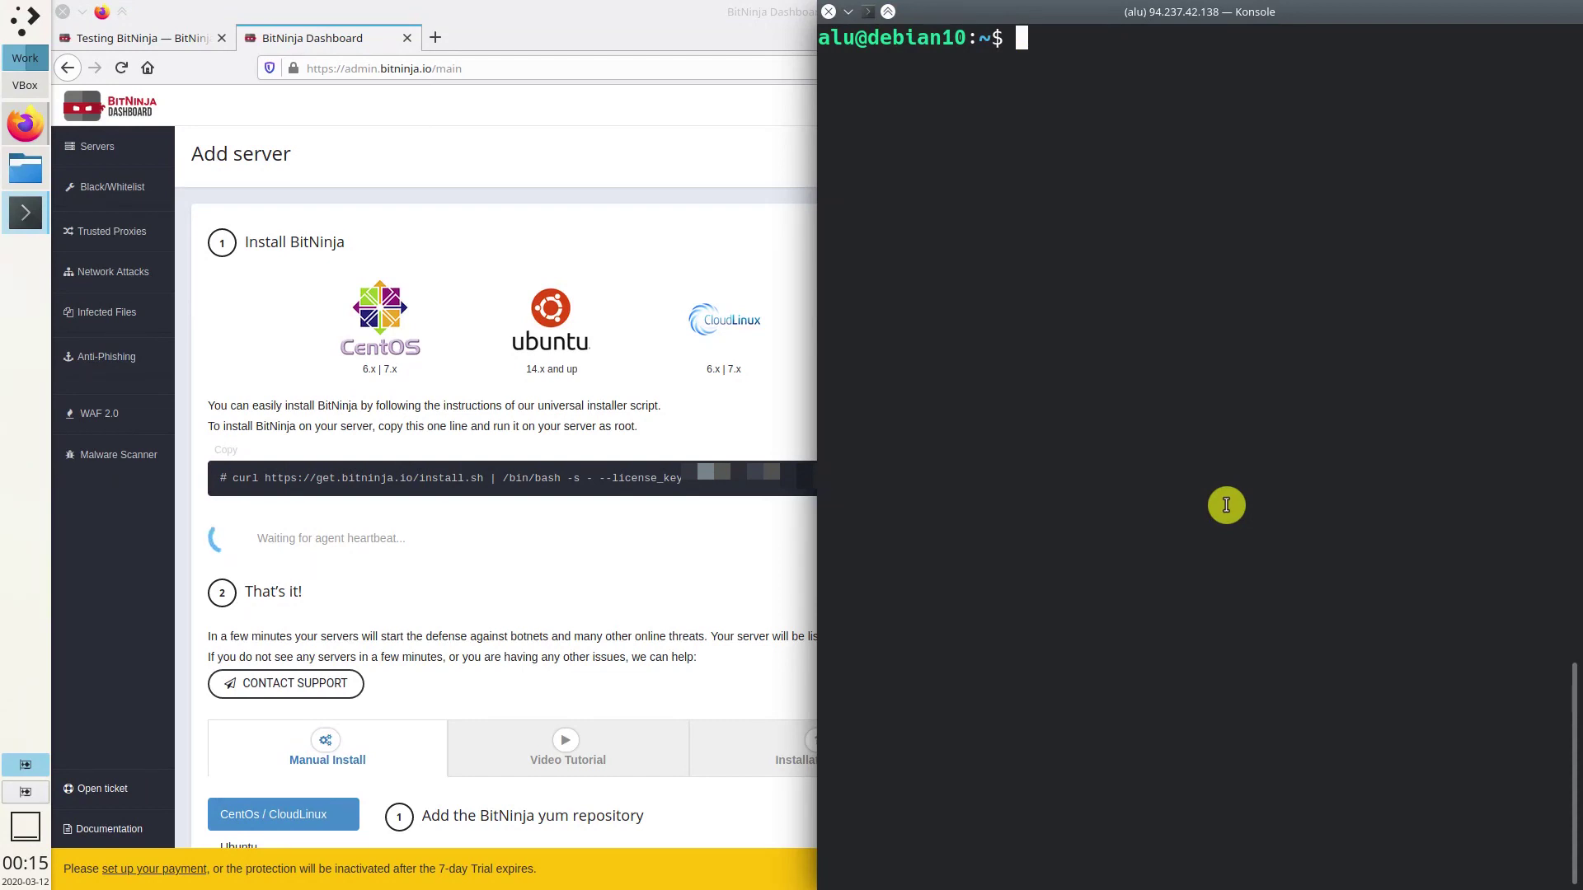
type("sudo su -")
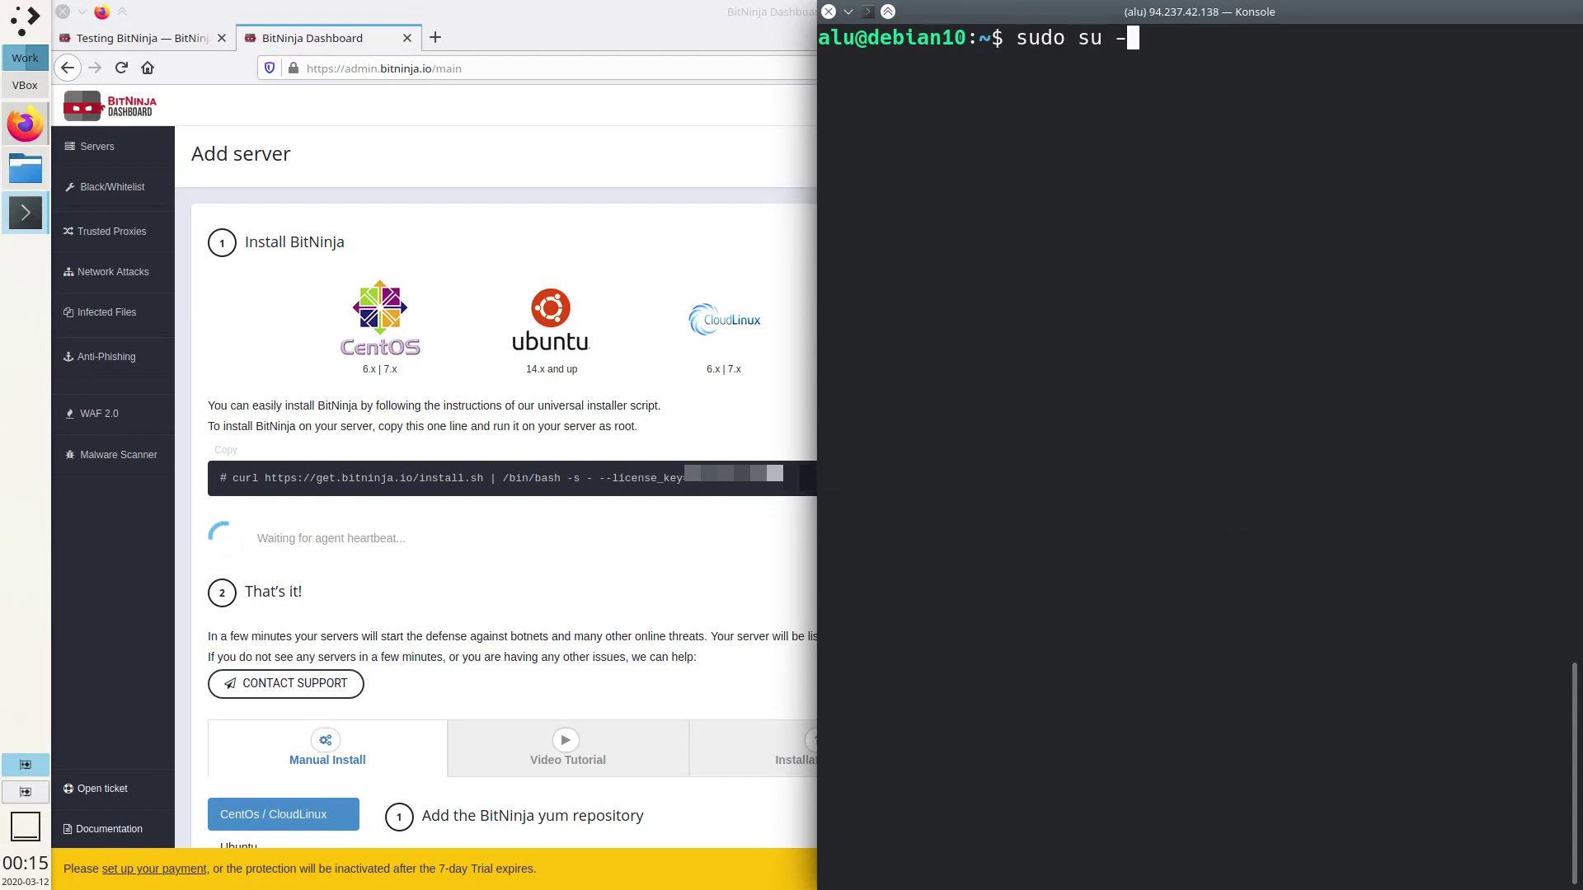
Step: Switch to root with sudo su - and paste the curl install command at the root prompt
key("Return")
left_click_drag(230, 477, 767, 477)
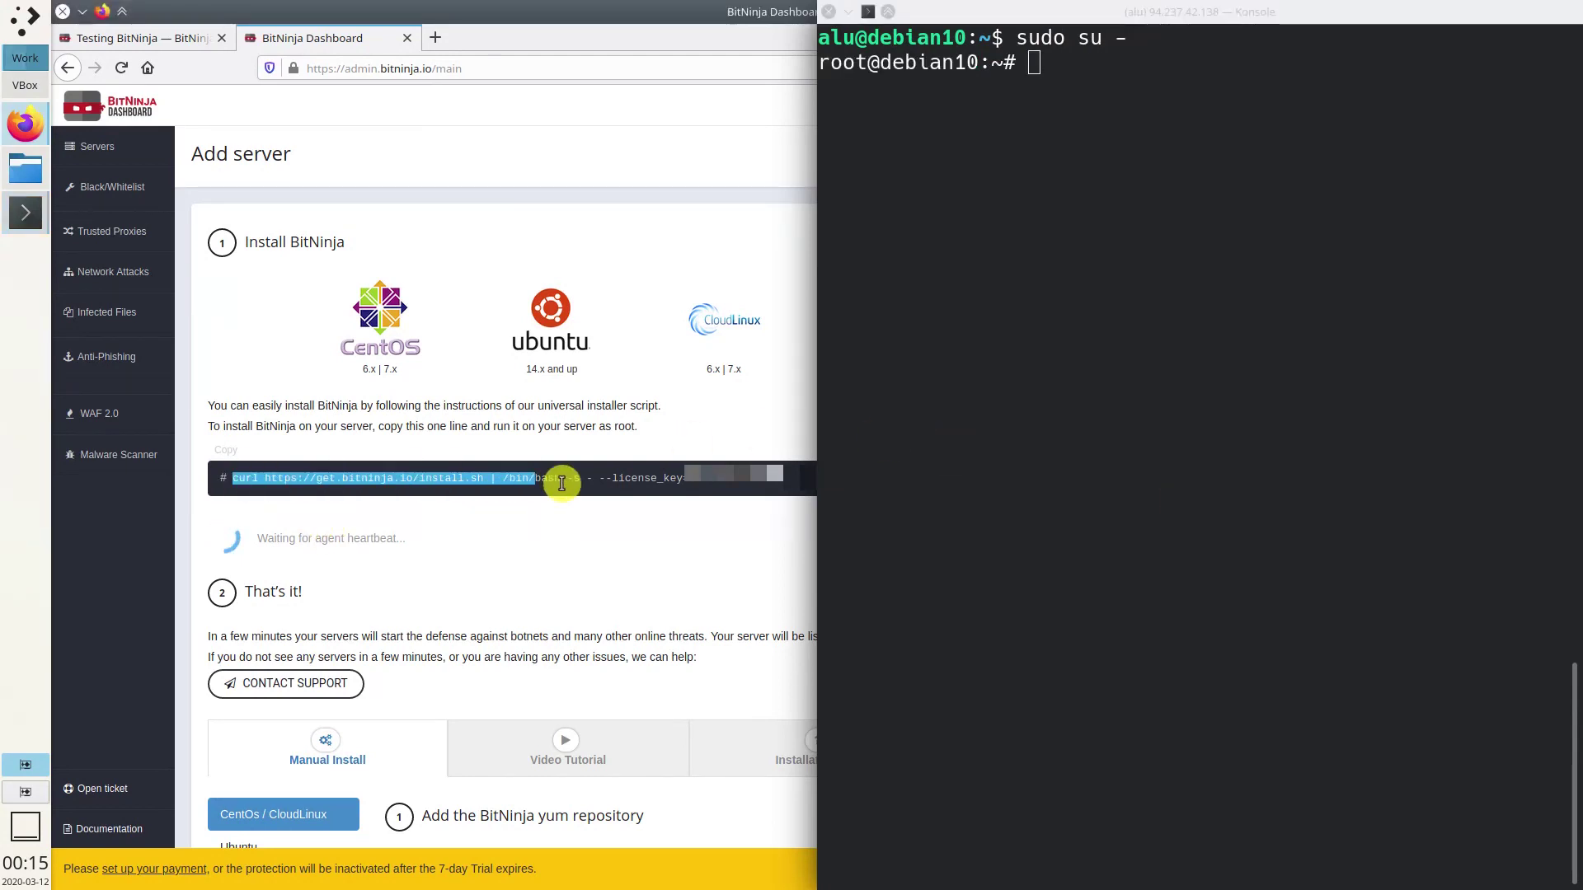
right_click(627, 482)
left_click(662, 502)
right_click(1006, 238)
left_click(1047, 273)
Step: Run the BitNinja install, answering y to proceed and y to the malware scan
key("Return")
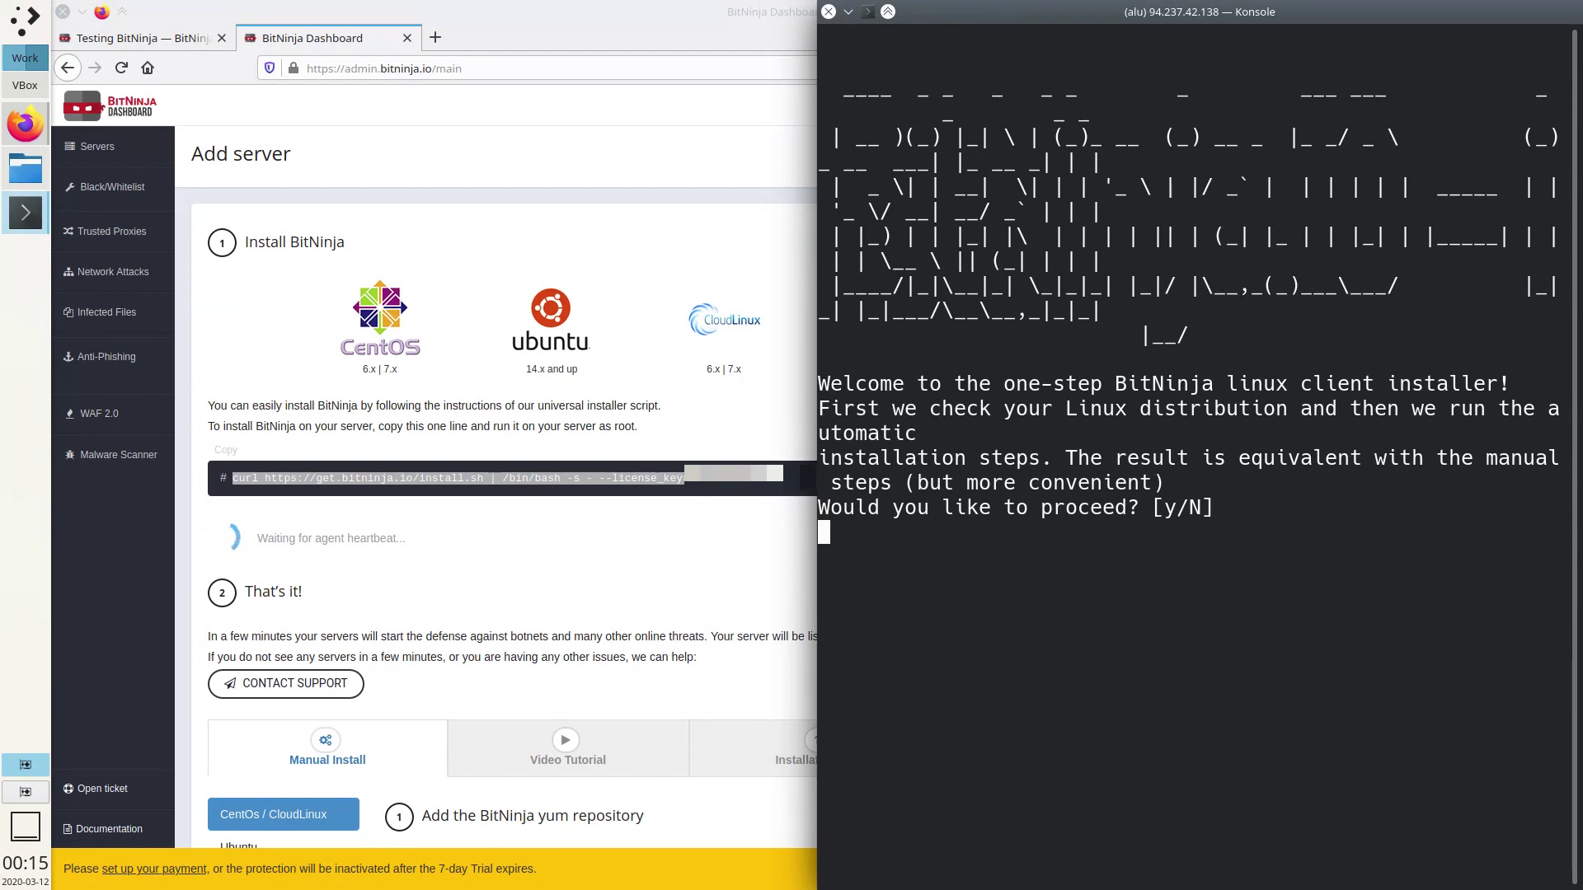
key("Return")
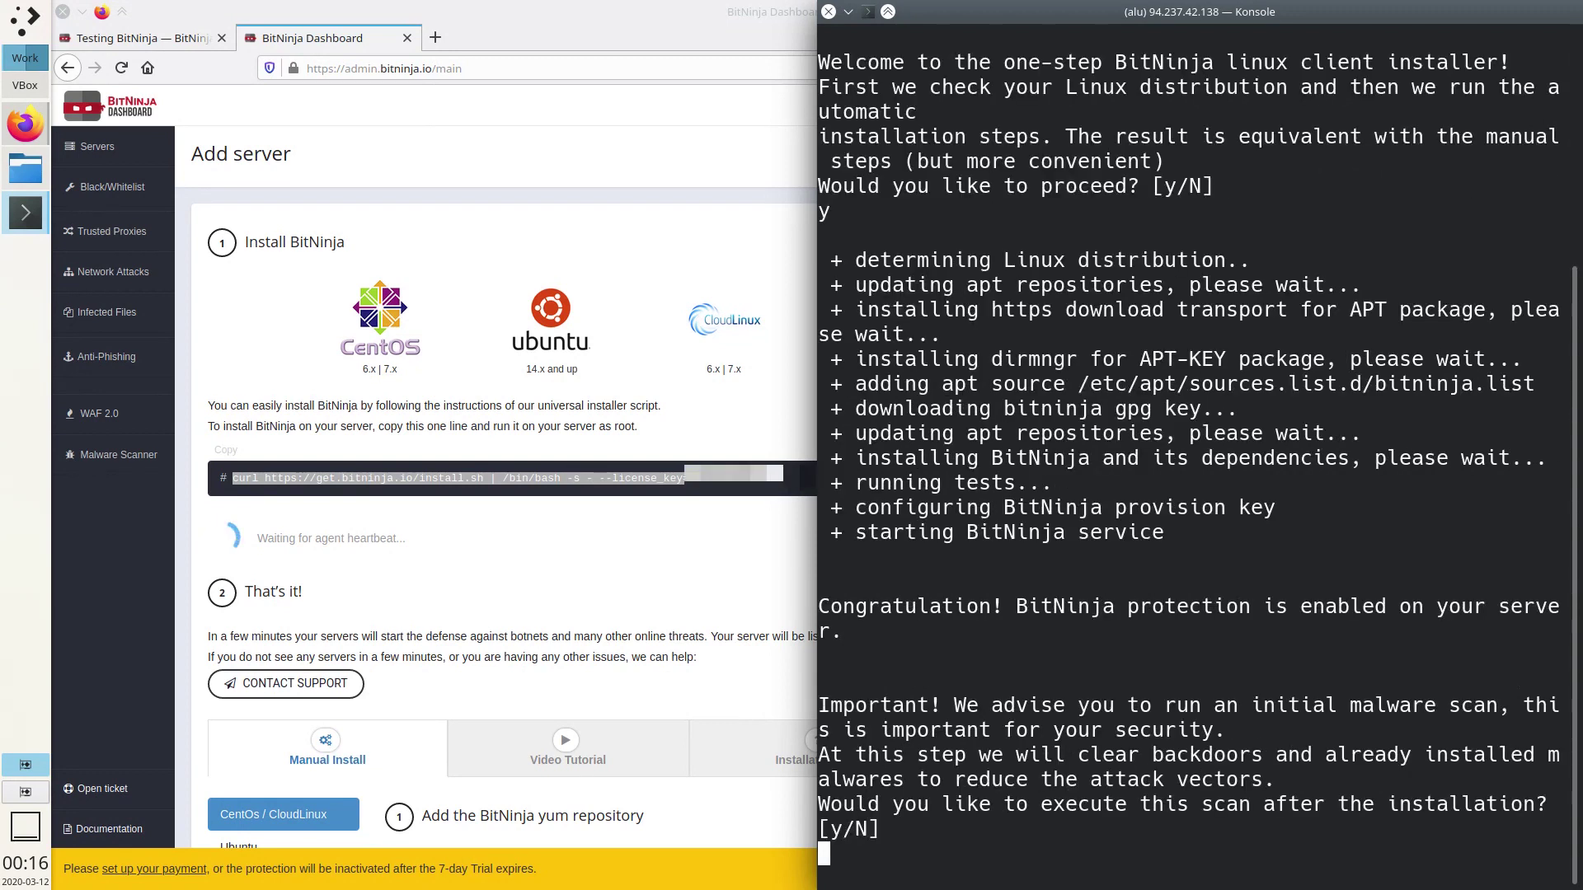
type("y")
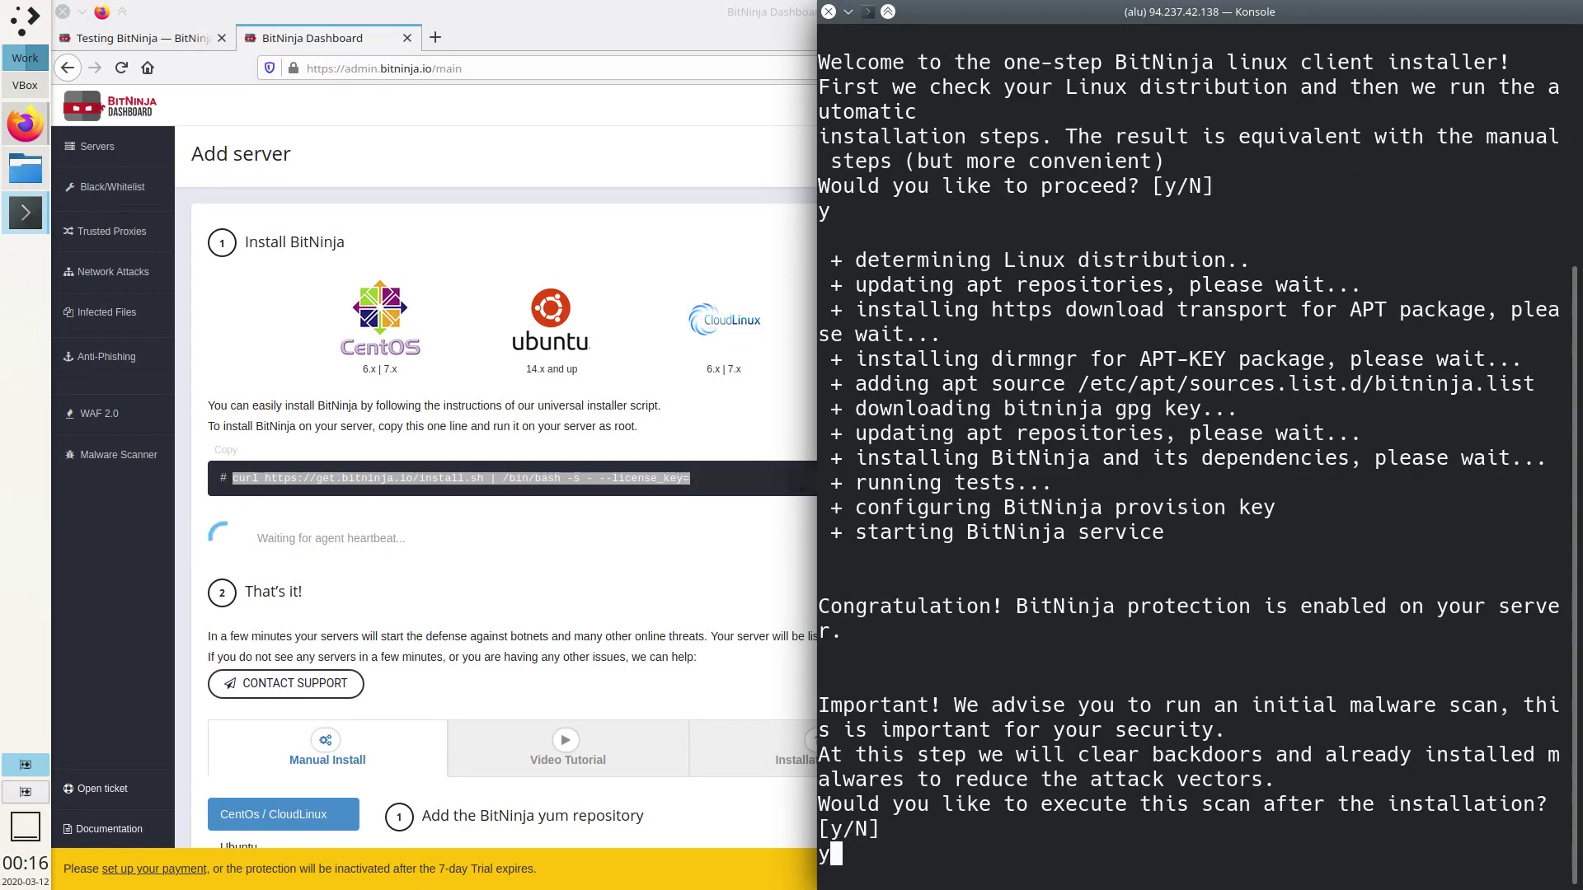
key("Return")
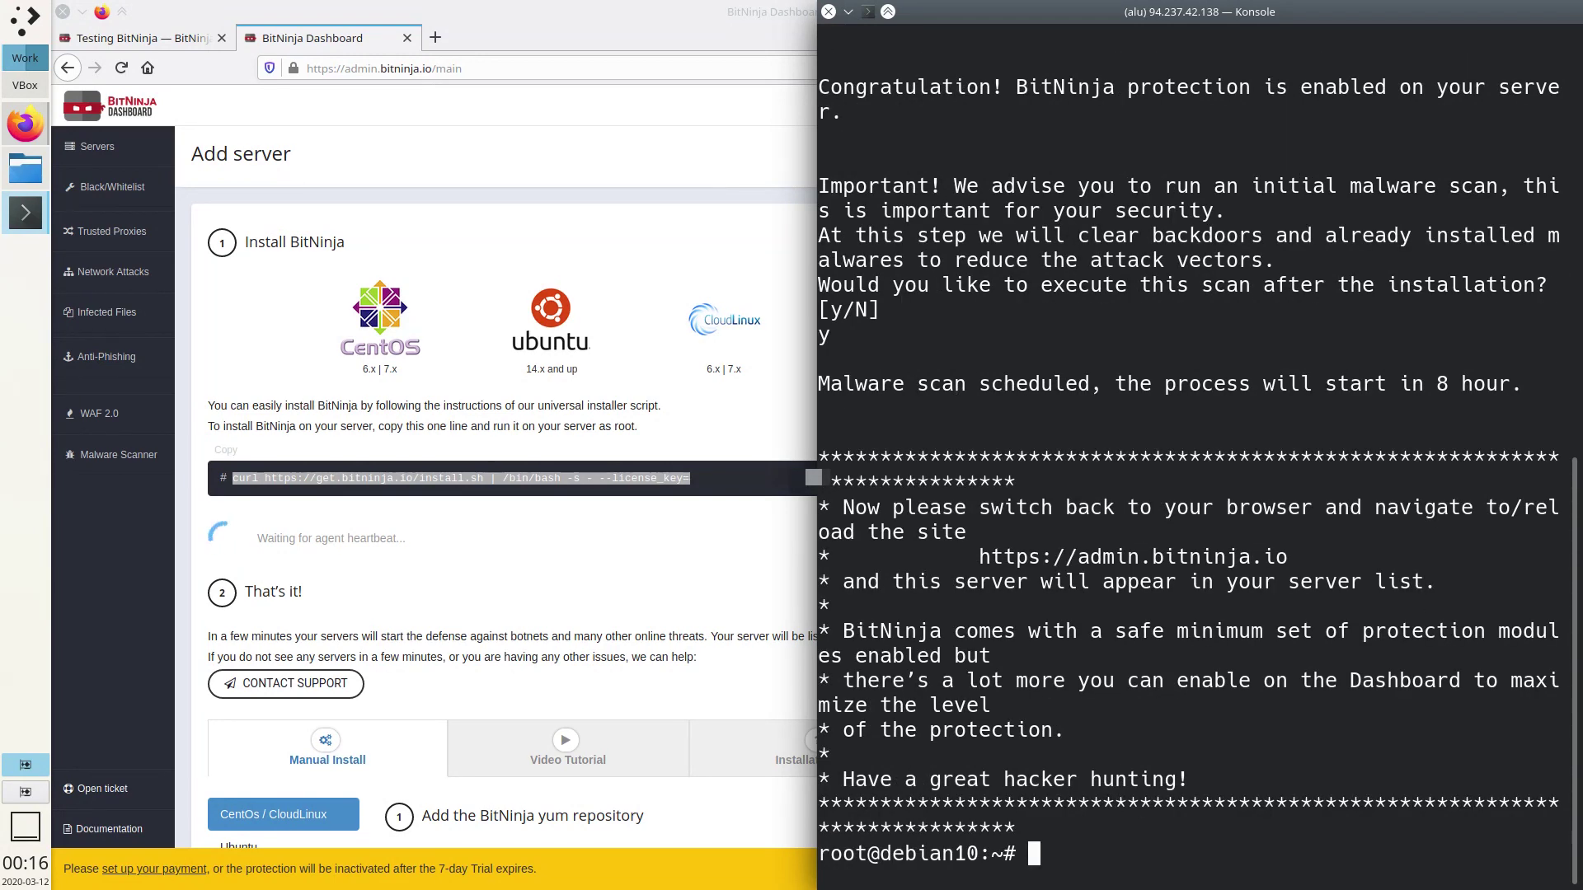
left_click_drag(812, 477, 817, 474)
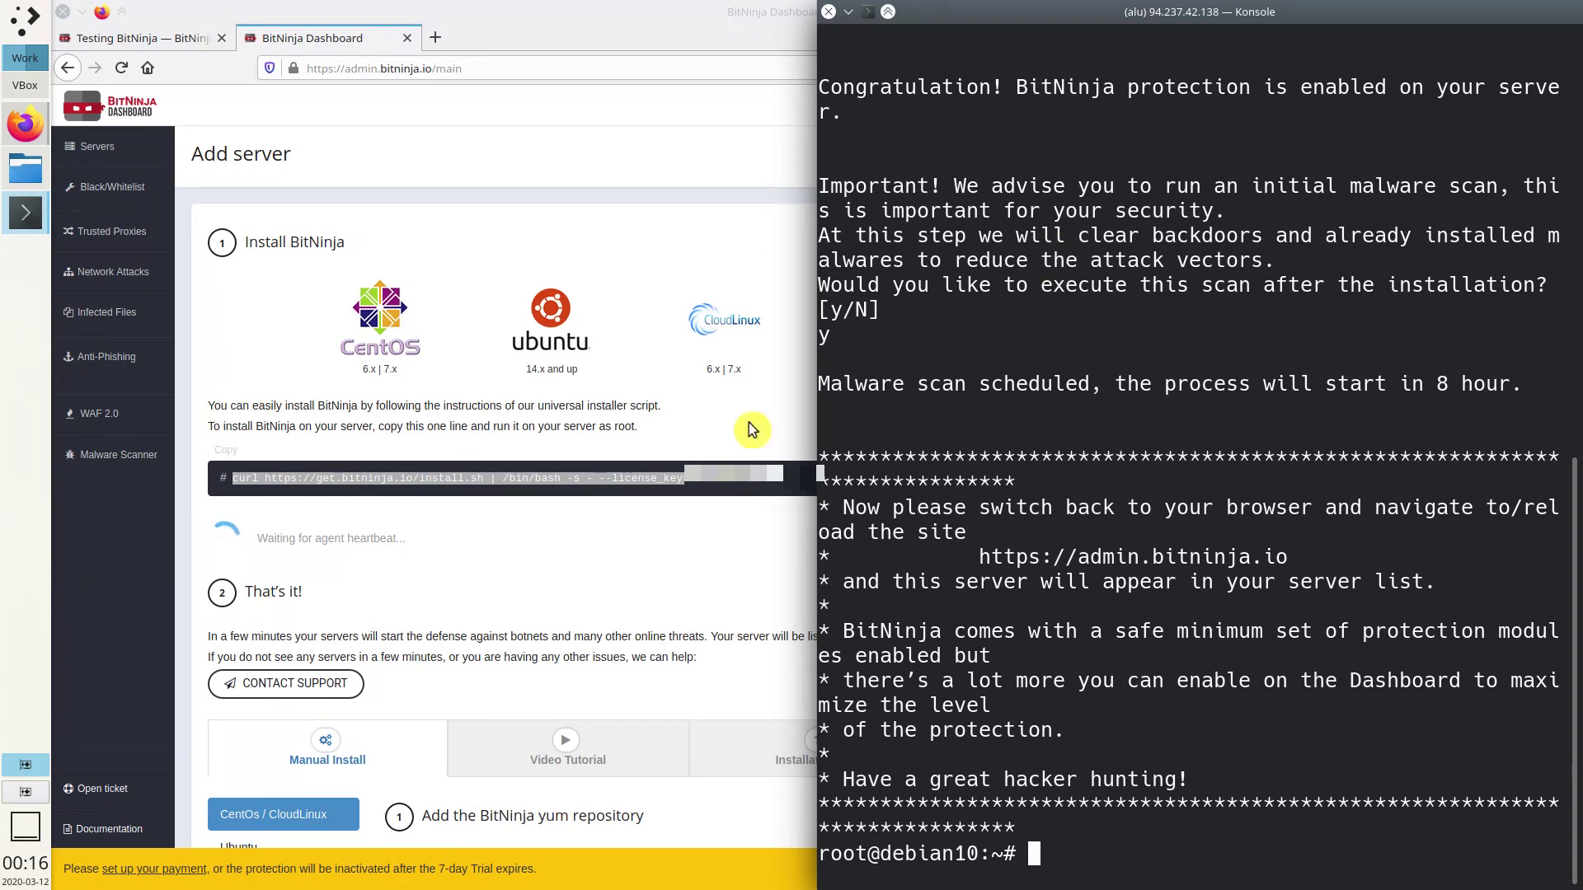
scroll(553, 557, "down", 1)
scroll(553, 557, "down", 3)
scroll(553, 552, "down", 3)
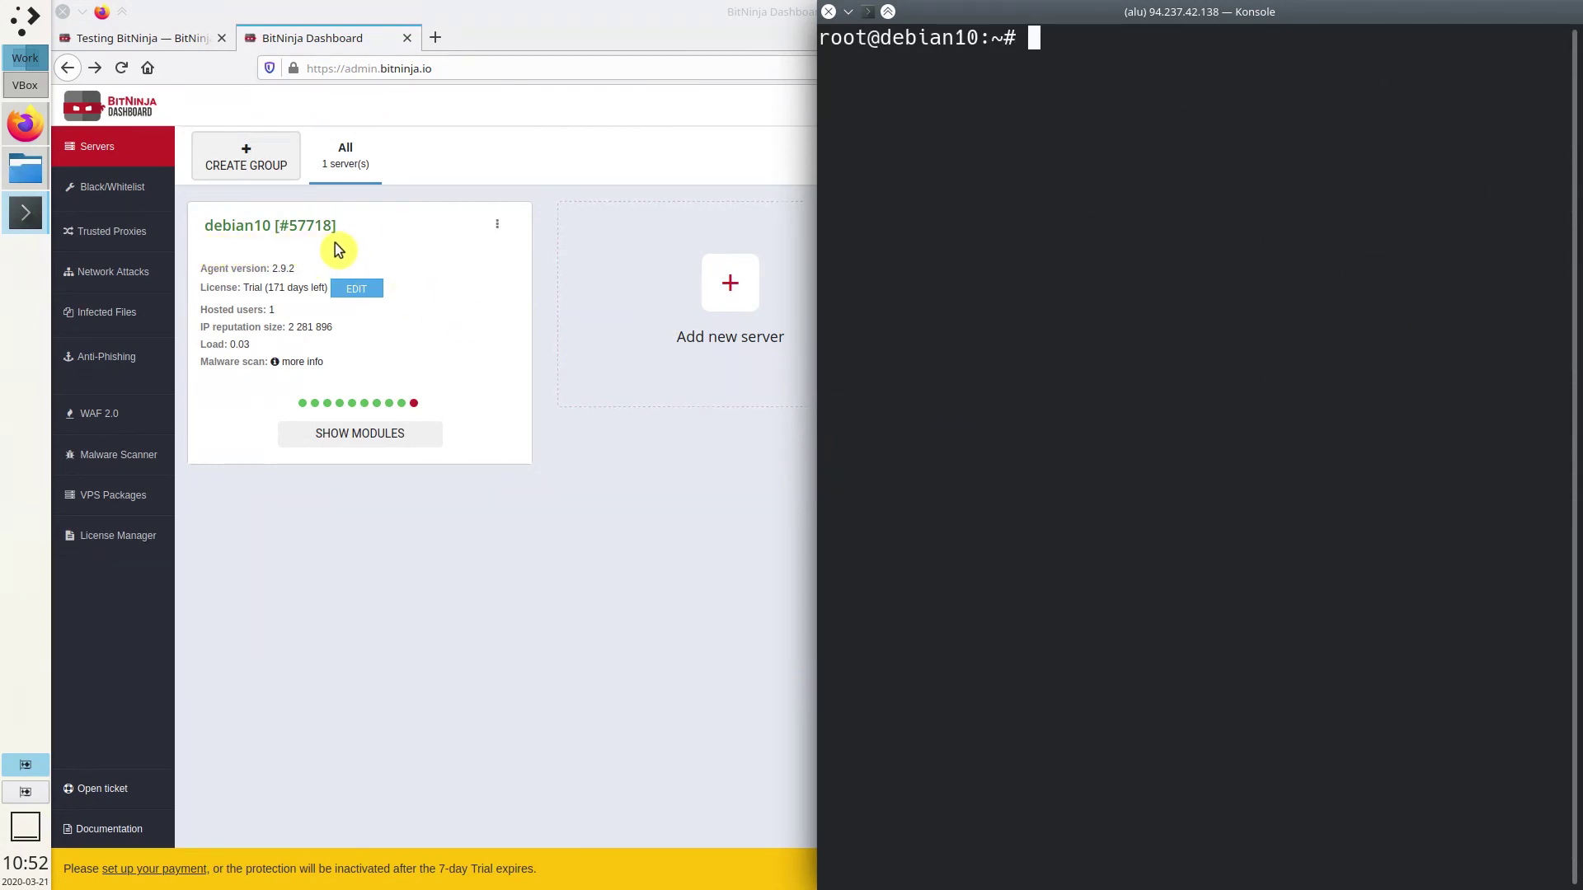
type("service bitninja status")
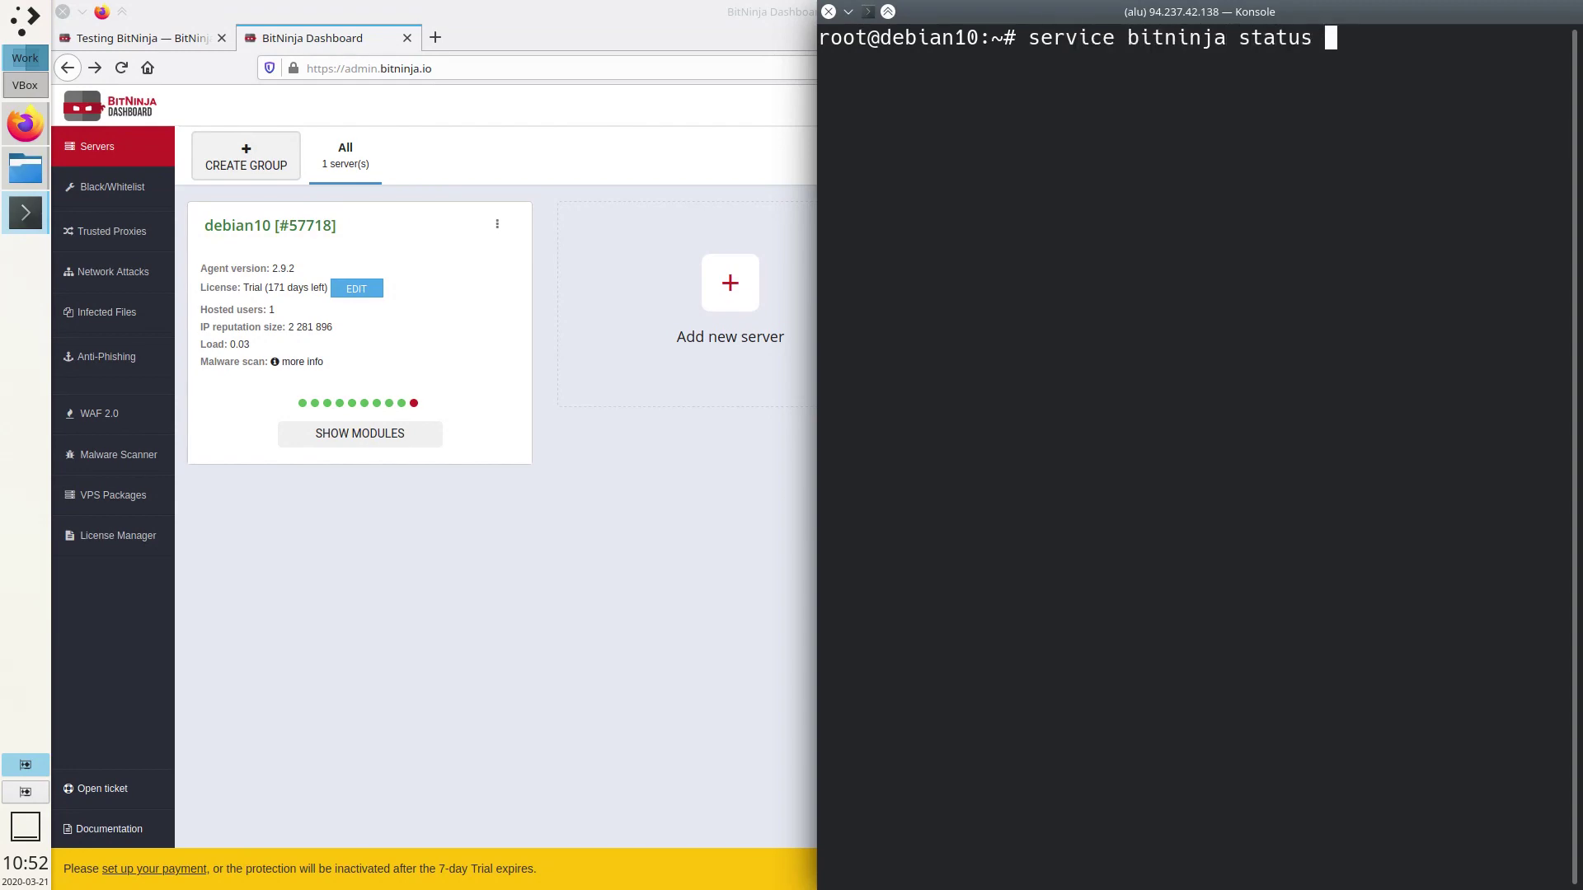
Step: Run 'service bitninja status' on debian10 to confirm the service is active
key("Return")
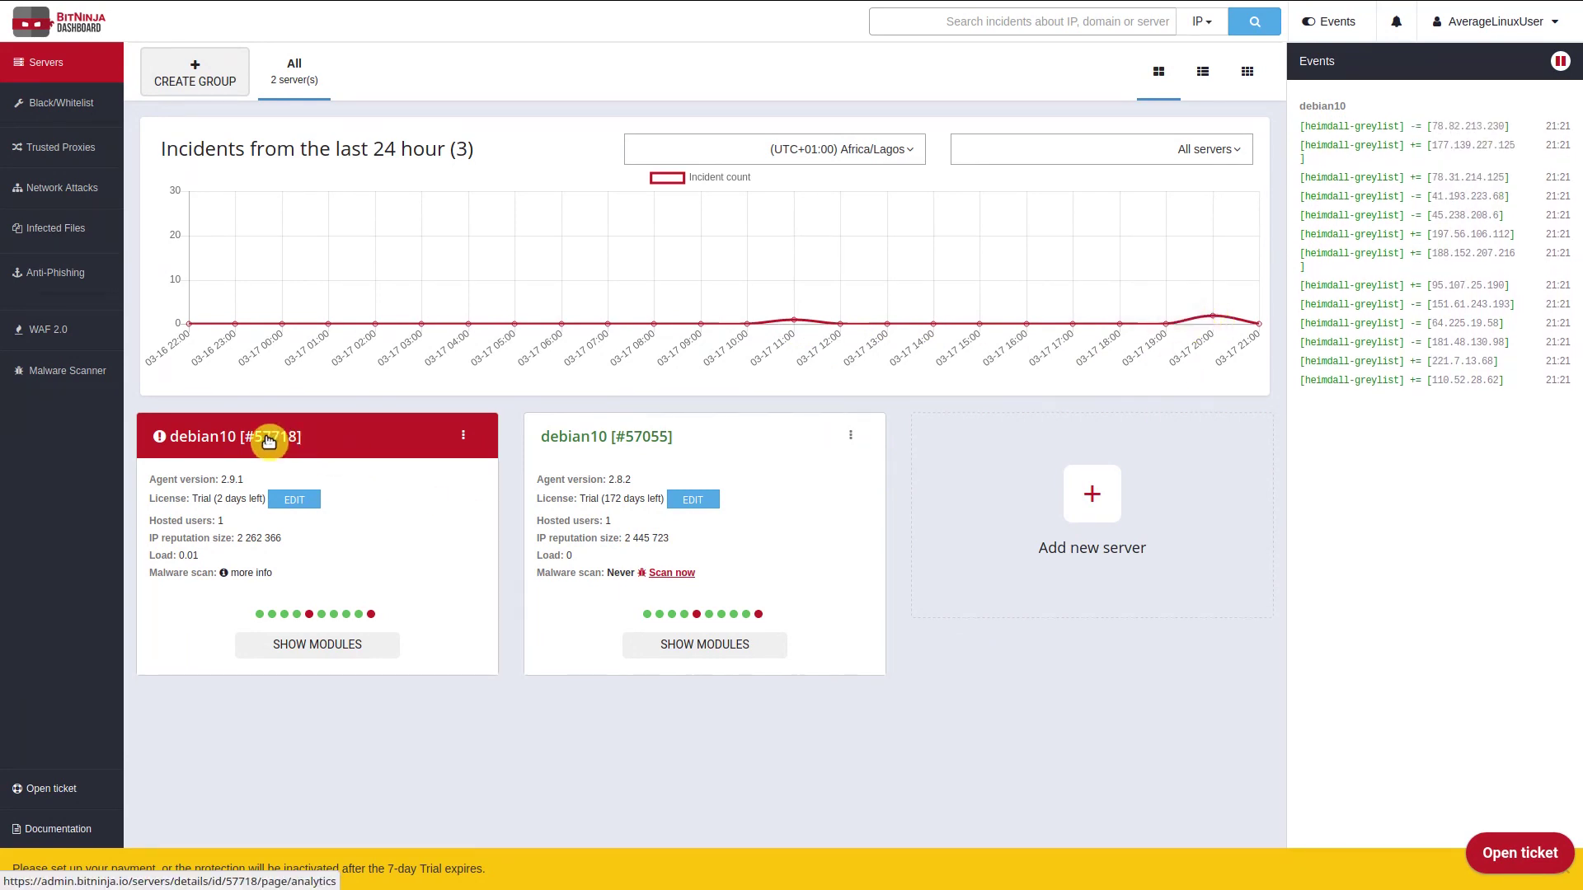
left_click(267, 442)
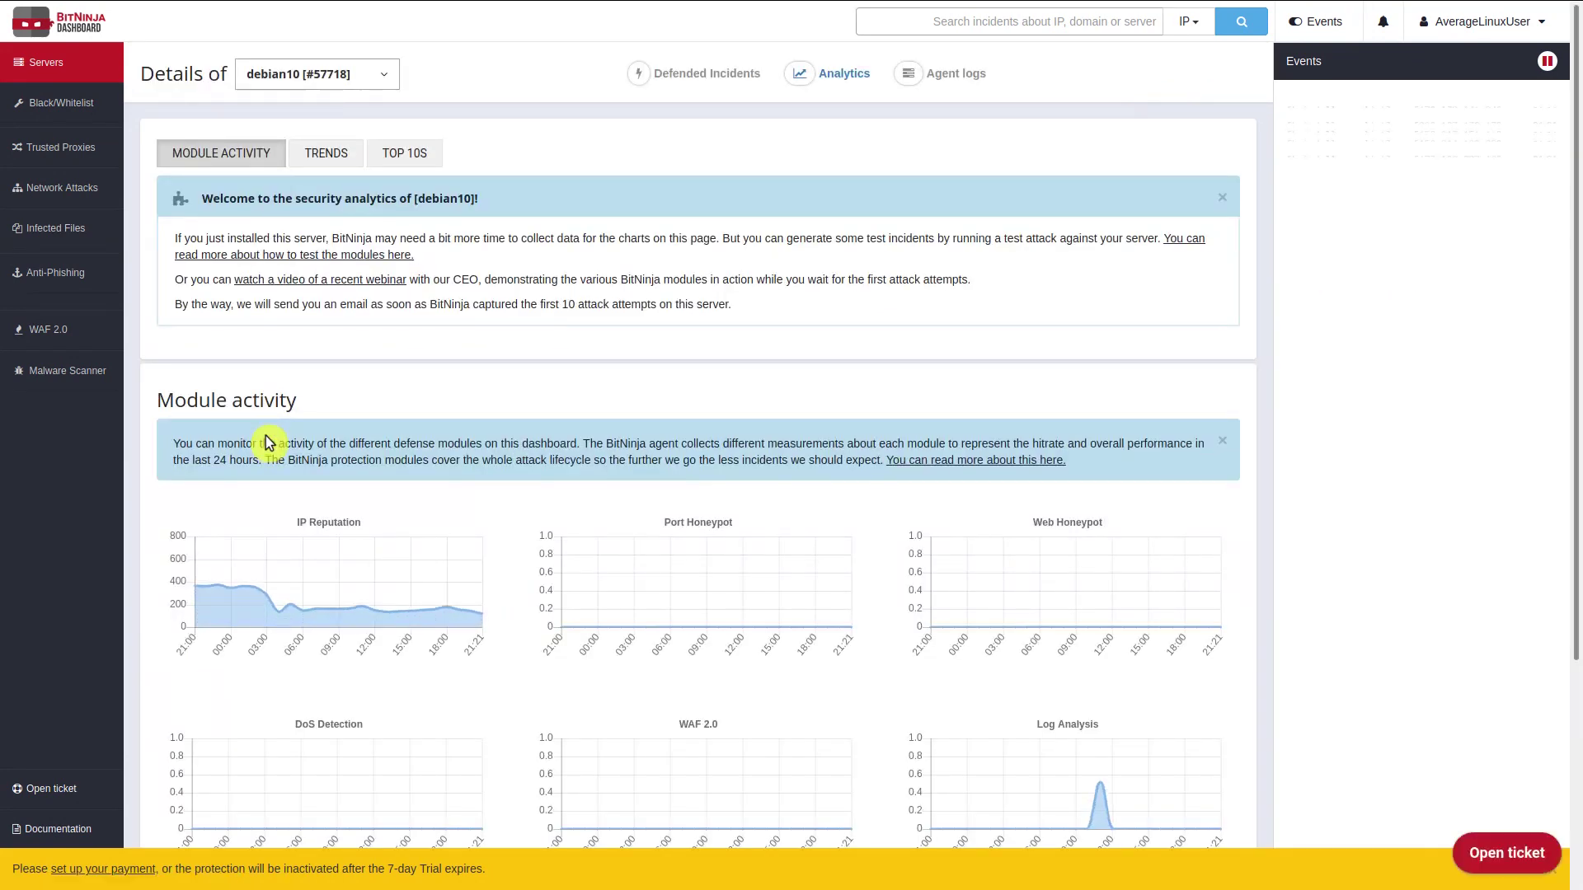
scroll(501, 511, "down", 5)
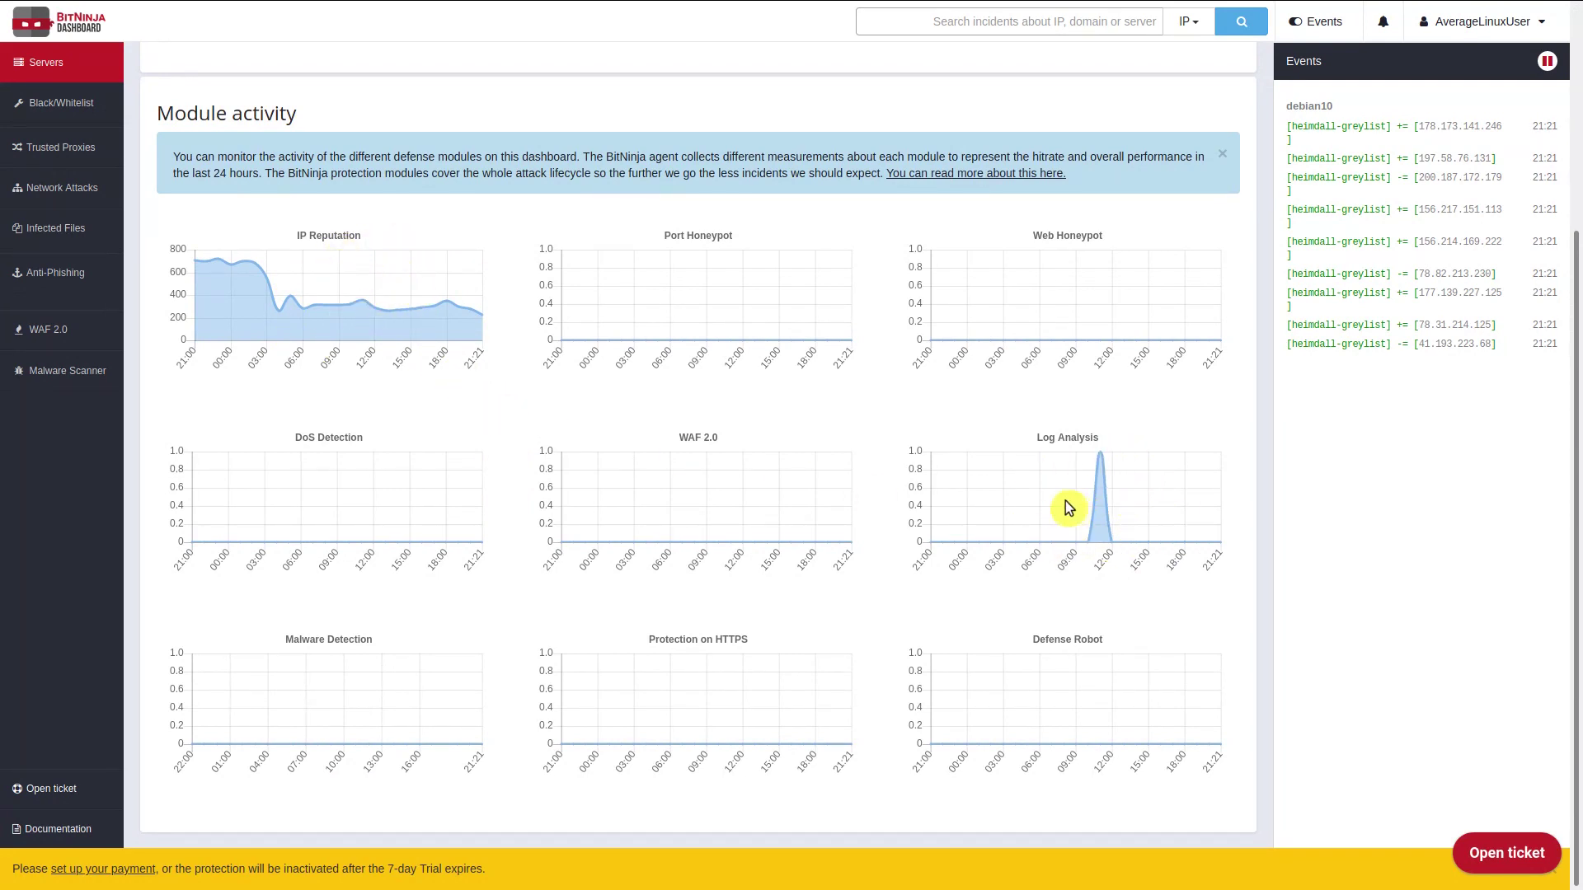
scroll(893, 614, "up", 1)
scroll(894, 615, "up", 3)
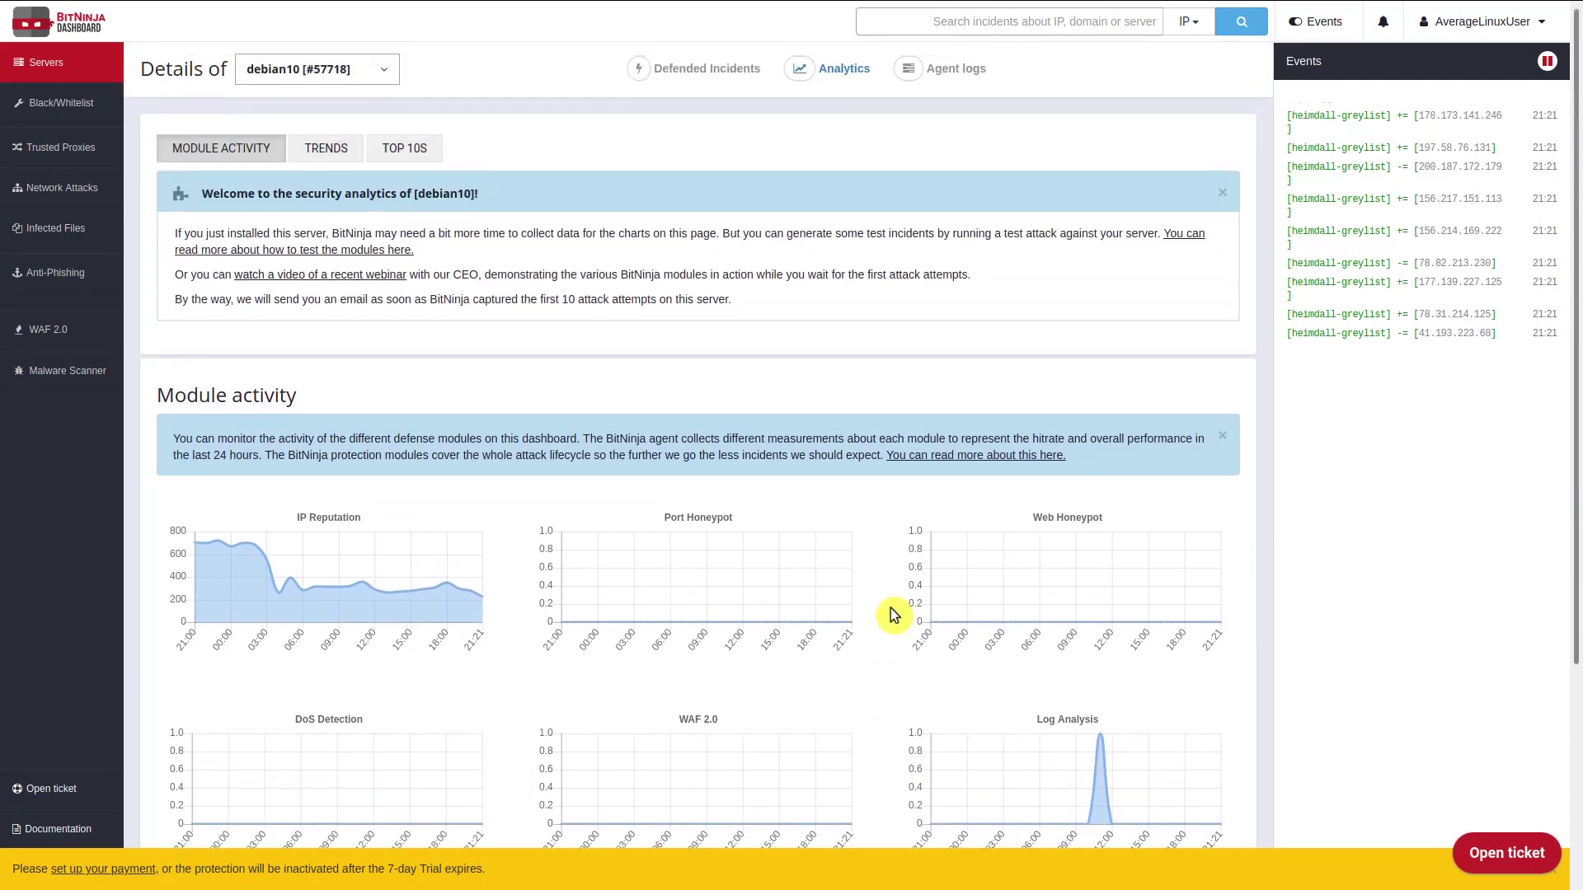
left_click(336, 161)
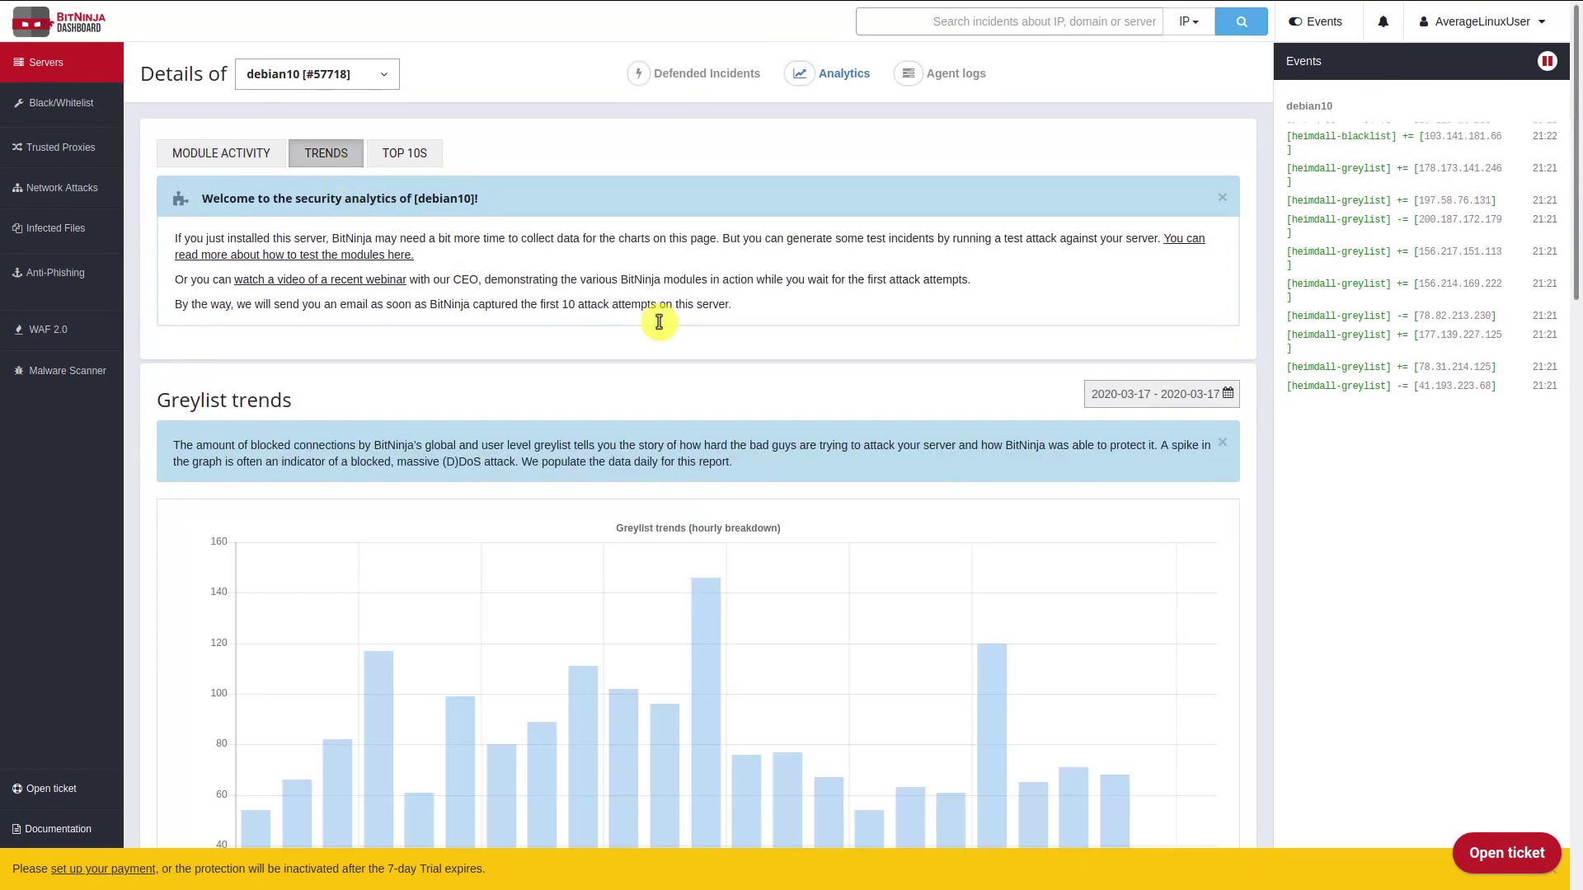
scroll(1251, 528, "down", 3)
scroll(1251, 529, "down", 2)
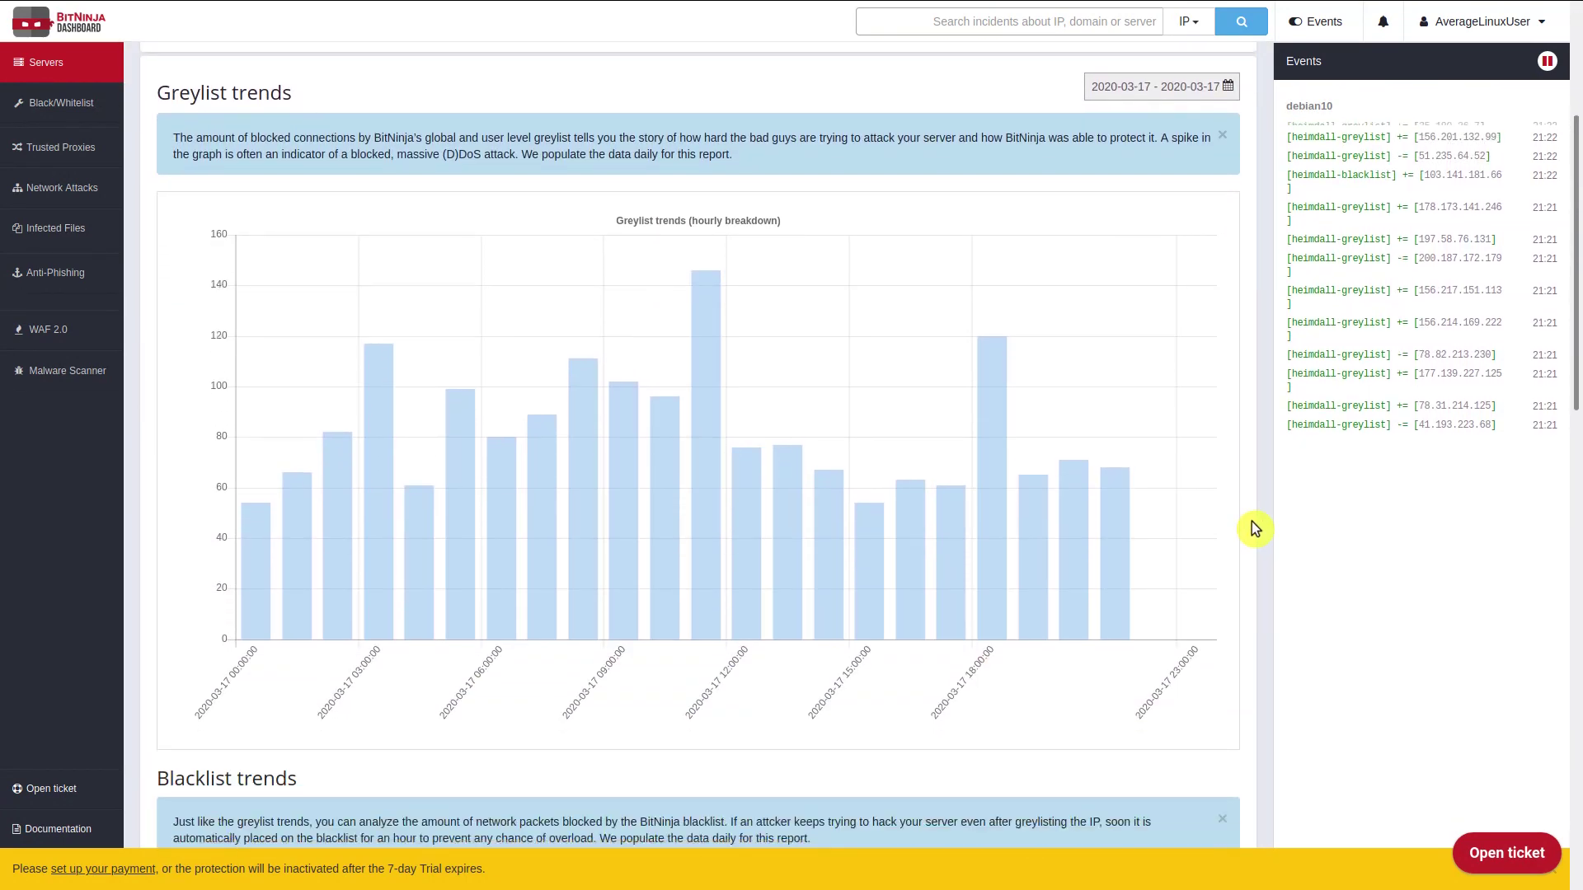
scroll(1252, 528, "down", 5)
scroll(1252, 527, "down", 4)
scroll(1252, 528, "up", 5)
scroll(1251, 529, "up", 5)
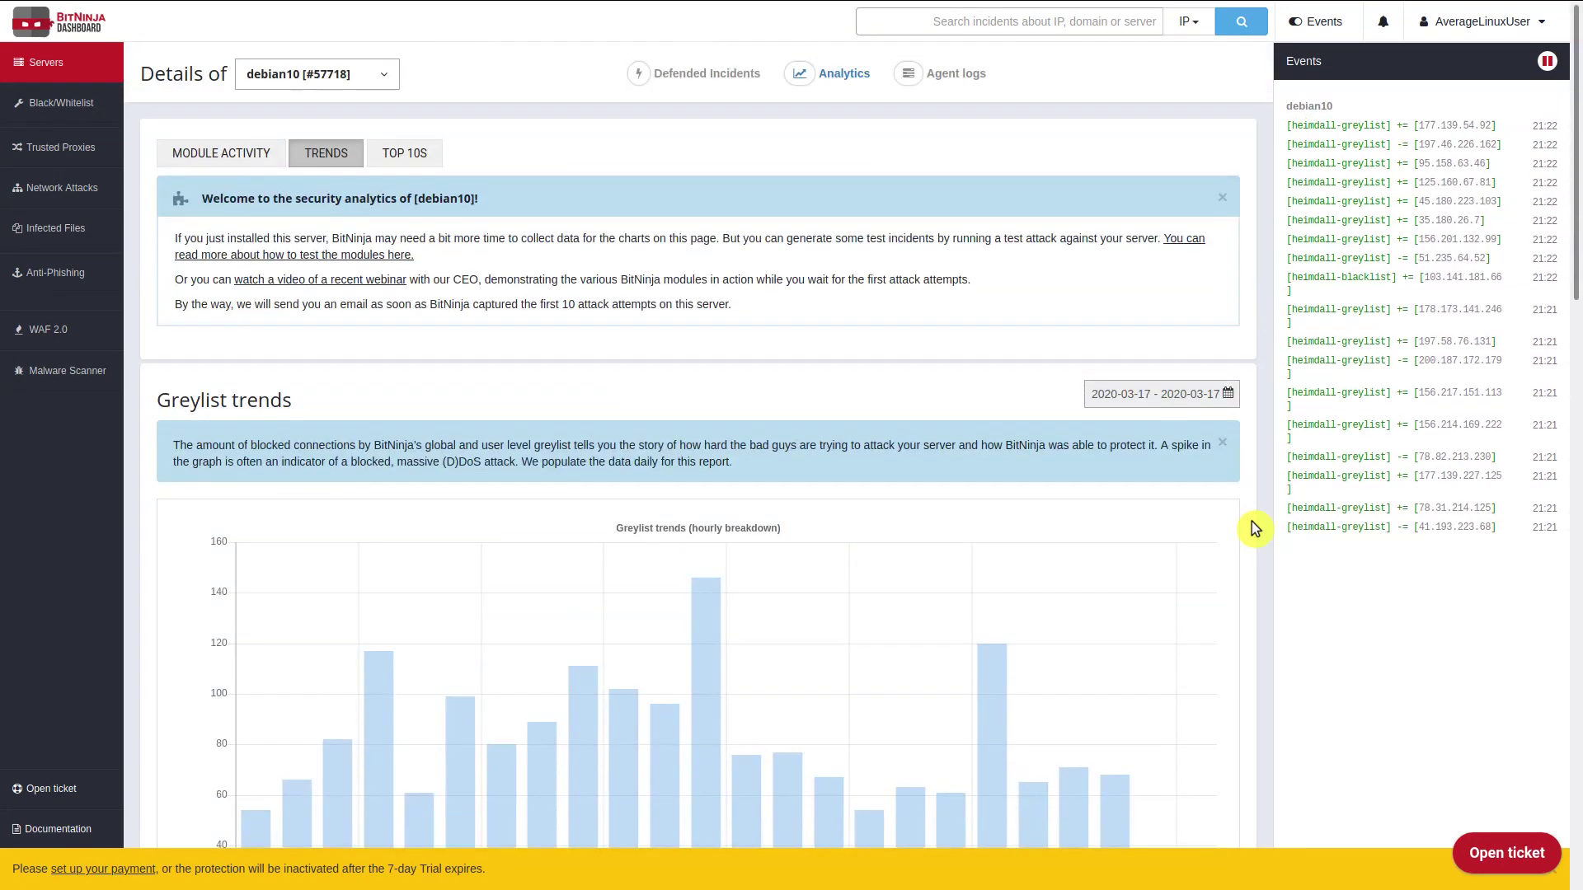
Step: Return to the servers overview and show modules on the debian10 [#57718] card
left_click(56, 76)
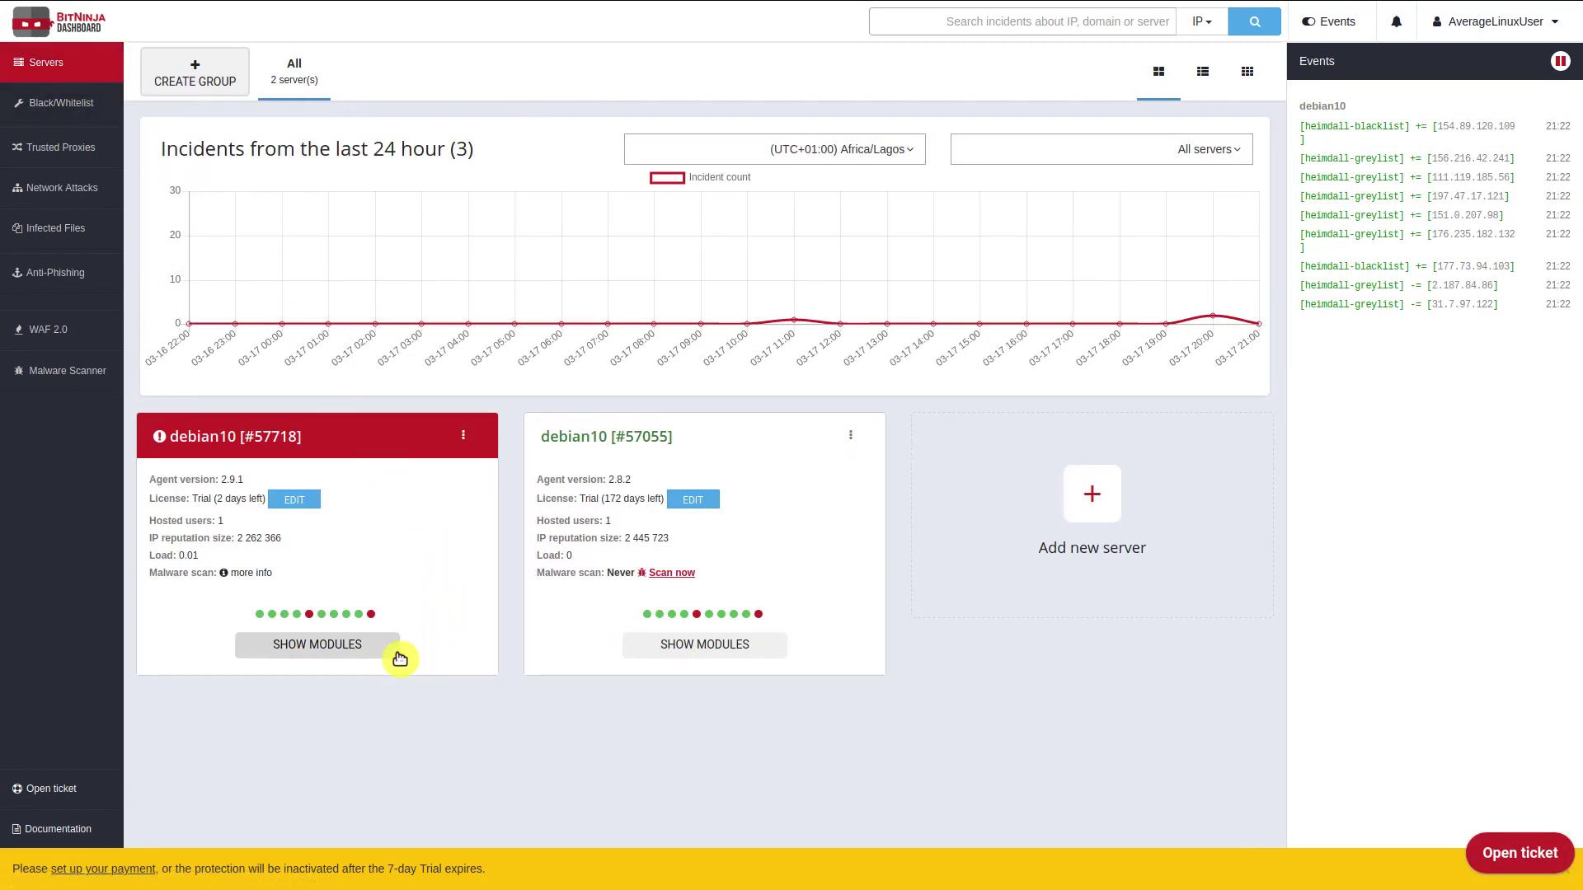
left_click(364, 644)
scroll(507, 637, "down", 2)
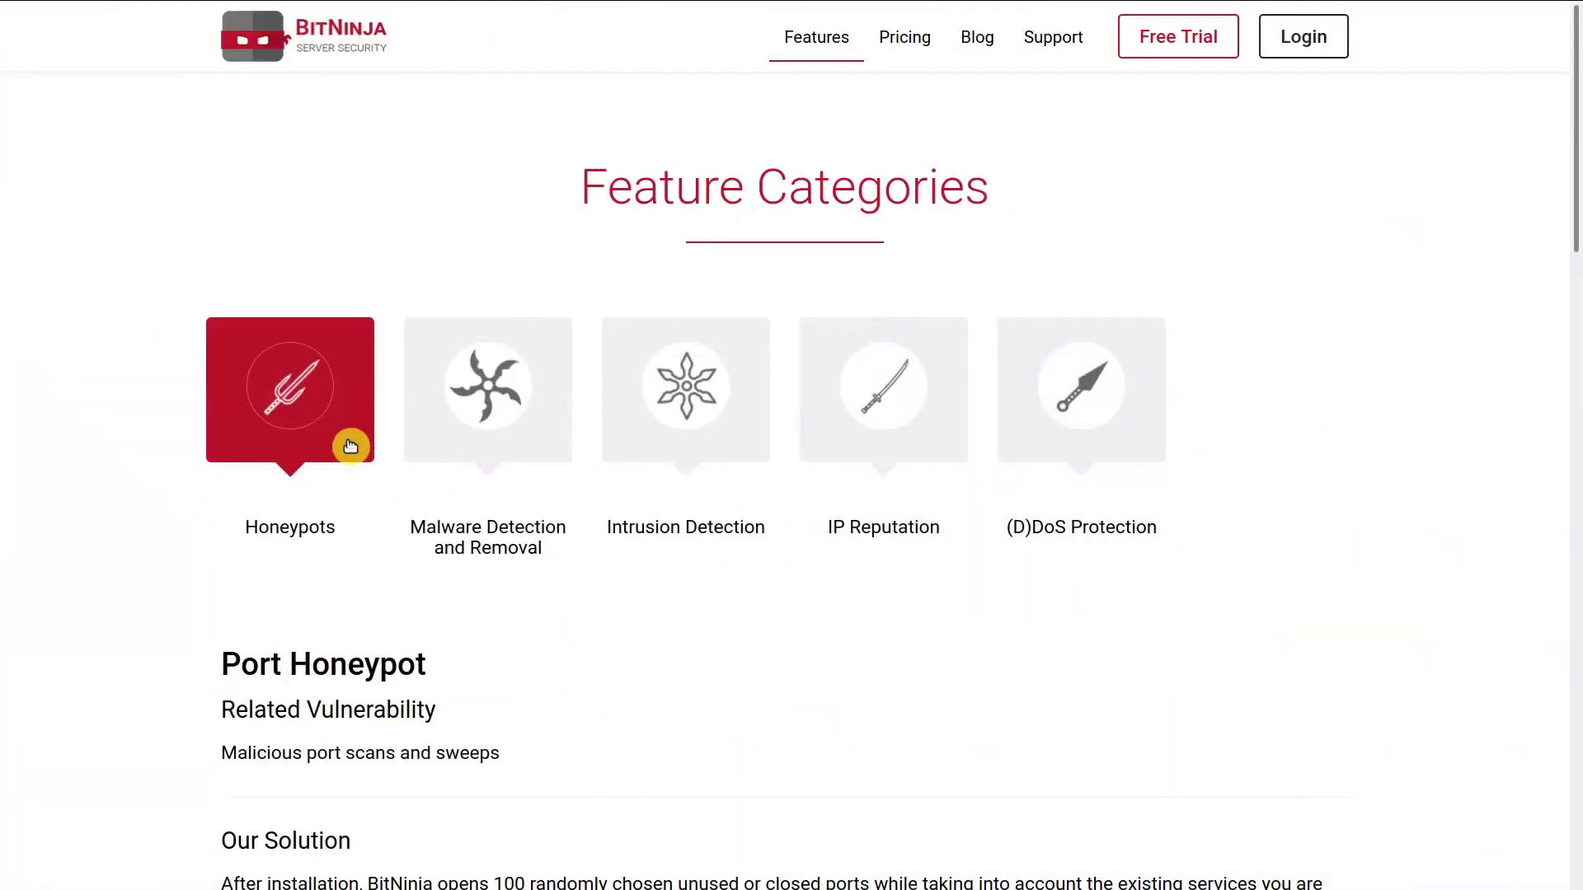
Step: View the Malware Detection, Intrusion Detection, IP Reputation and (D)DoS Protection feature details
left_click(444, 446)
left_click(705, 443)
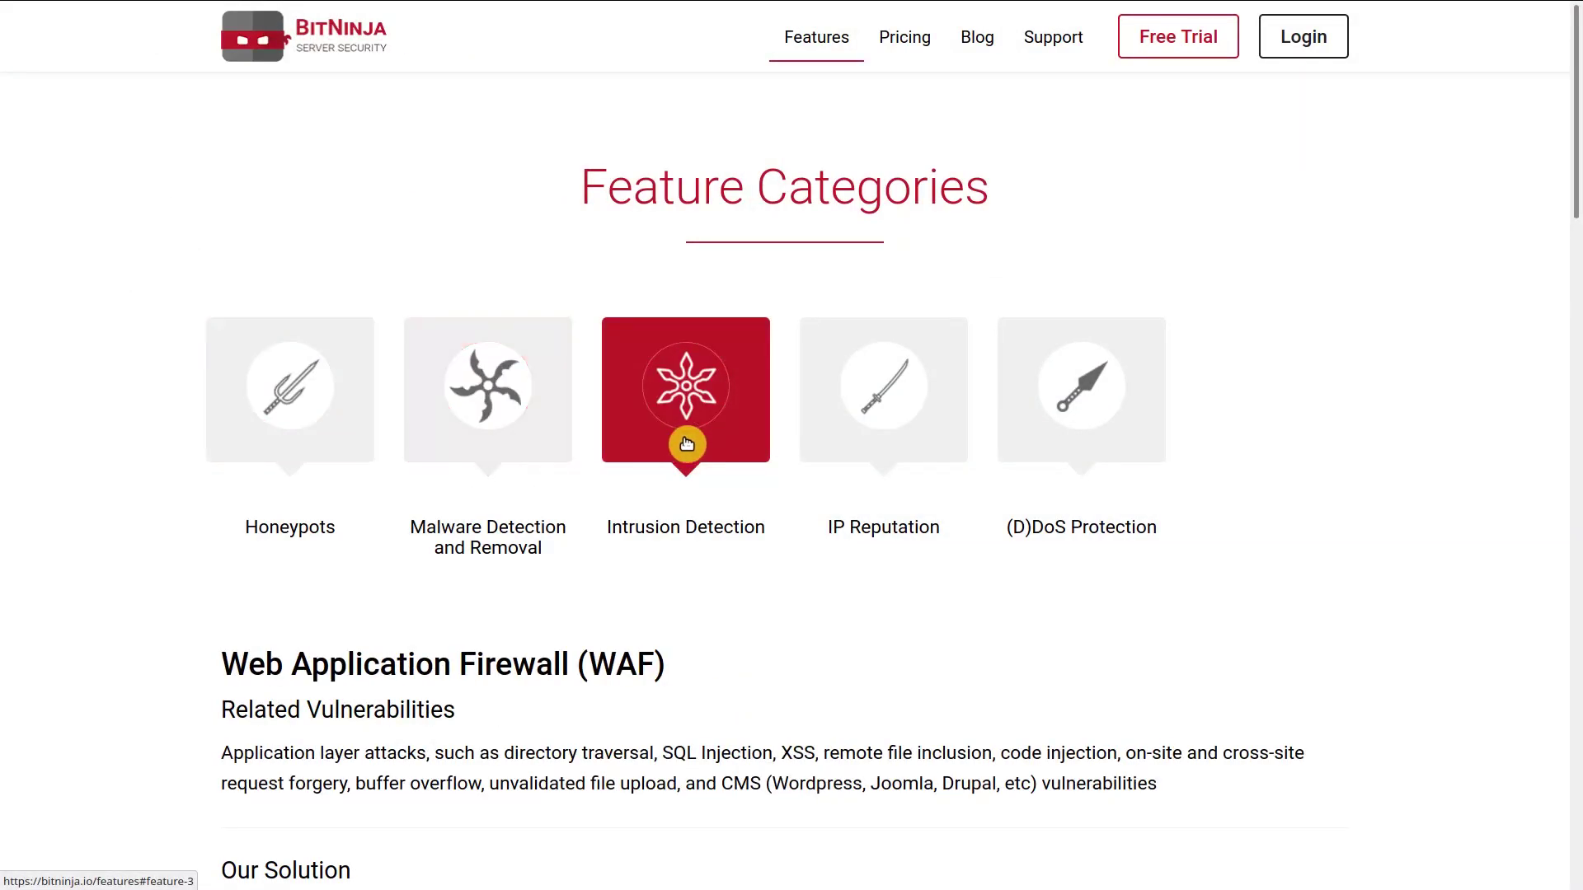
left_click(911, 448)
left_click(1037, 449)
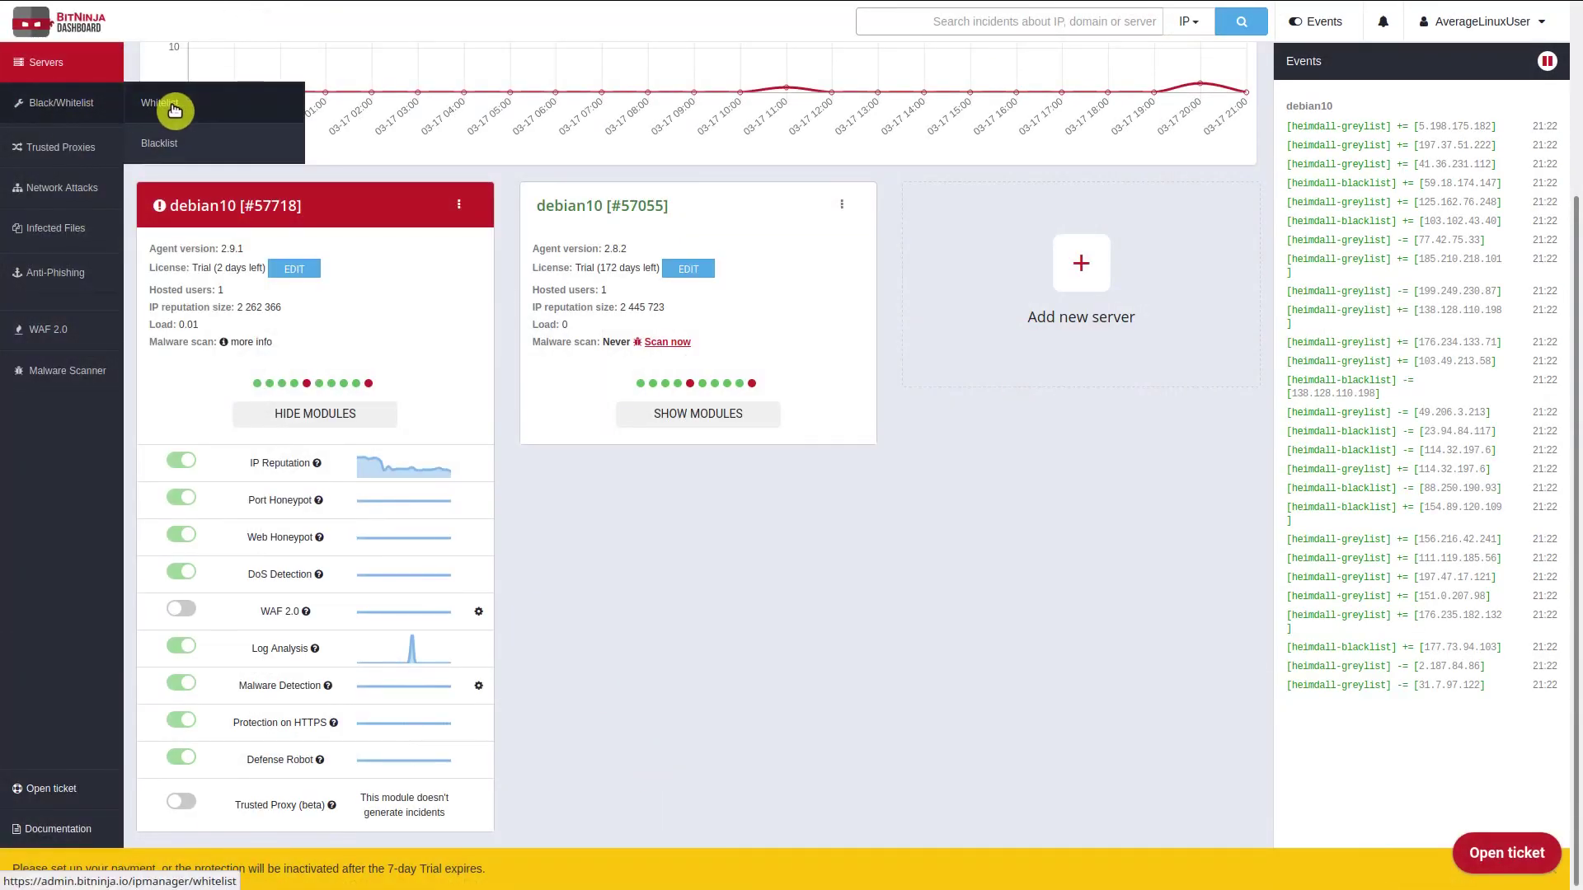
Step: Visit Whitelist, Trusted Proxies, Network Attacks, Infected Files, Anti-Phishing, WAF 2.0, then Malware Scanner
left_click(174, 110)
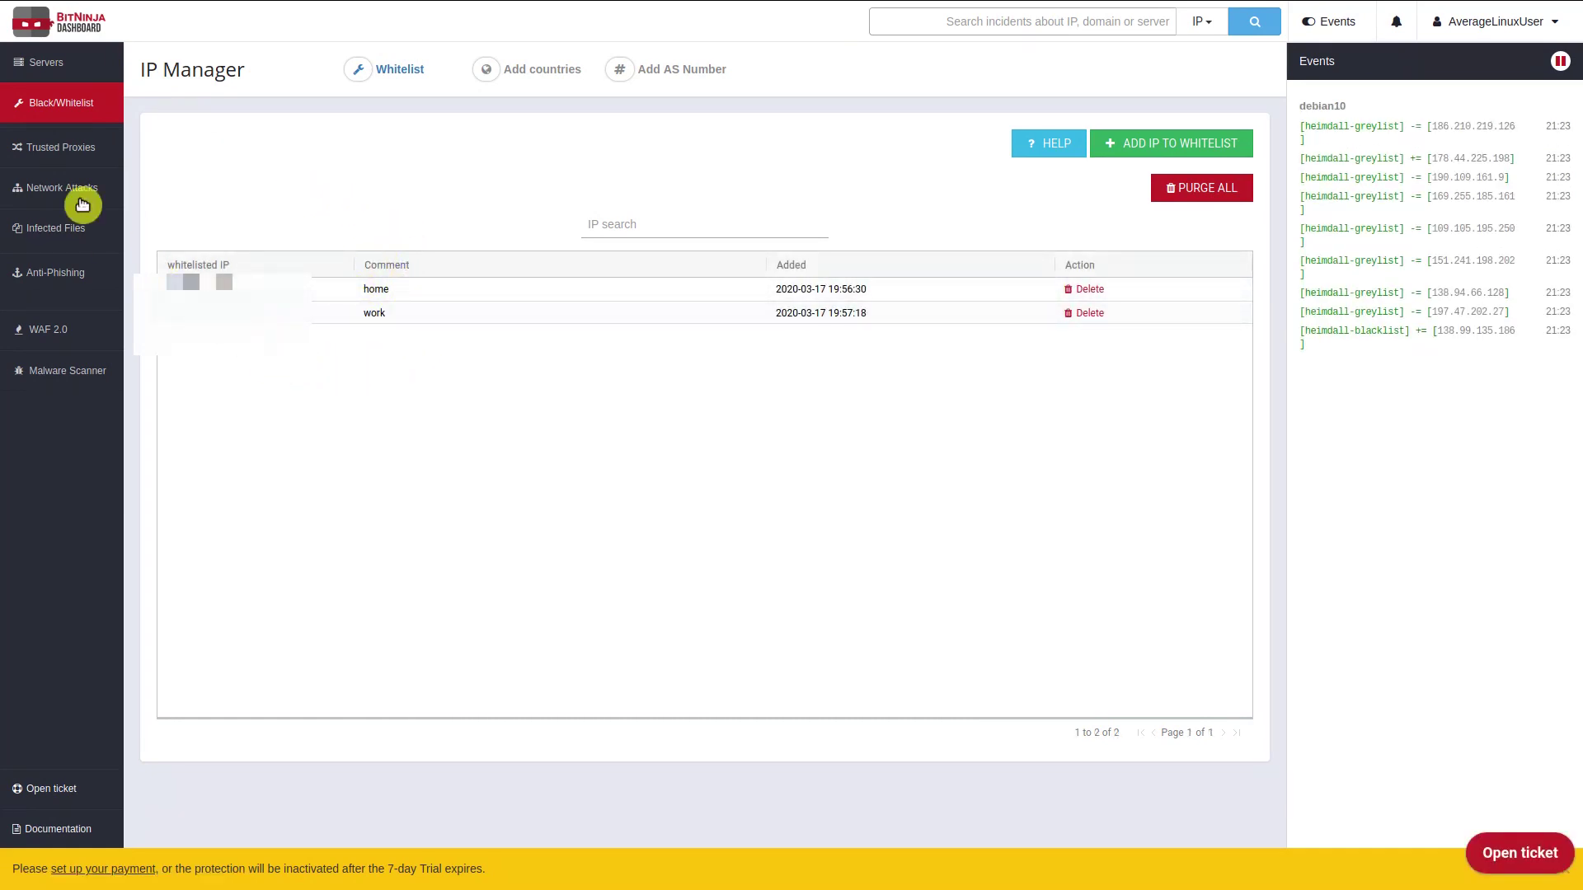
left_click(57, 162)
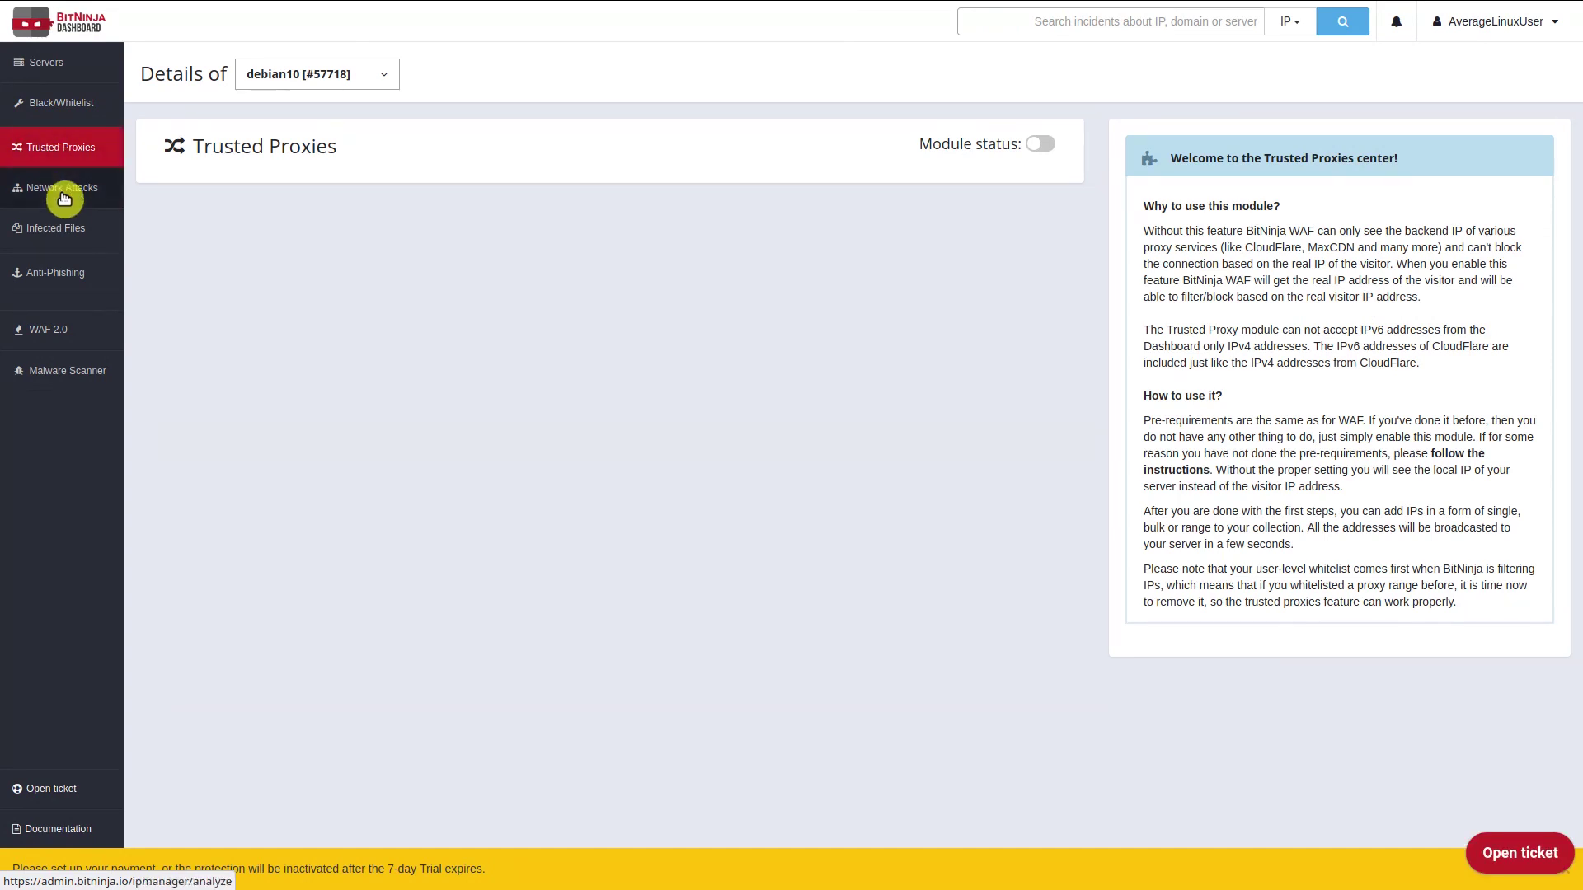
left_click(63, 195)
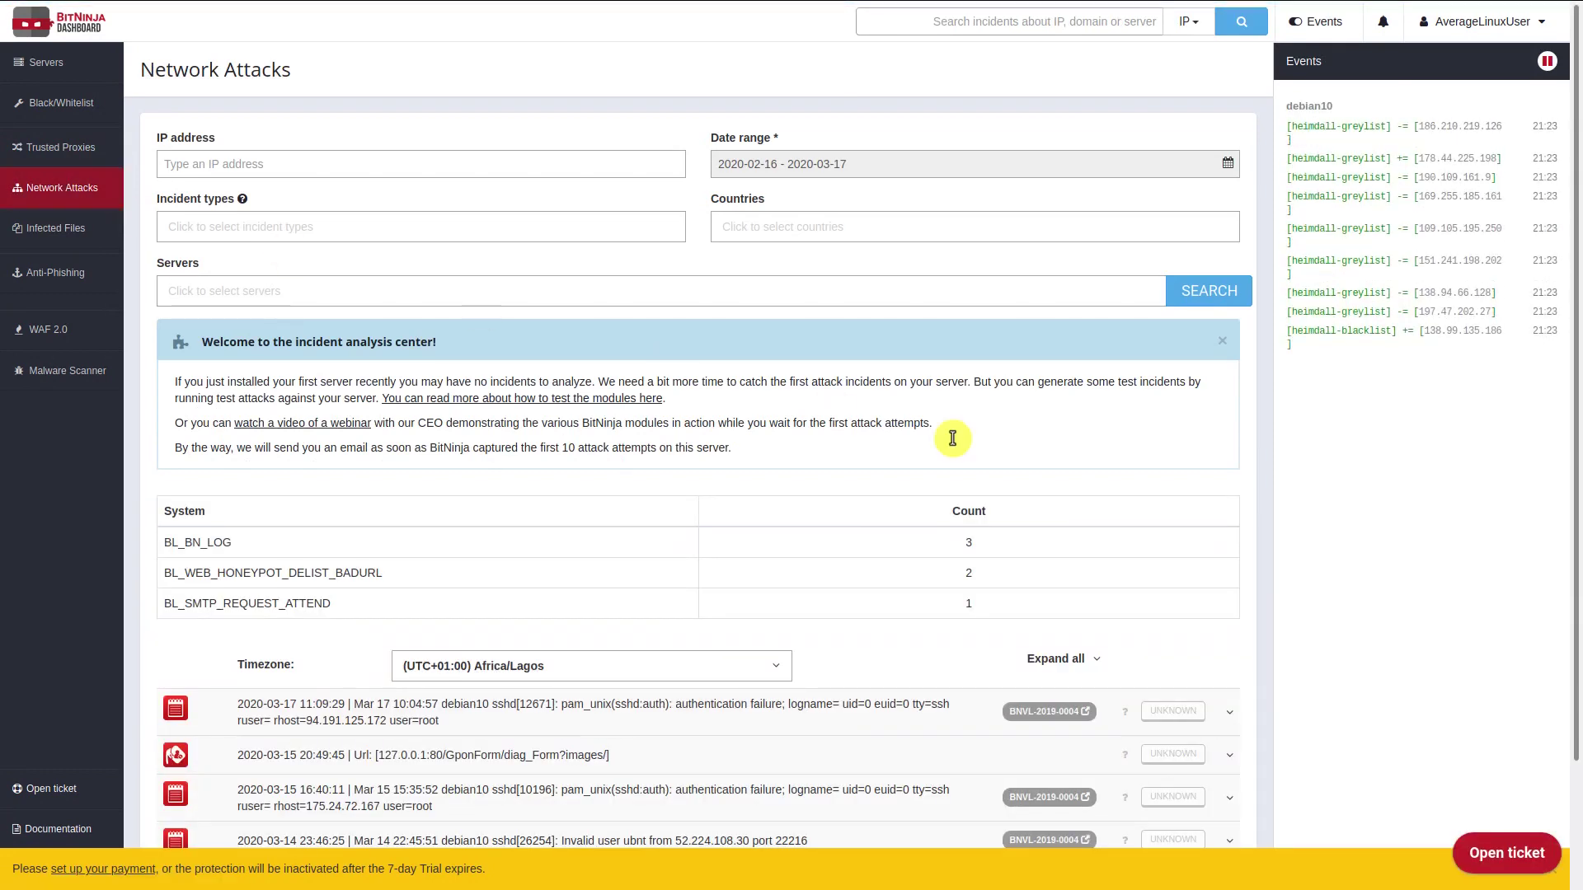
scroll(1113, 489, "down", 2)
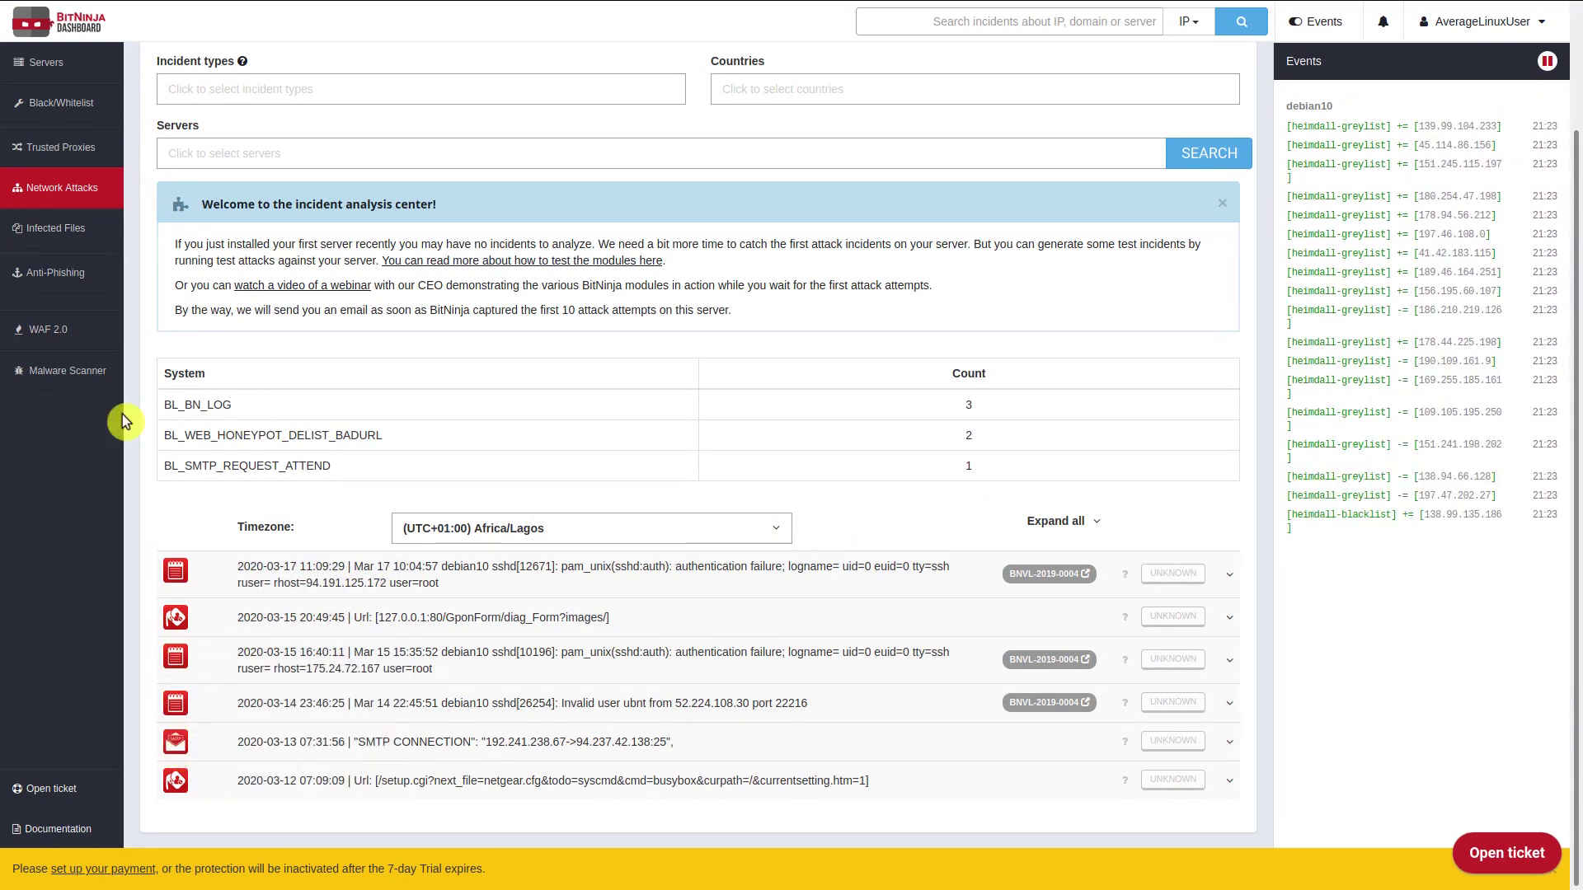
left_click(63, 231)
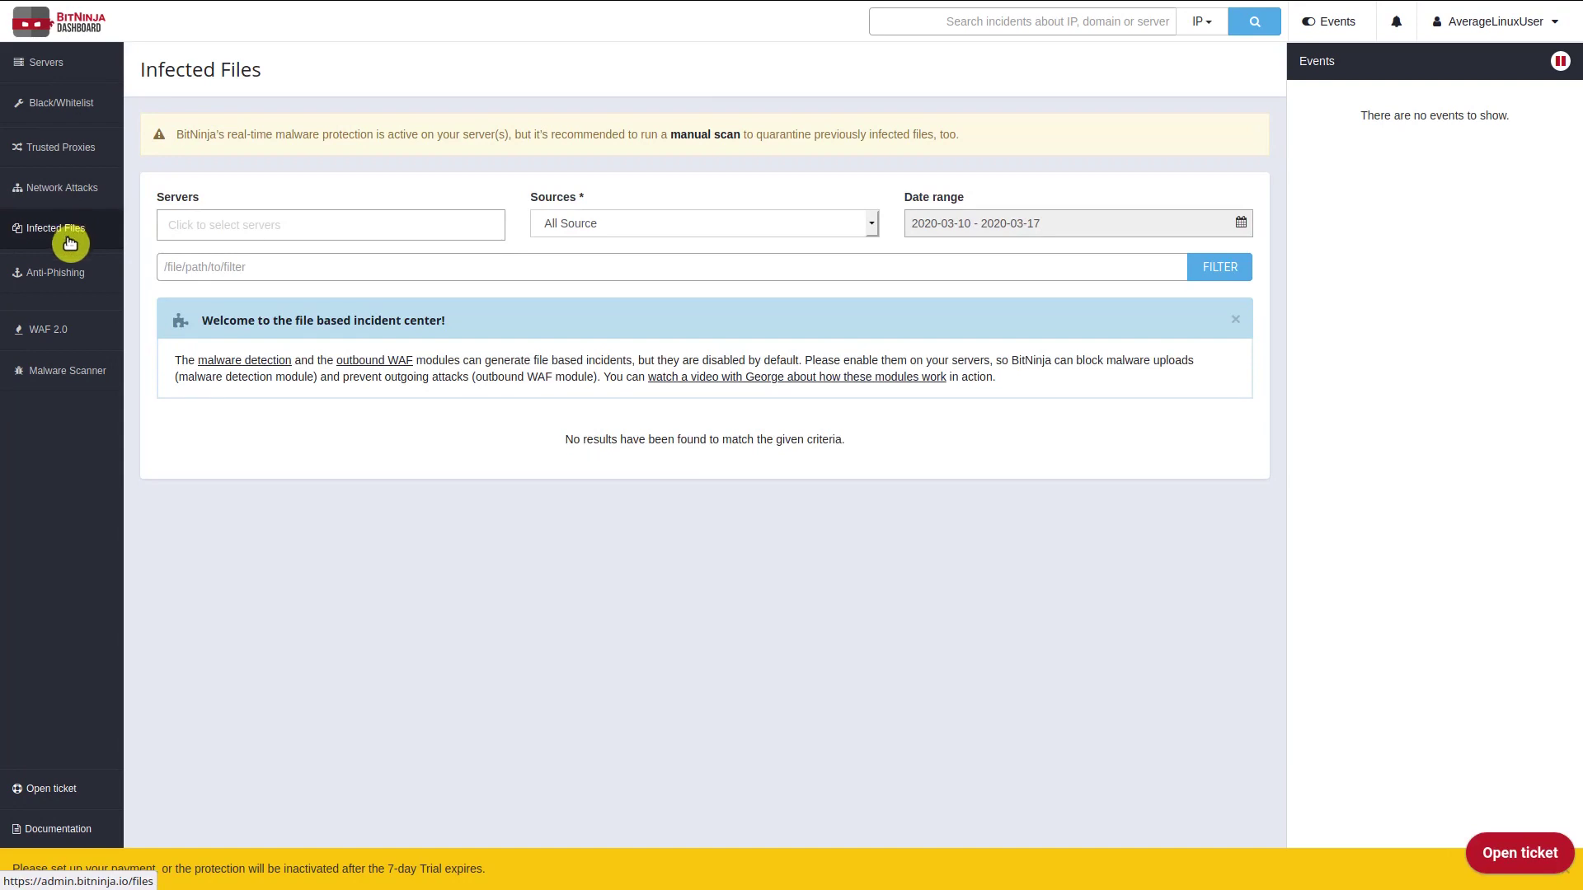
left_click(69, 280)
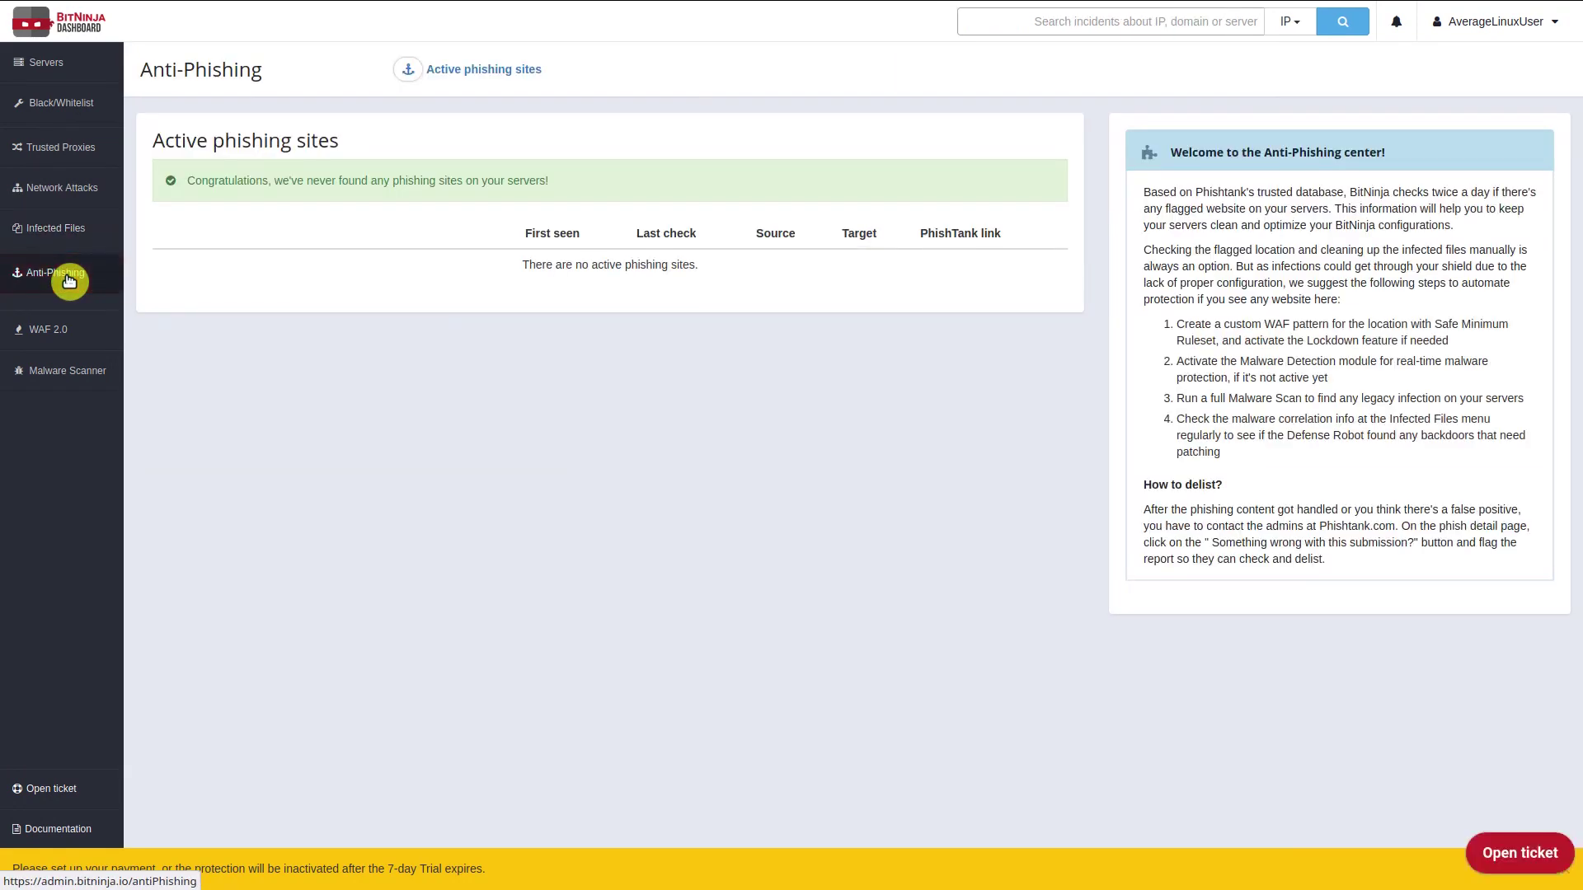
left_click(63, 338)
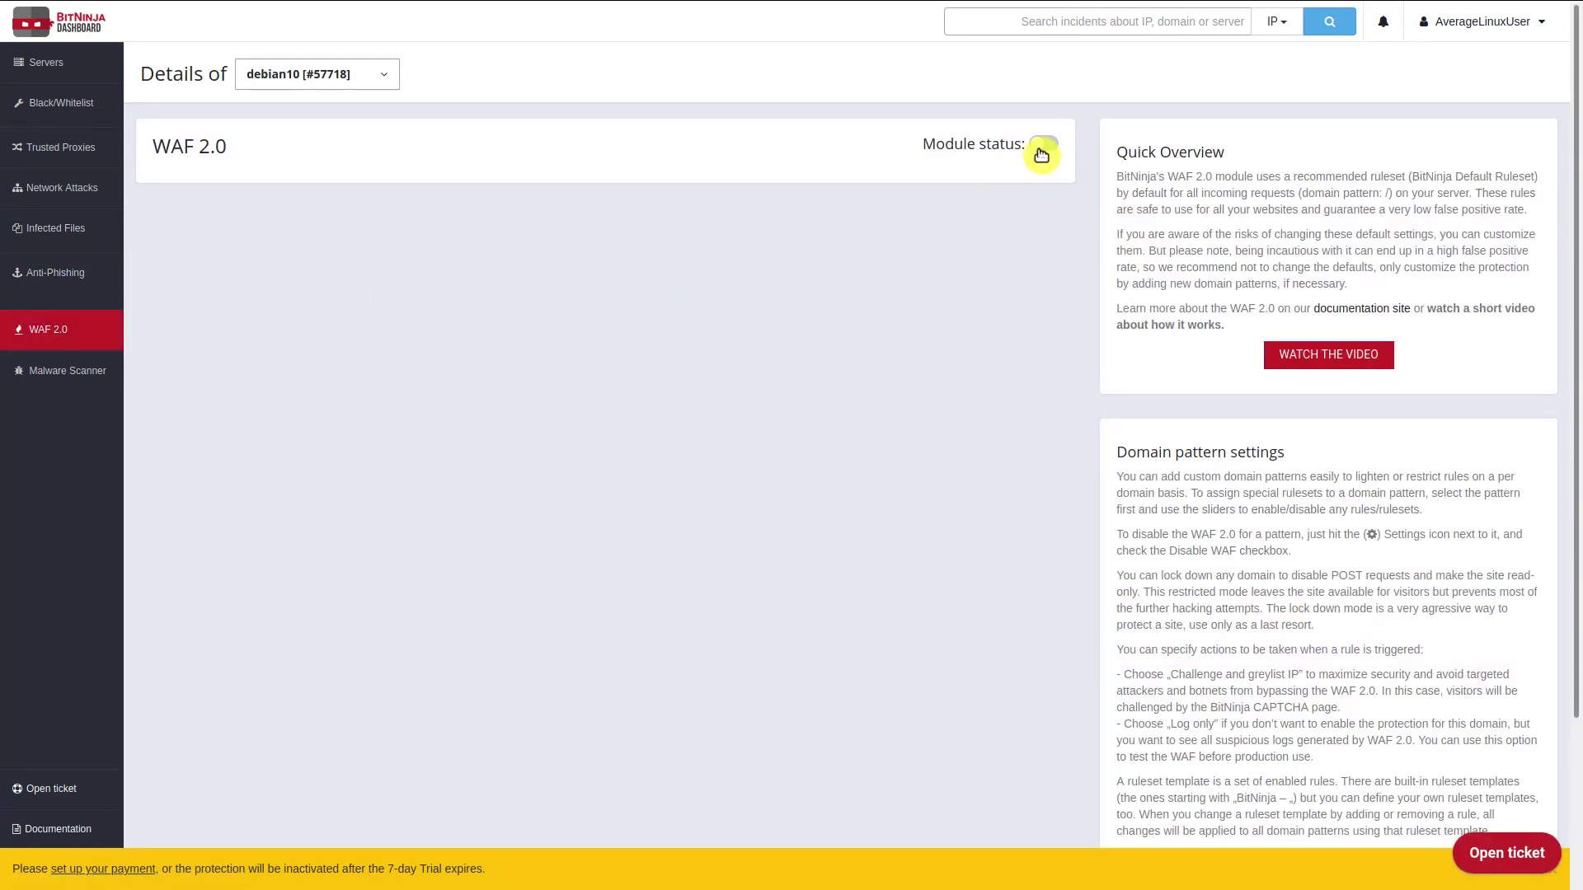
left_click(61, 384)
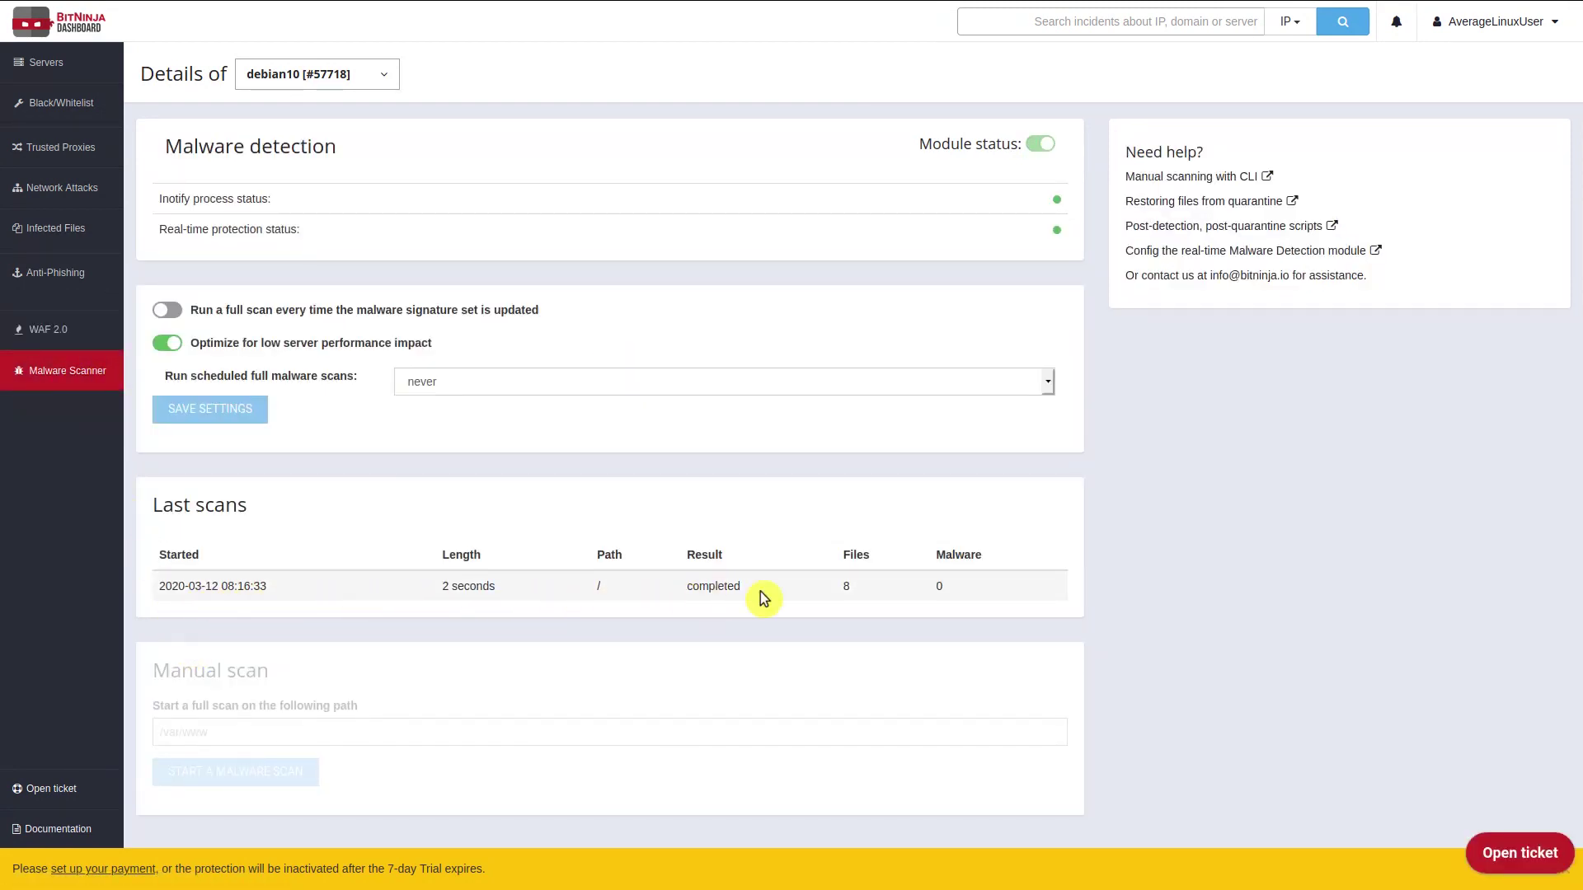
Step: Set 'Run scheduled full malware scans' to every 30 days and save the scanner settings
left_click(605, 386)
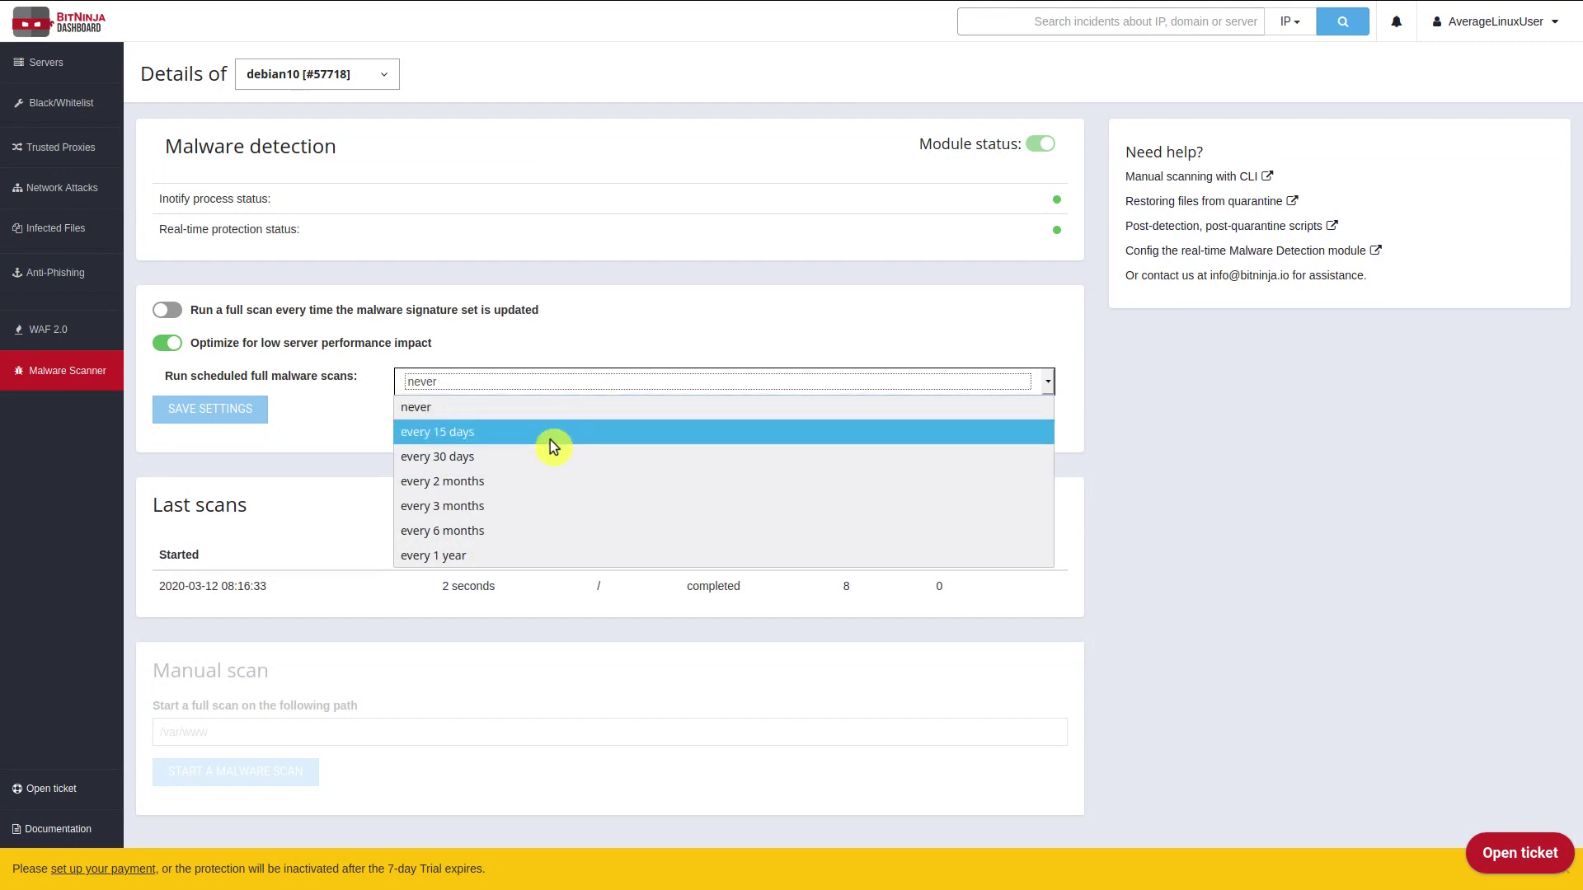
left_click(530, 460)
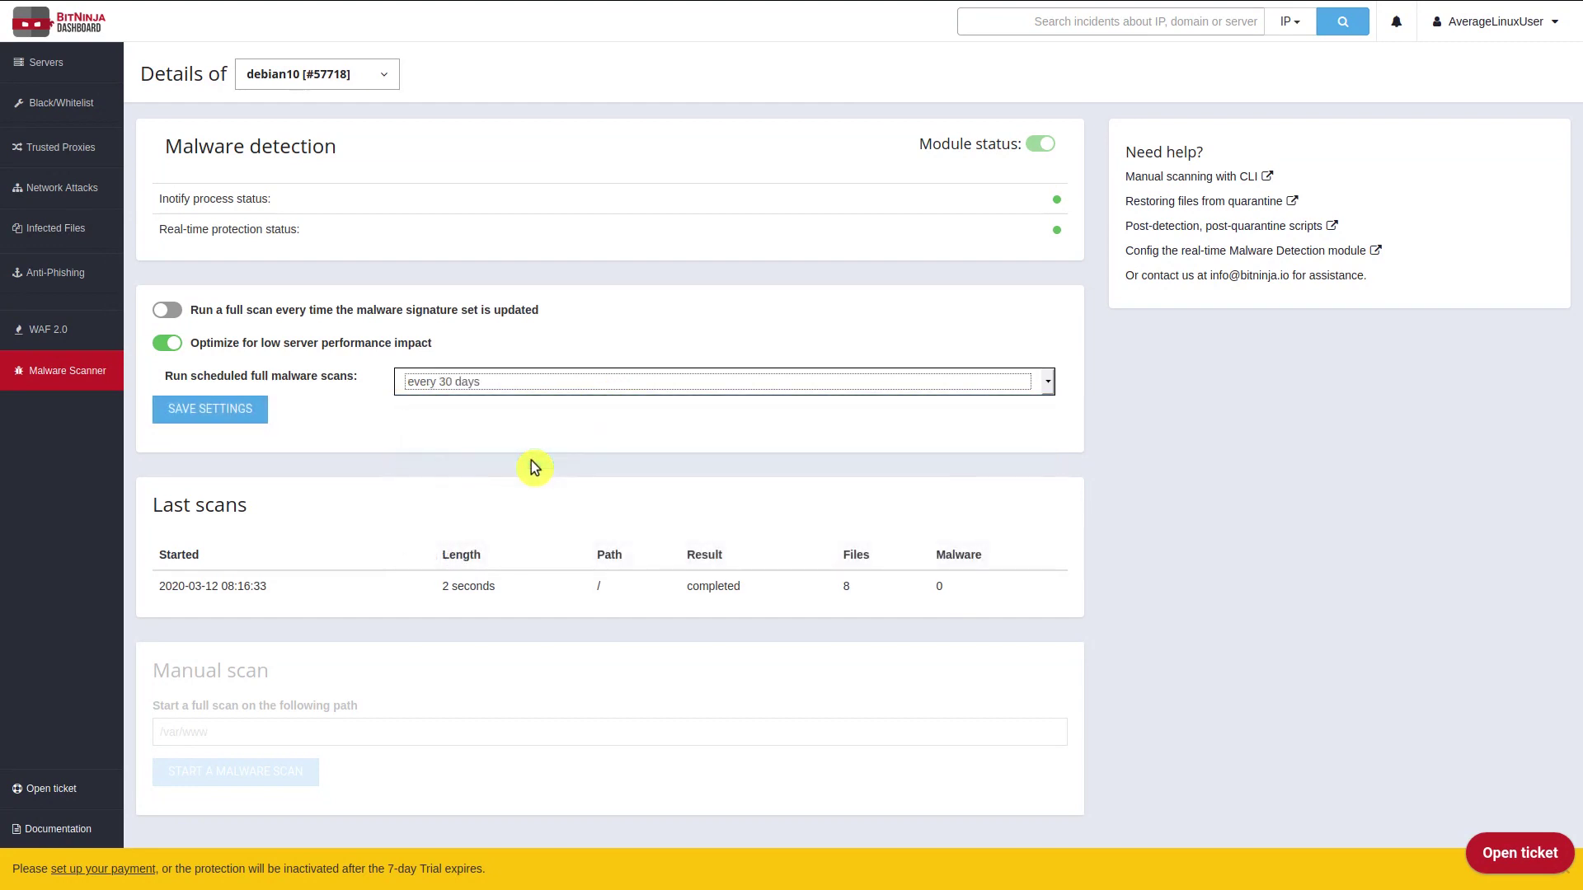
left_click(233, 413)
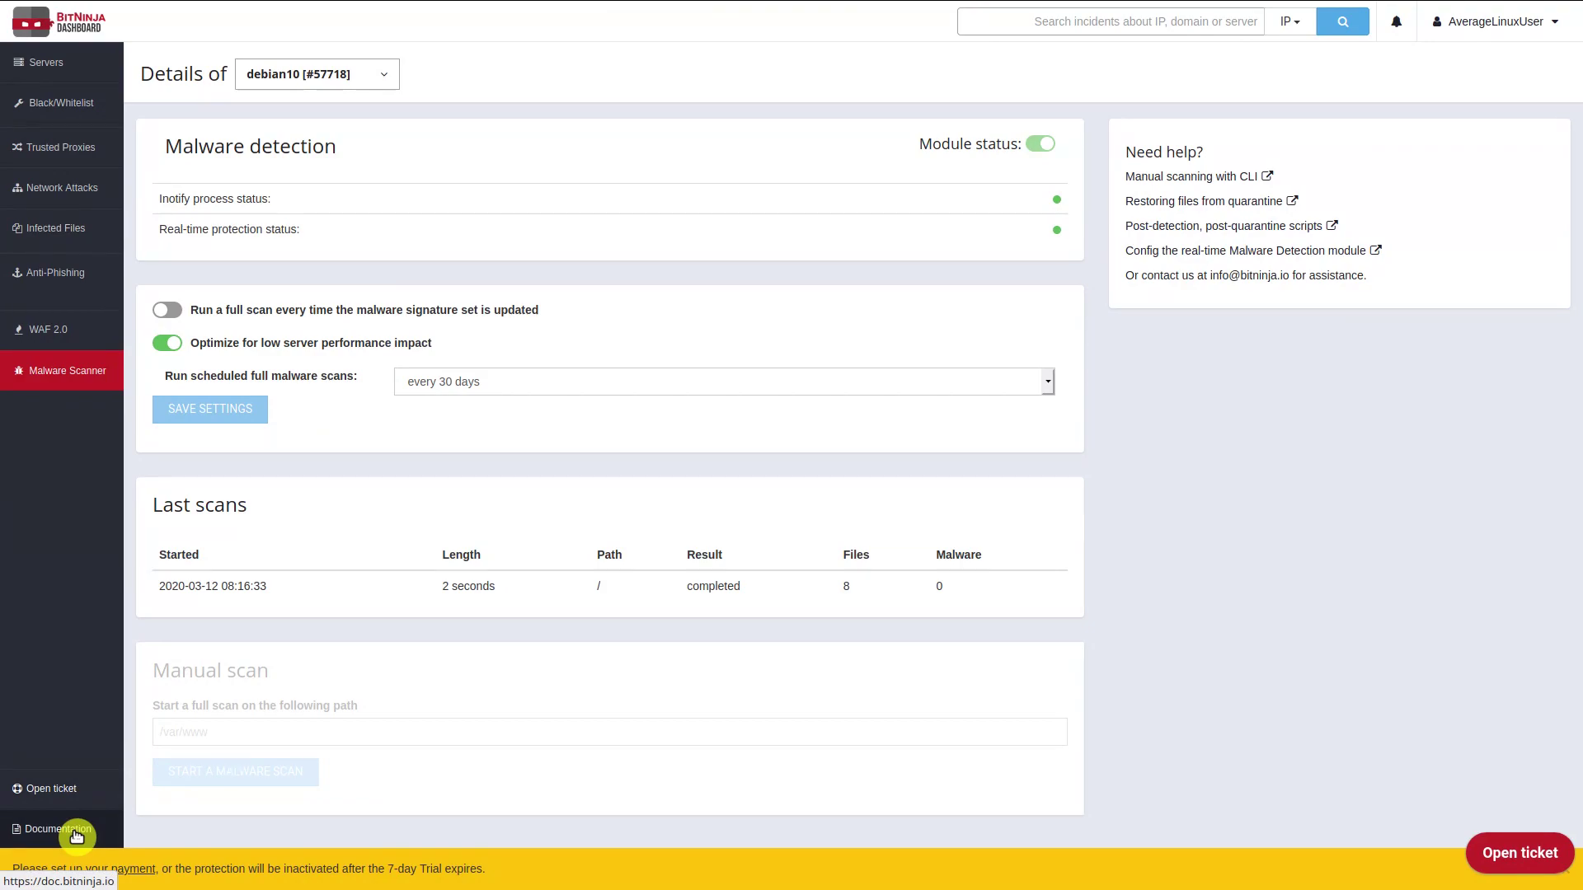
Step: Open Documentation, close the Service Desk page, and bring up the ticket center help search
left_click(76, 836)
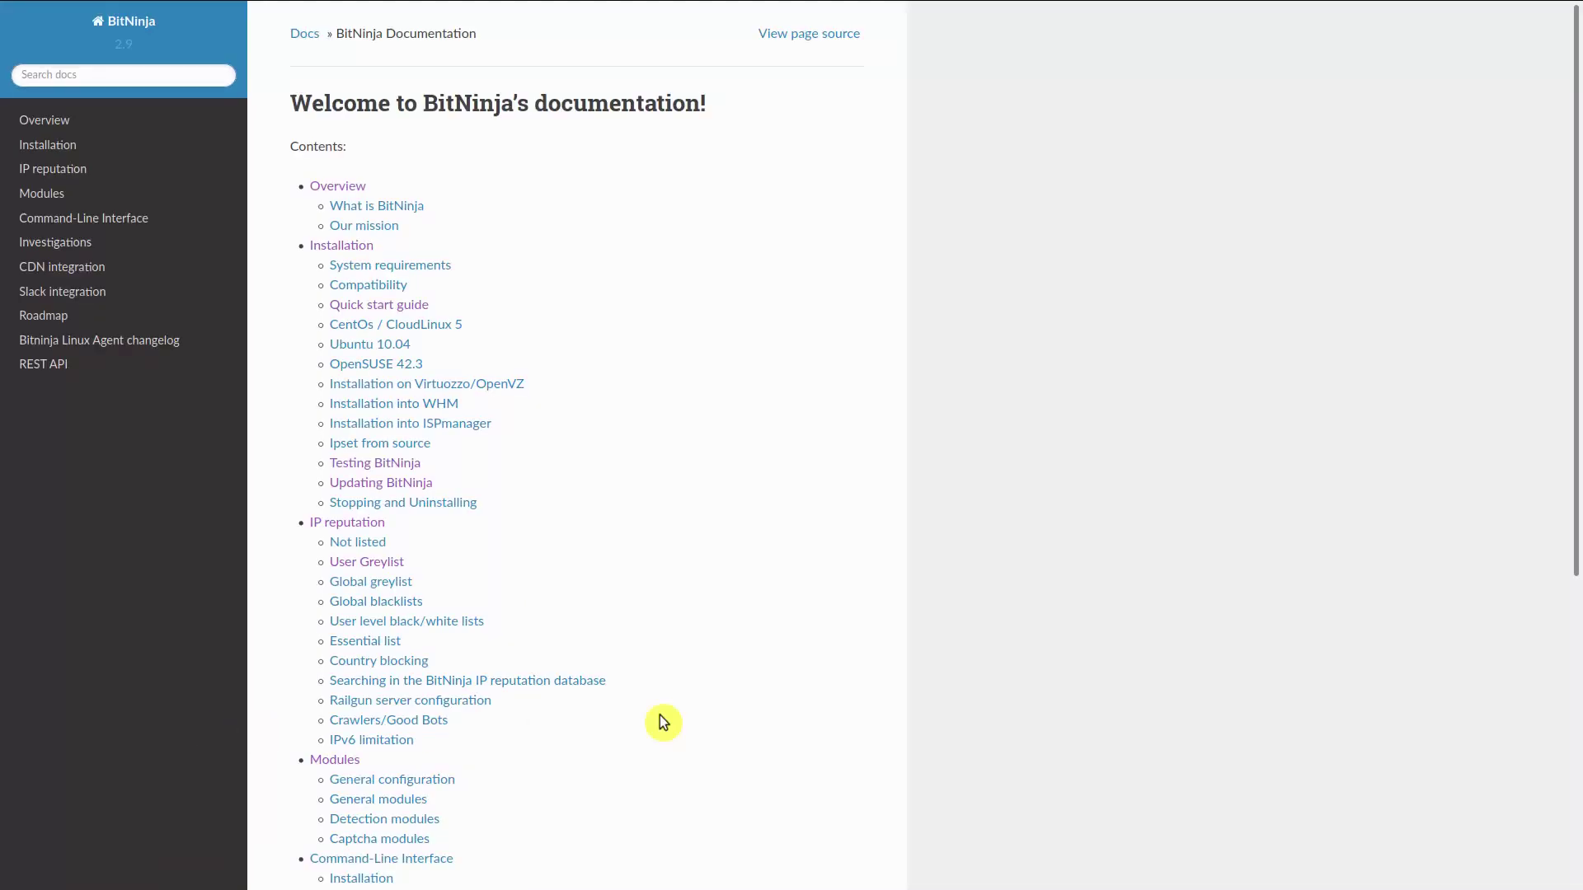
left_click(99, 11)
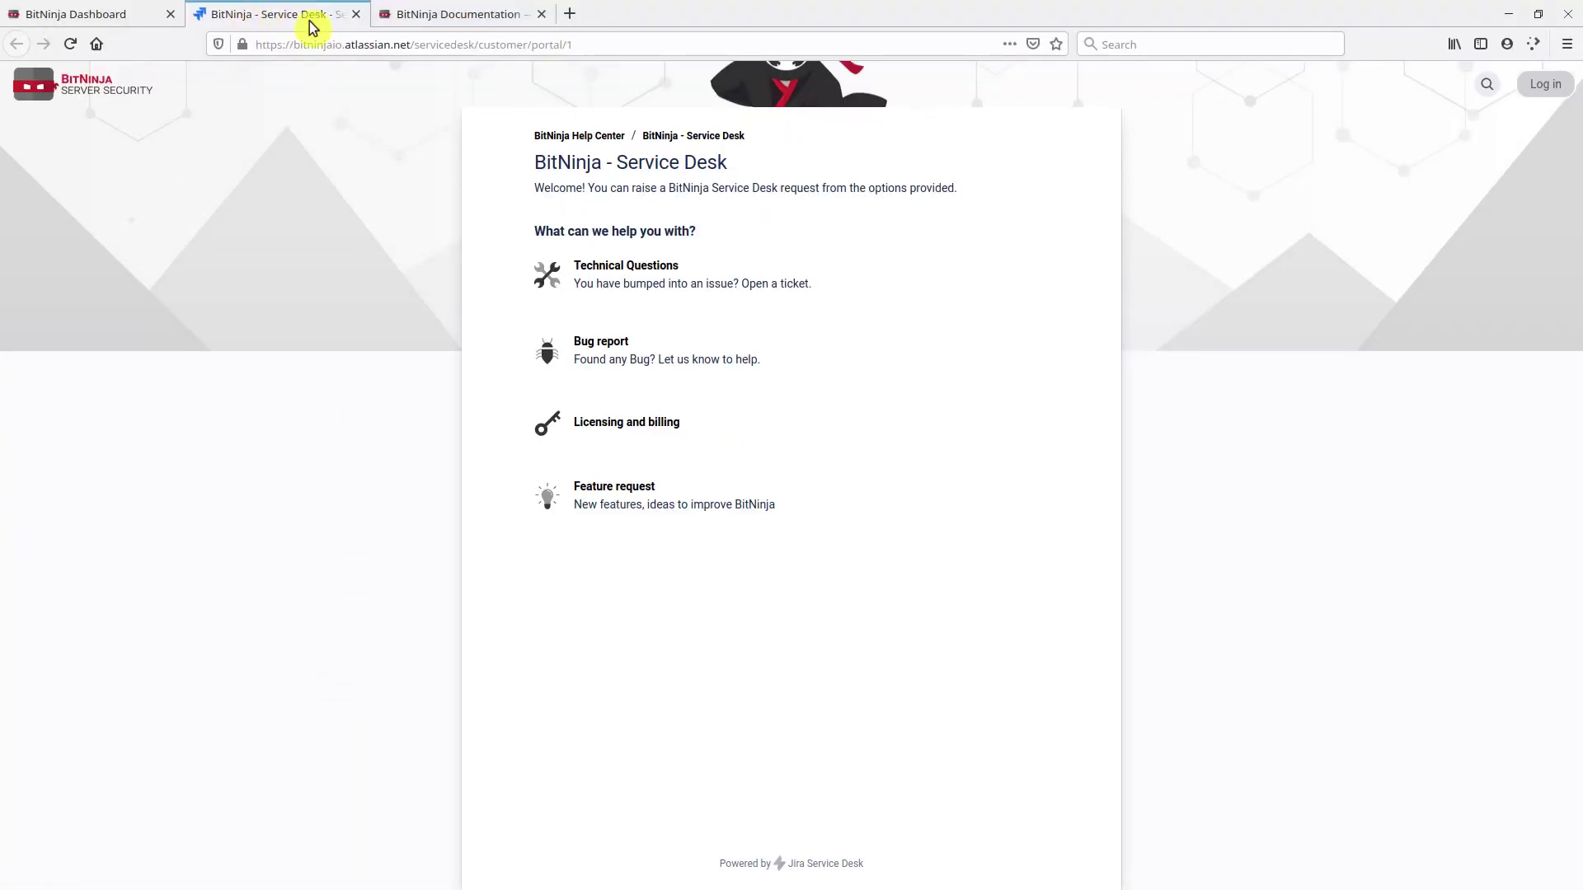
left_click(356, 15)
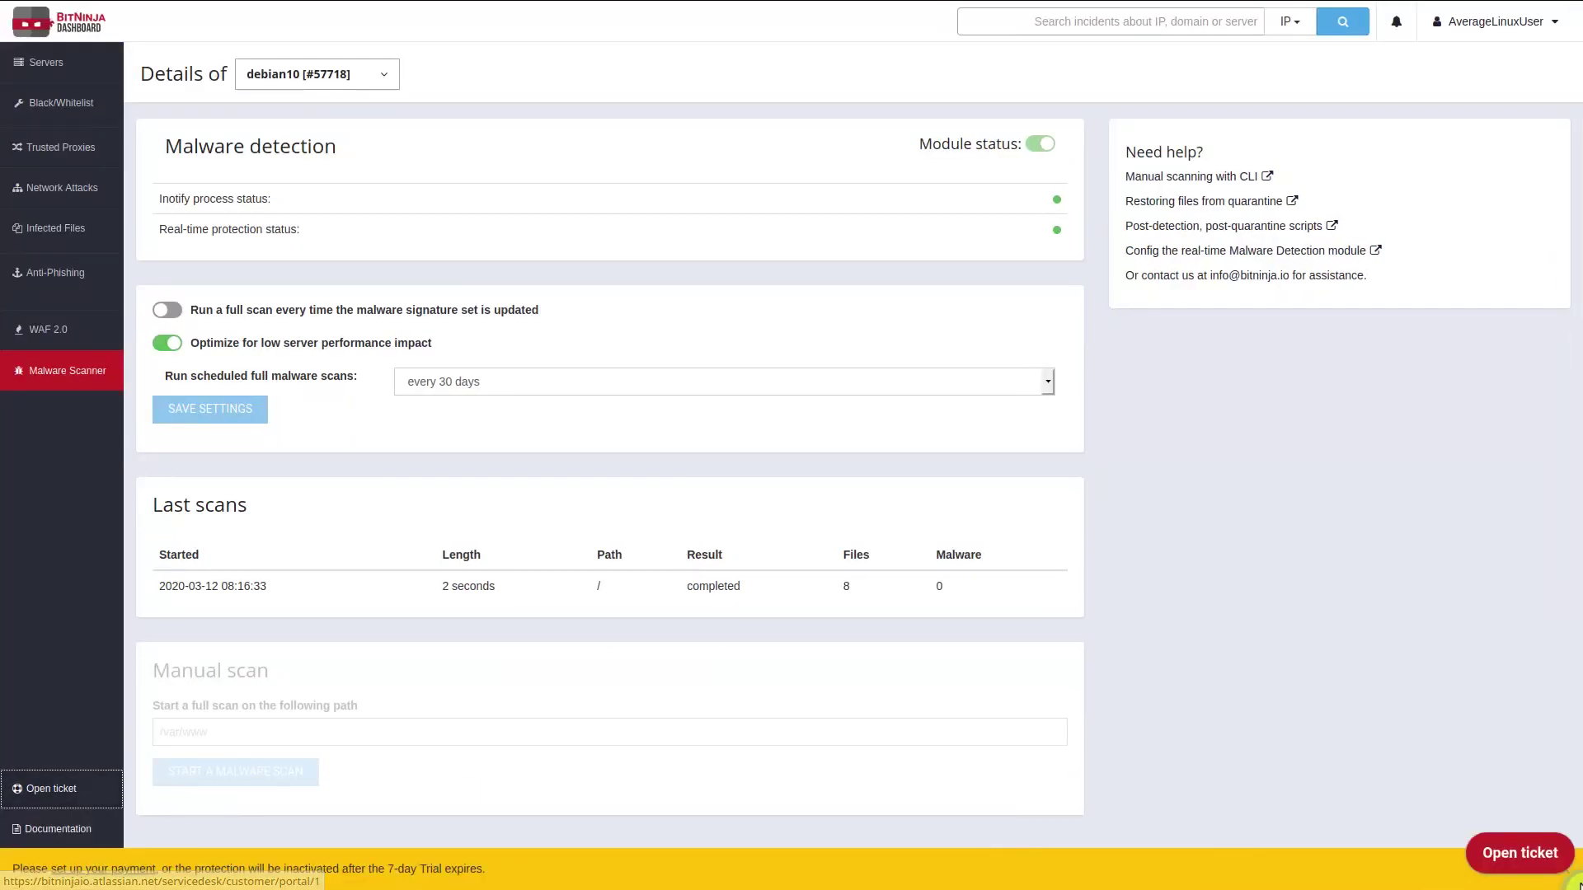
left_click(1523, 847)
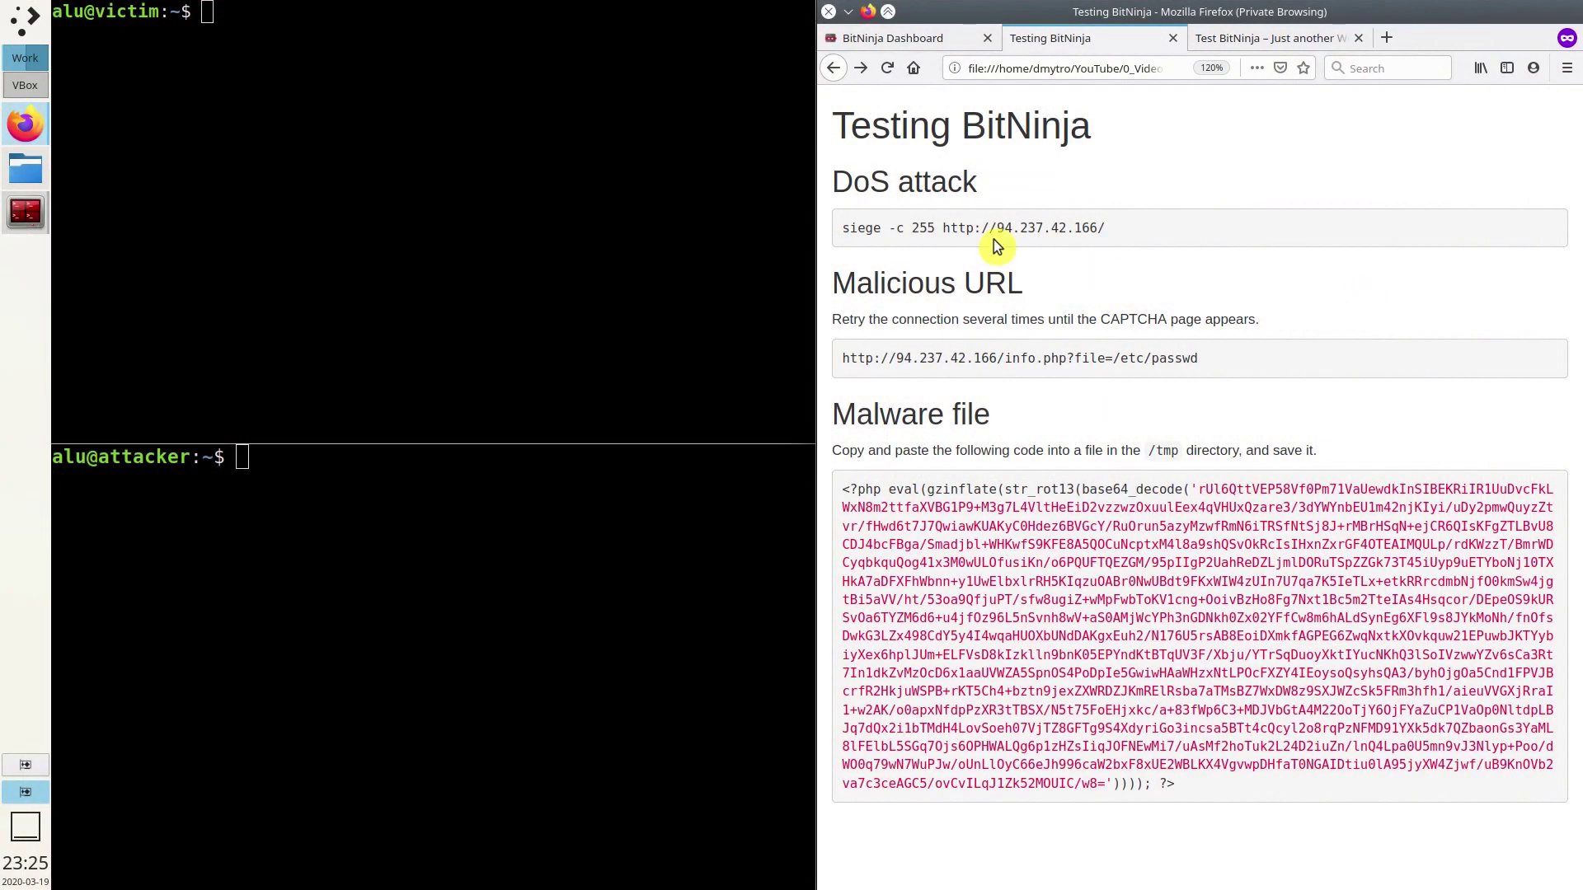
Step: Highlight the DoS, Malicious URL and Malware file test headings on the Testing BitNinja page
triple_click(900, 185)
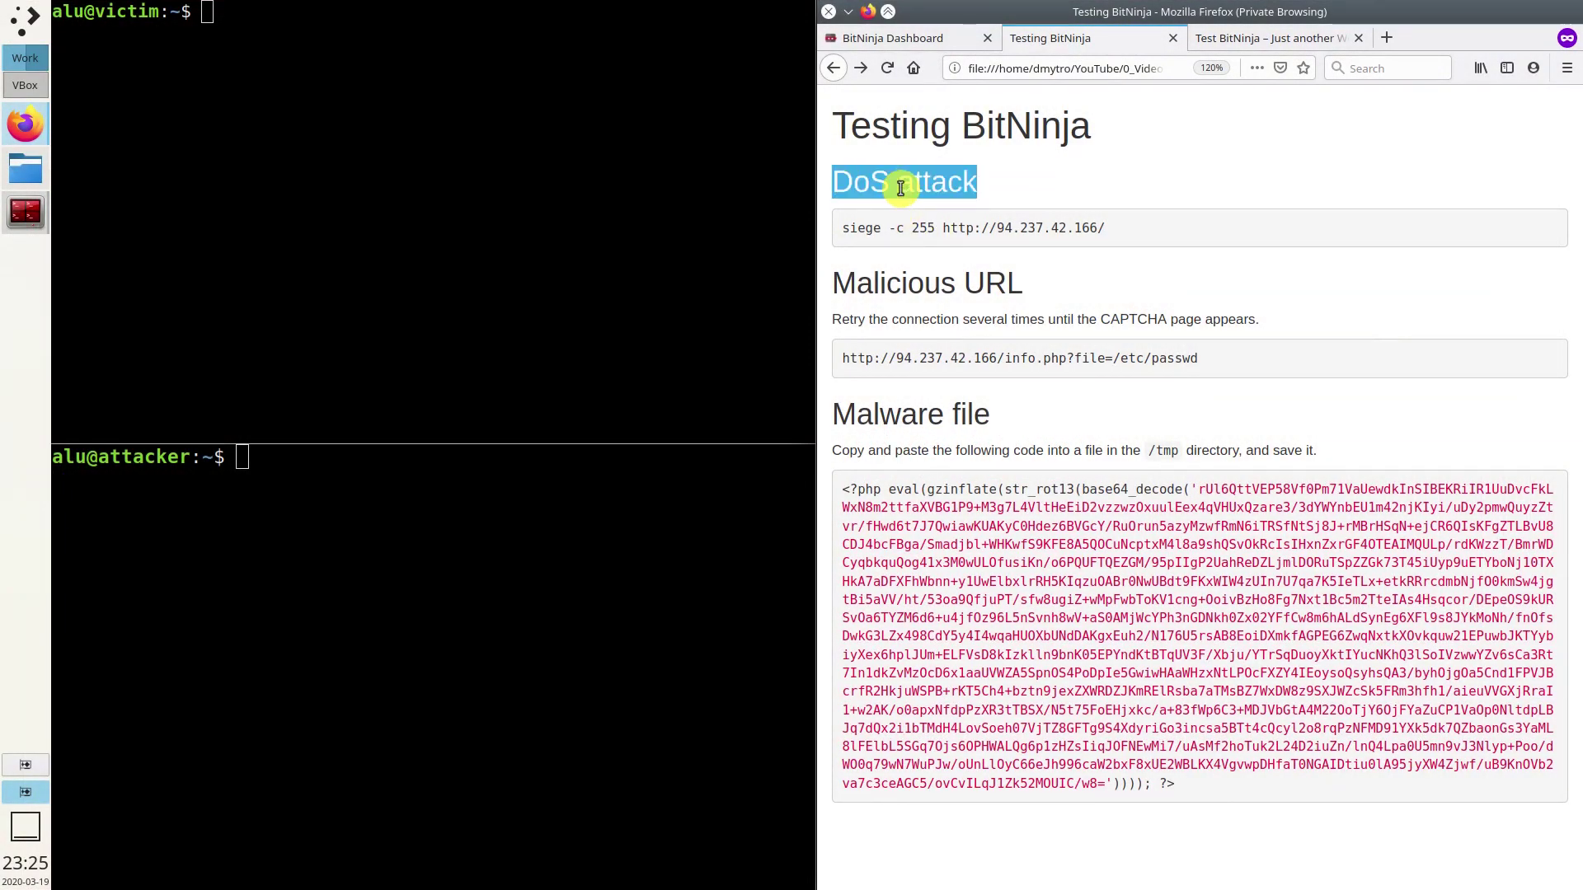
triple_click(903, 285)
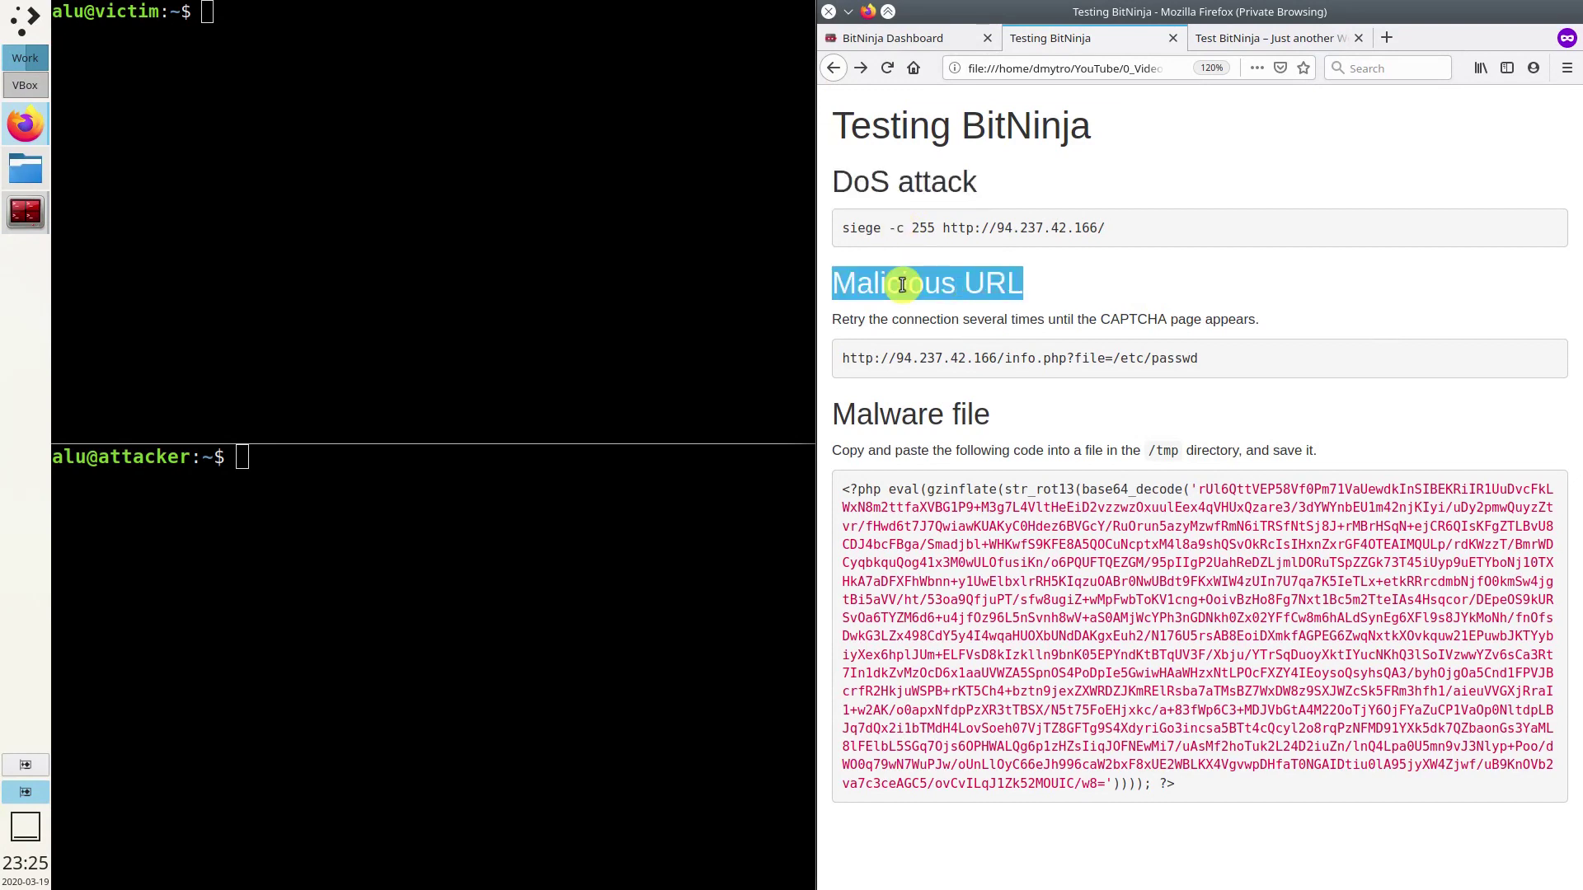
triple_click(912, 417)
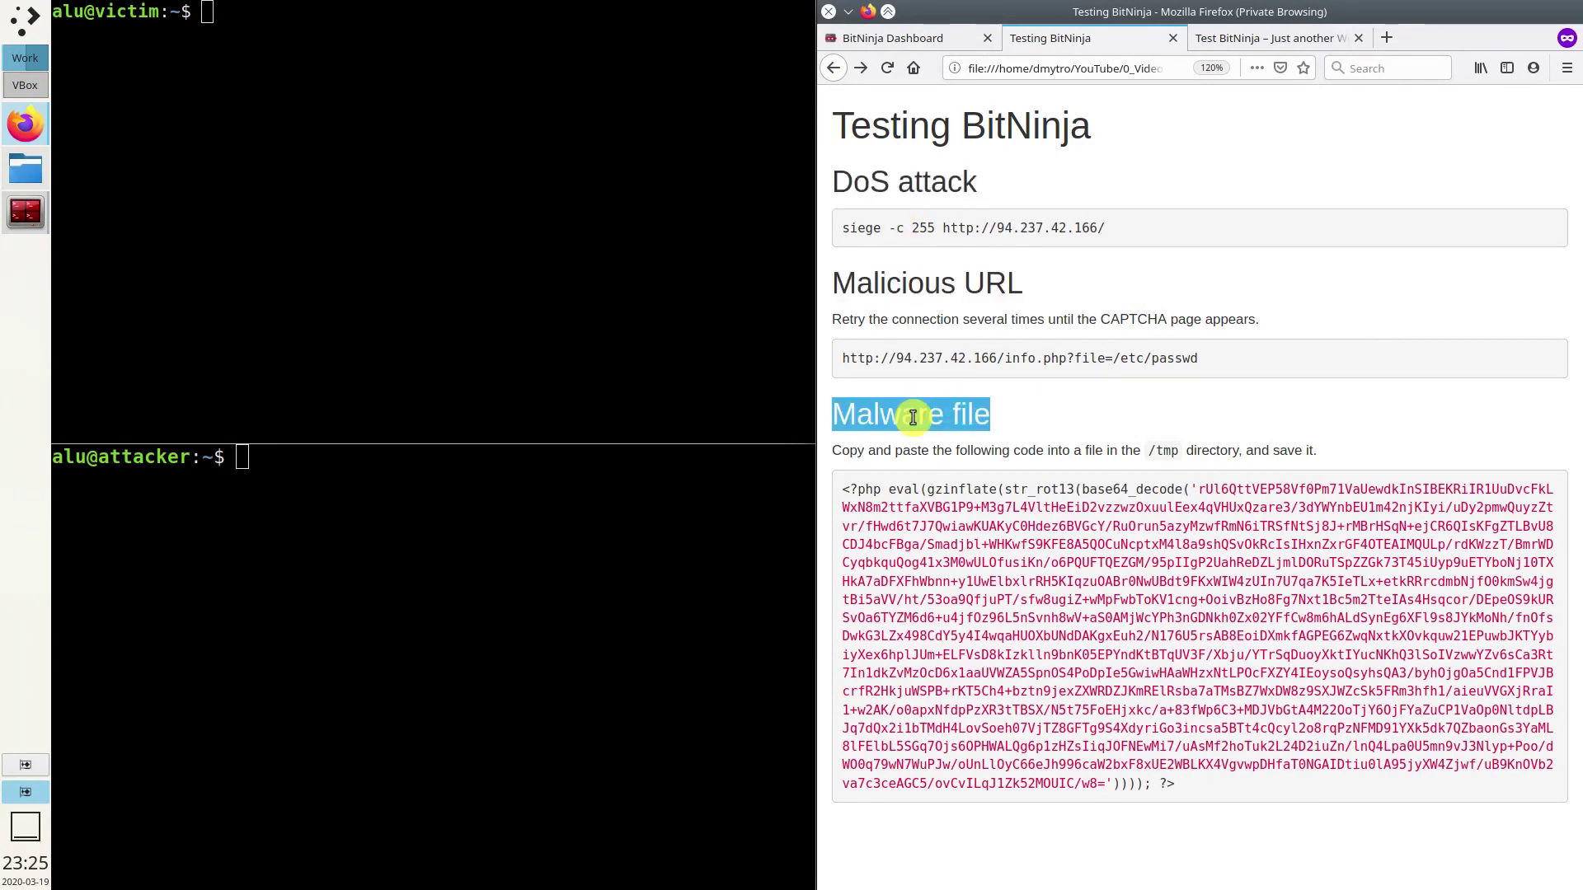
left_click(1183, 433)
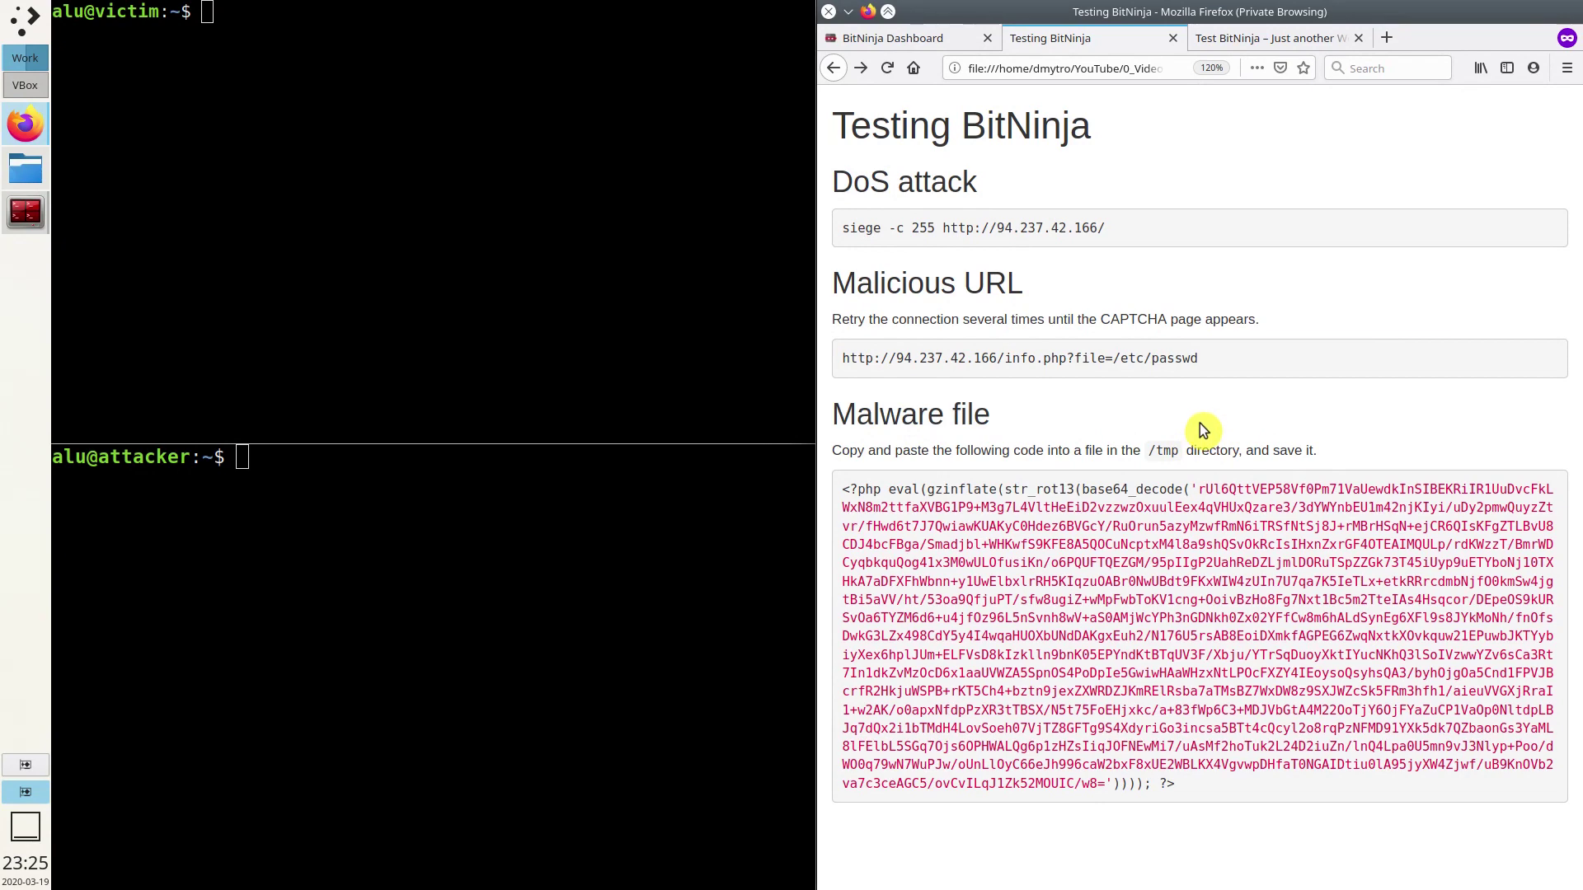
Step: Run 'sudo service bitninja status' on the victim, showing the service inactive
left_click(693, 265)
type("sudo service bitninja status")
key("Return")
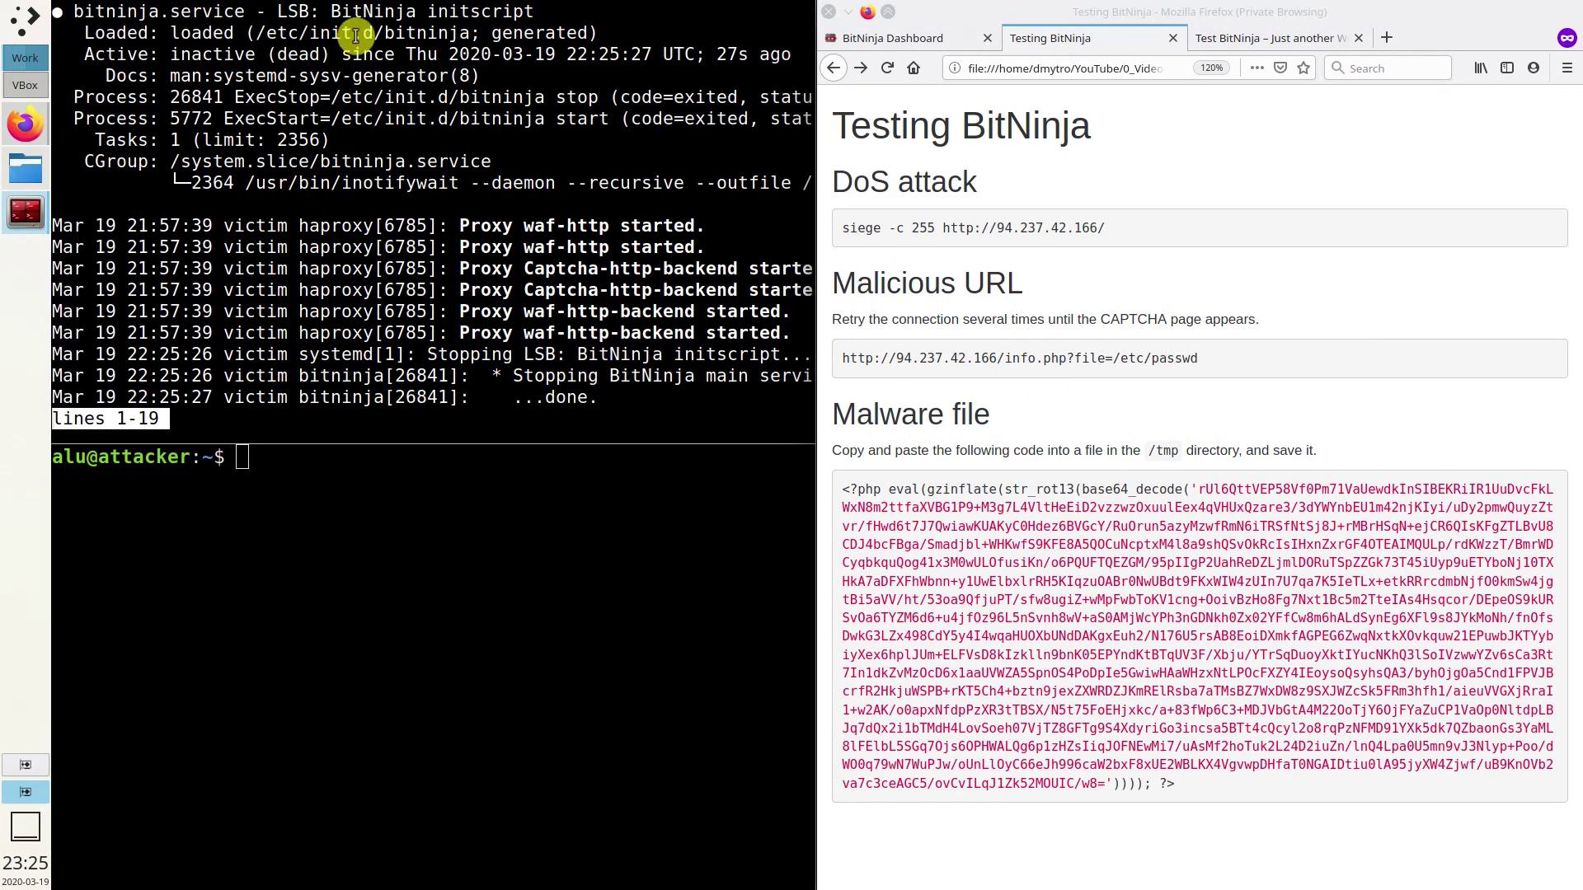
double_click(233, 56)
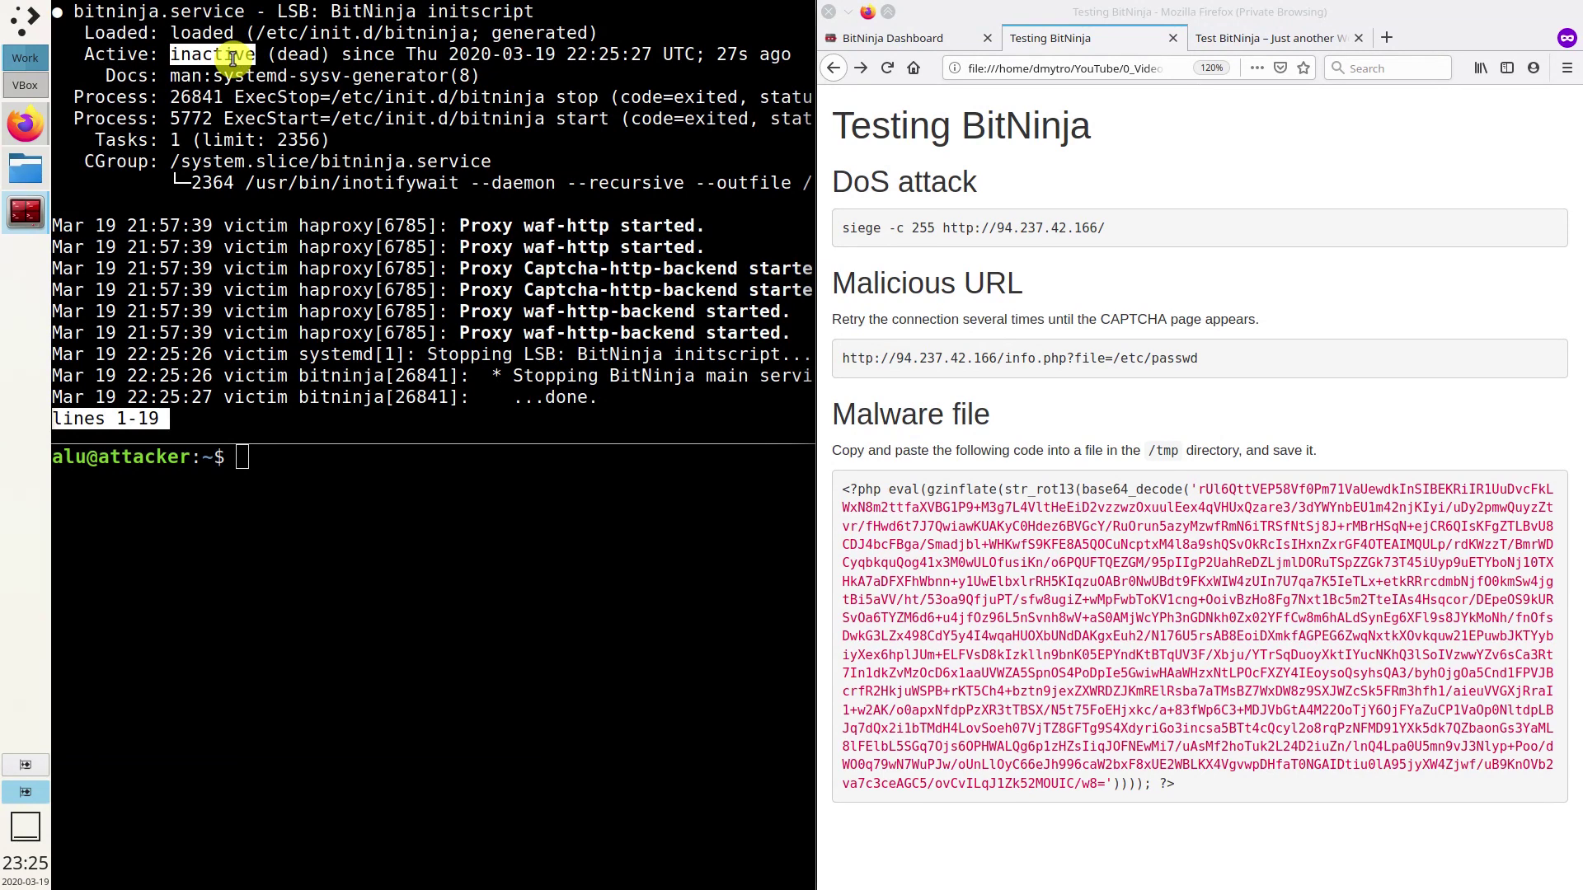
key("q")
Step: Start htop on the victim, then ping the victim from the attacker and stop it
key("ctrl+l")
type("hto")
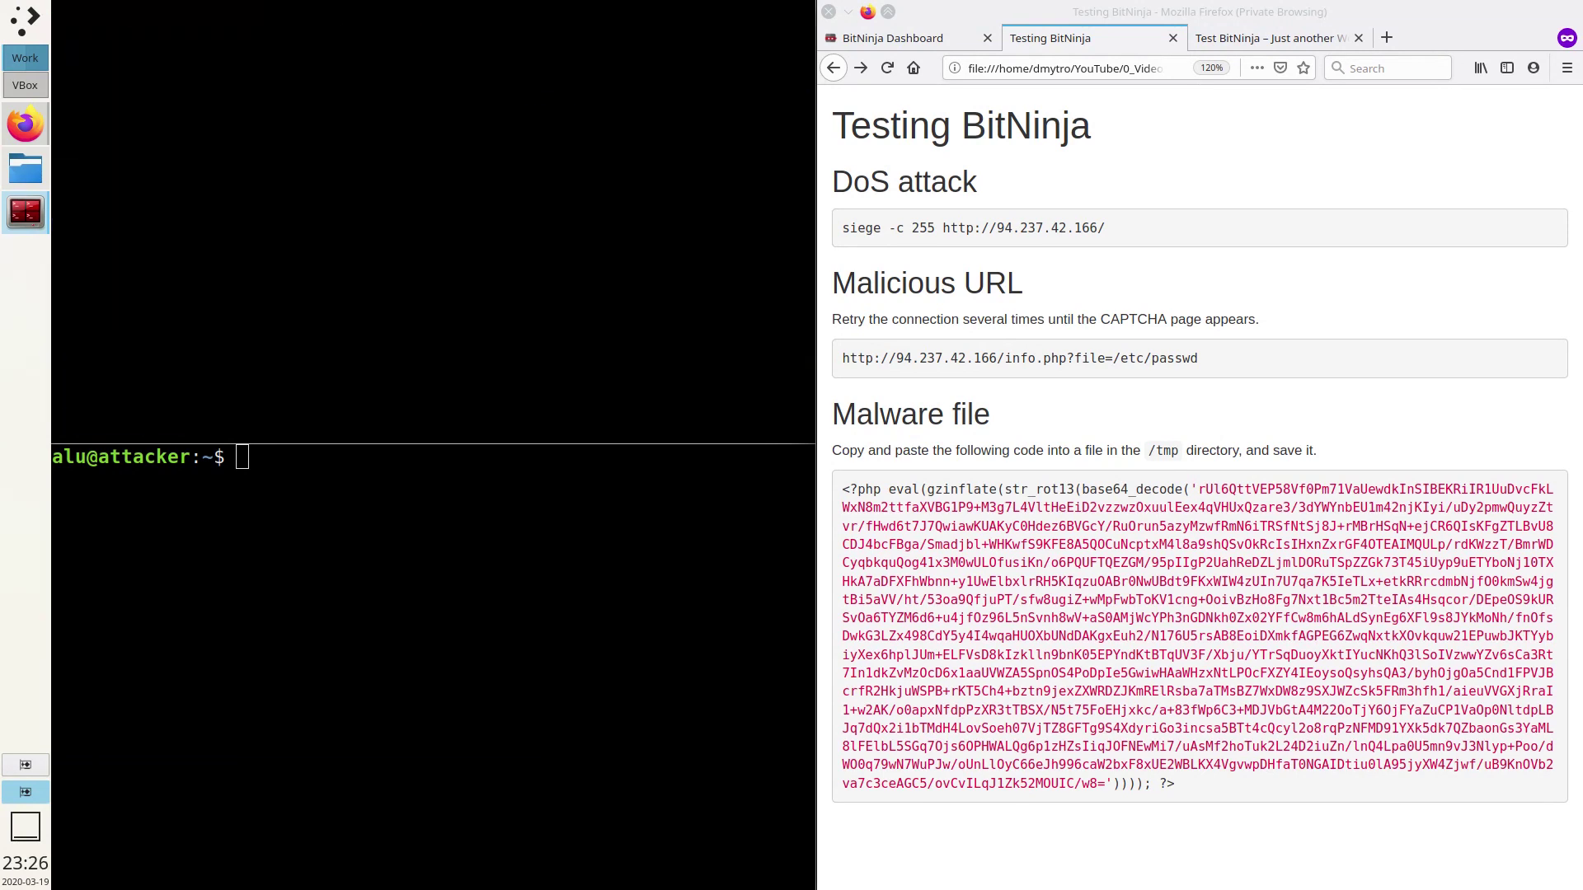
type("p")
key("Return")
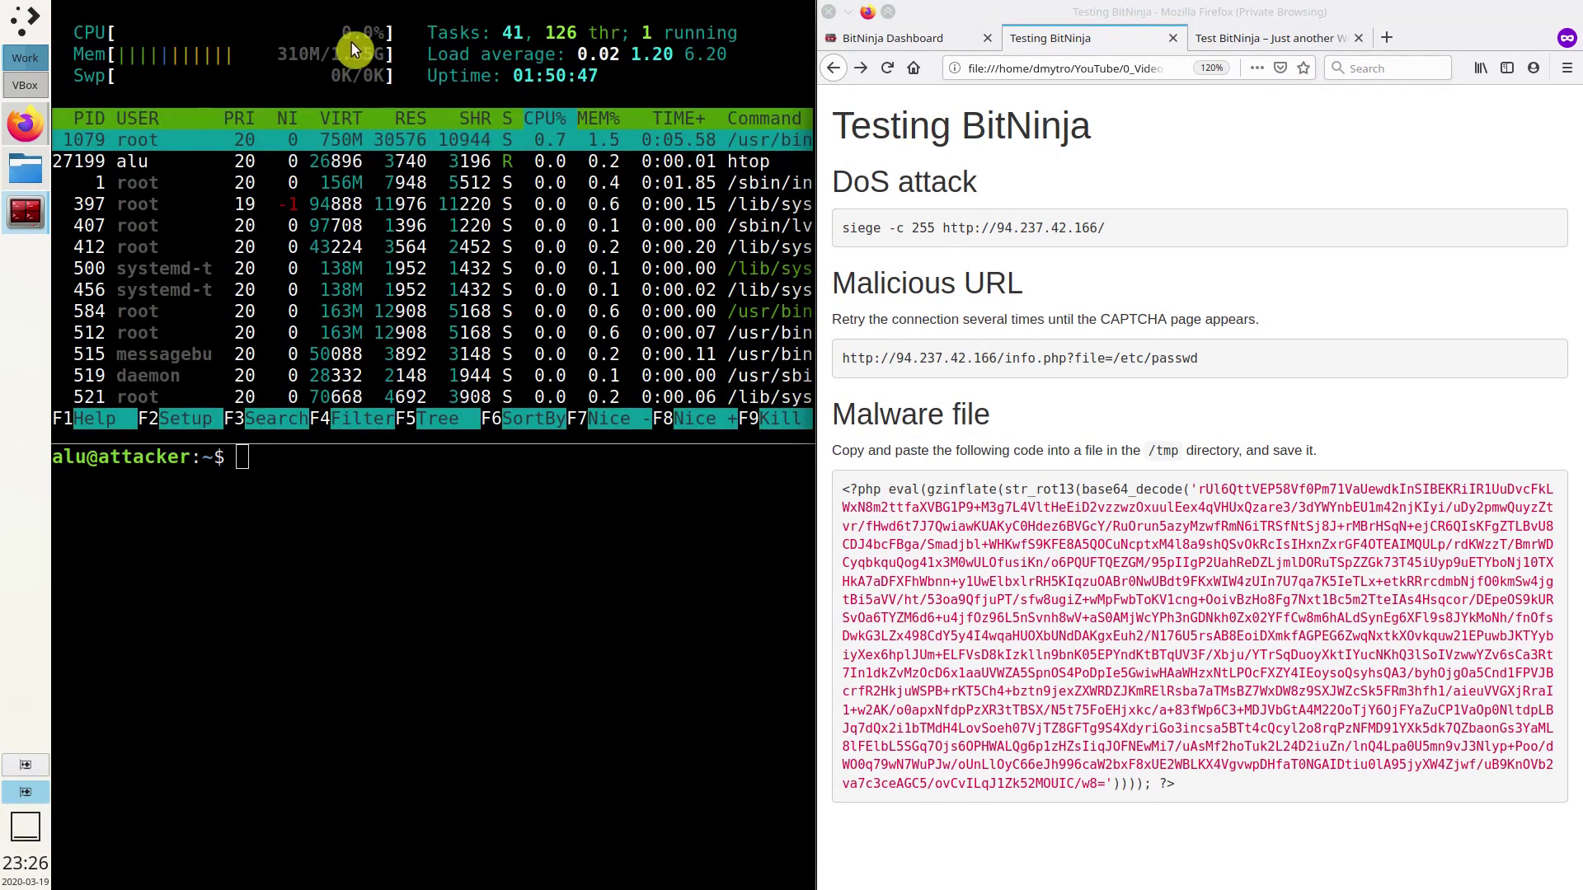
type("ping 94.237.42.166")
key("Return")
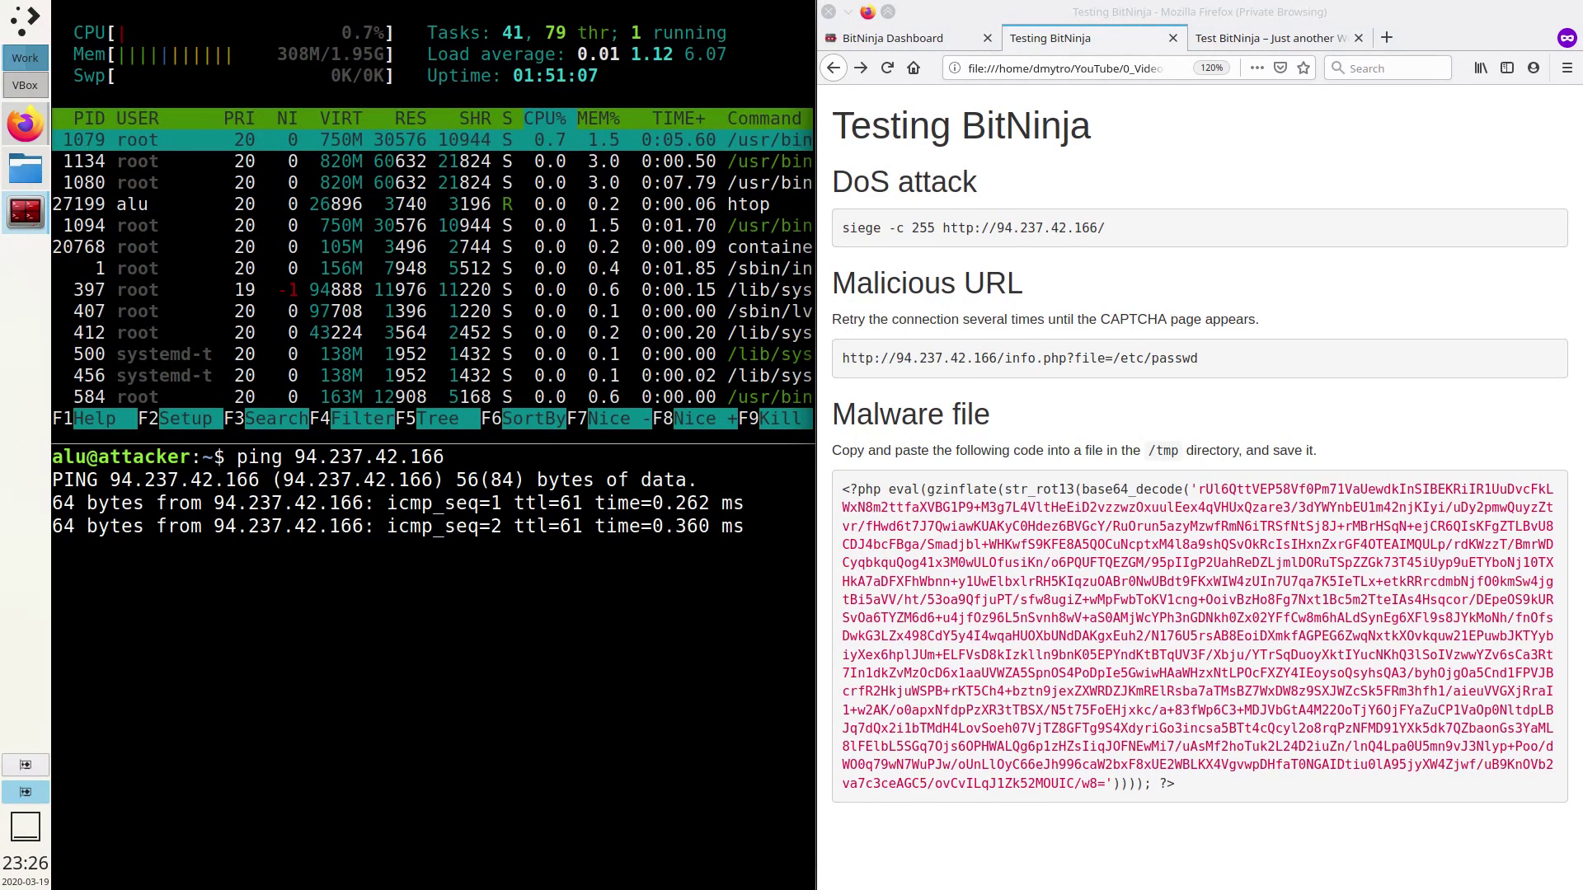
key("ctrl+c")
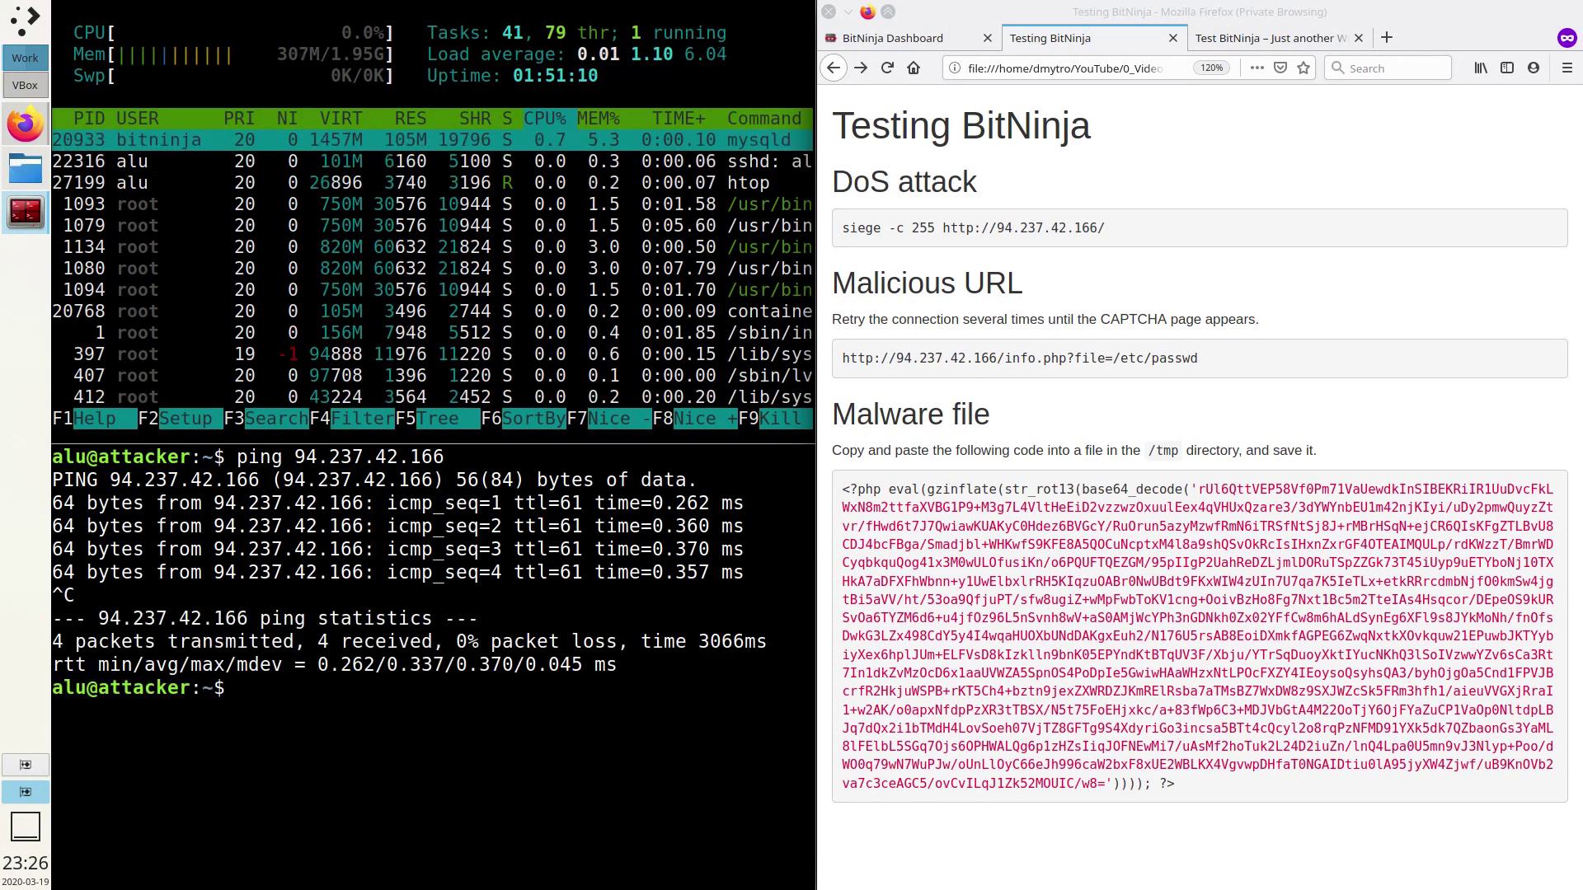
Step: Rerun the siege attack on the victim, stopping it at 3609 transactions with 100% availability
triple_click(918, 235)
left_click(533, 757)
middle_click(533, 756)
key("Return")
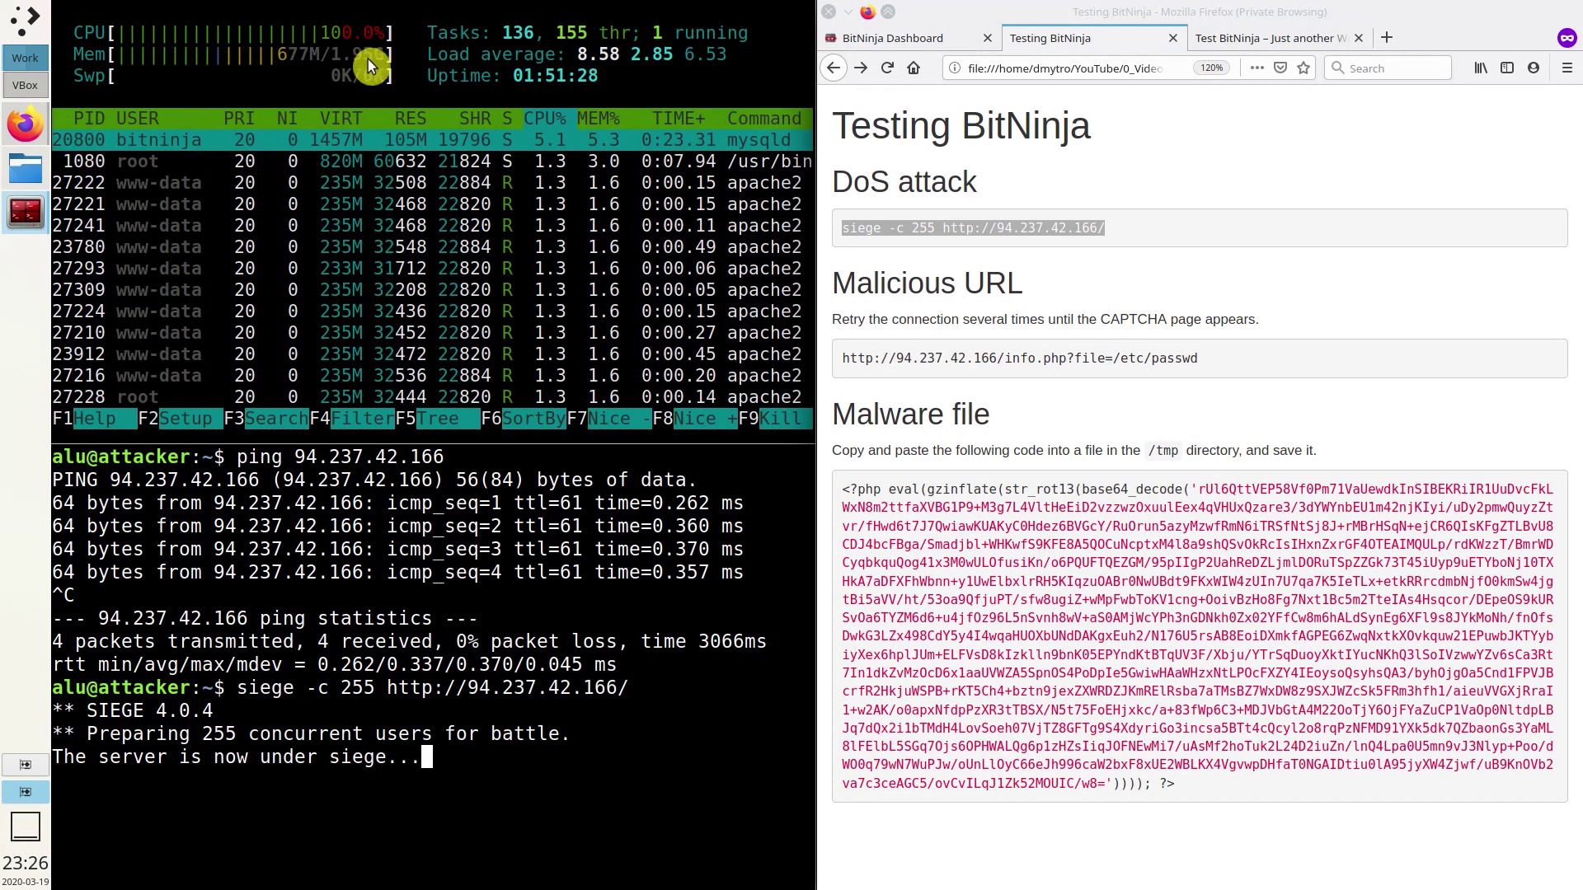
key("ctrl+c")
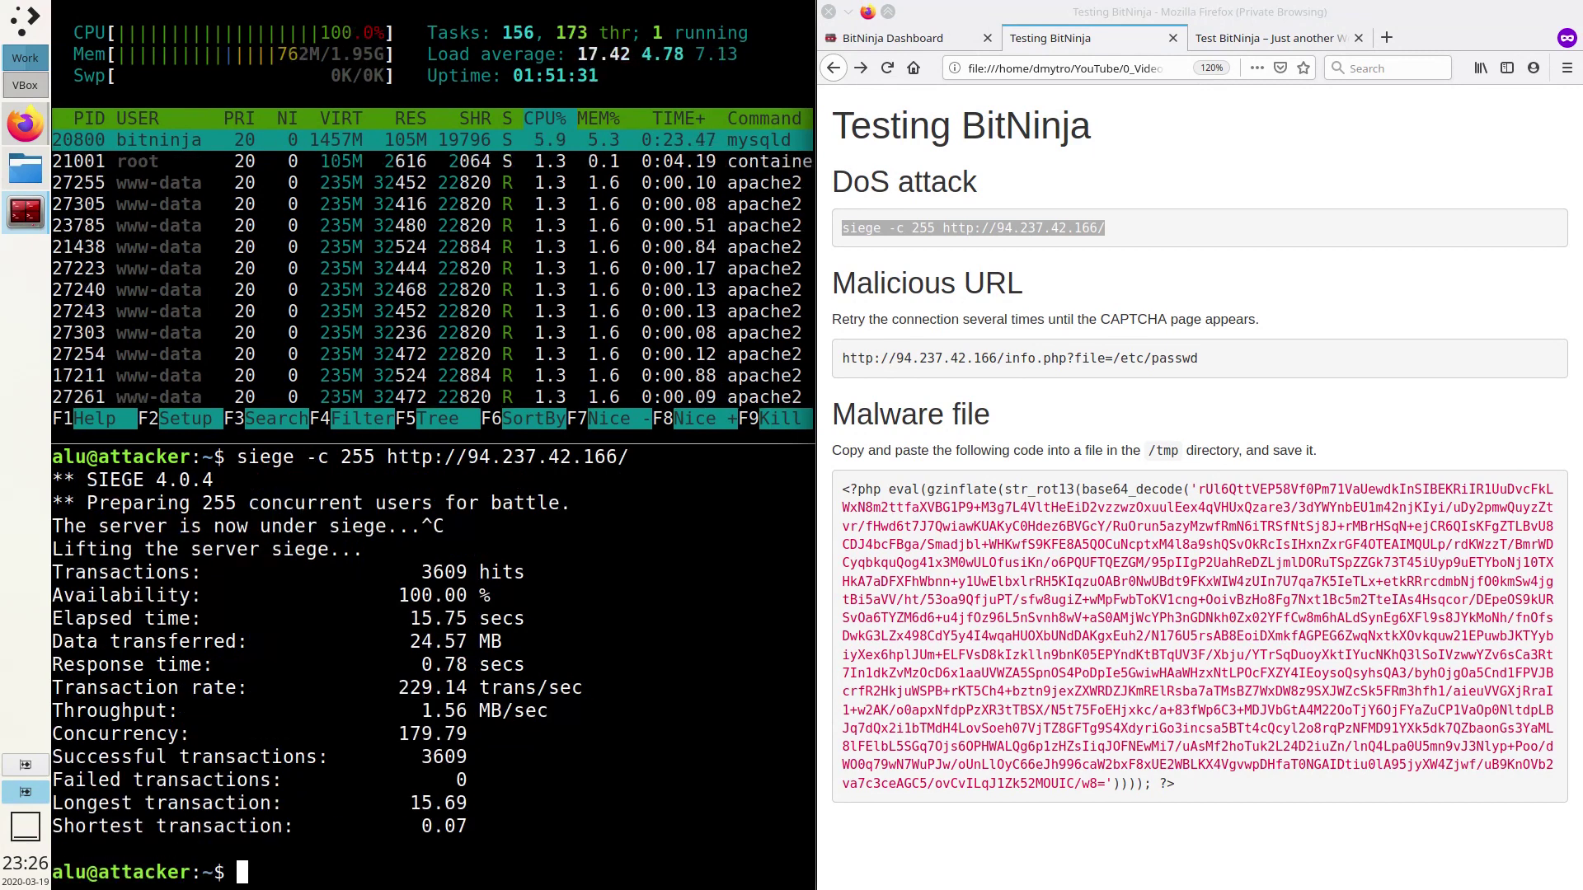
Step: Ping 94.237.42.166 and confirm the replies arrive with no packet loss
key("Up")
key("Up")
key("Return")
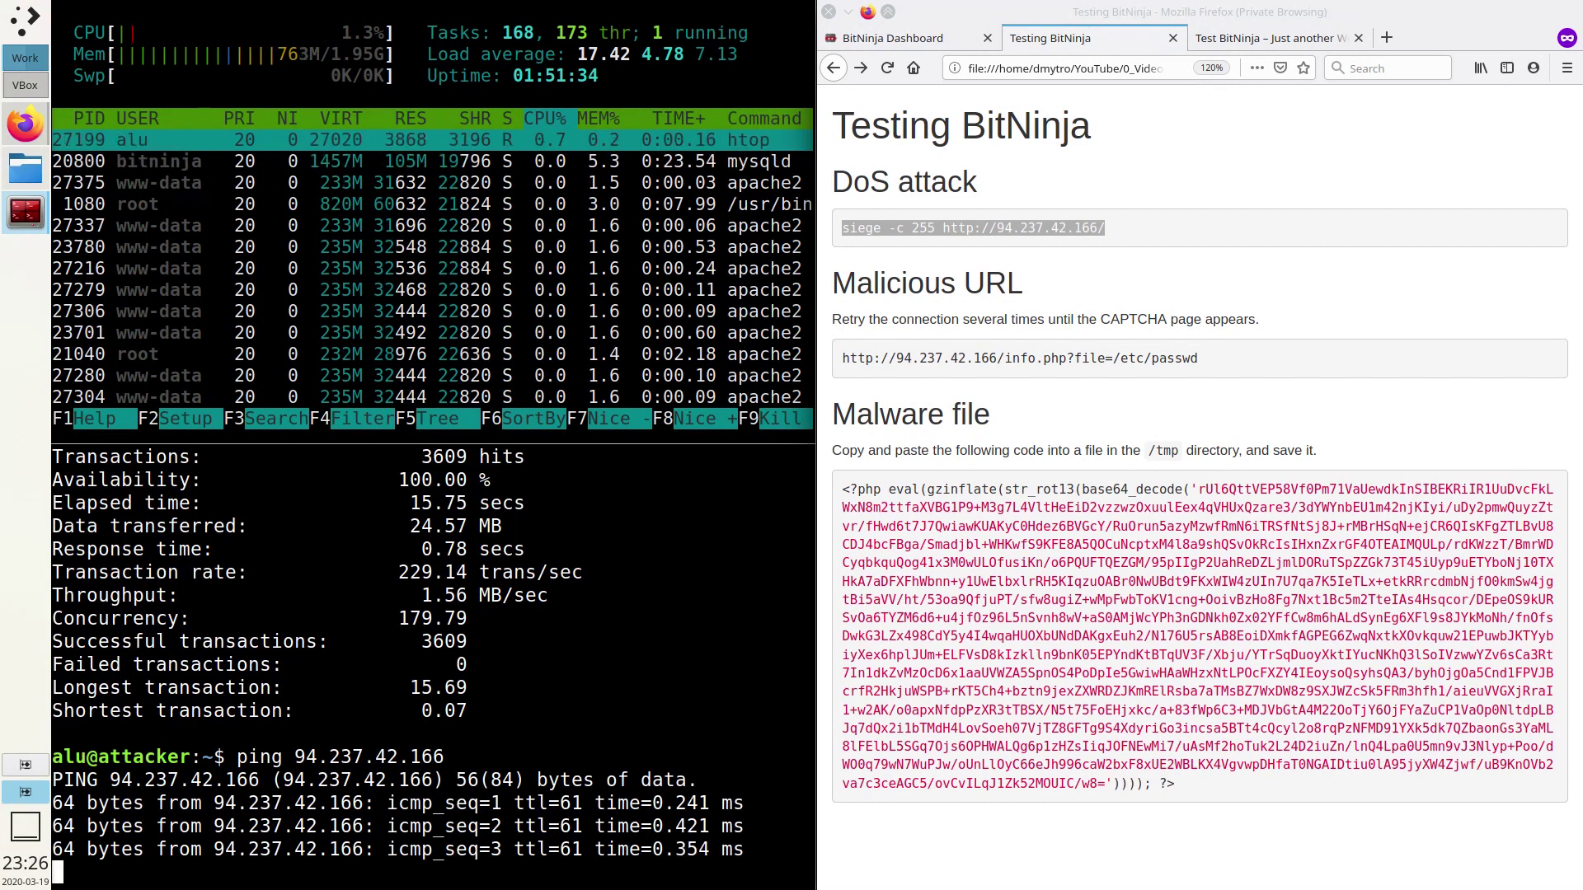
key("ctrl+c")
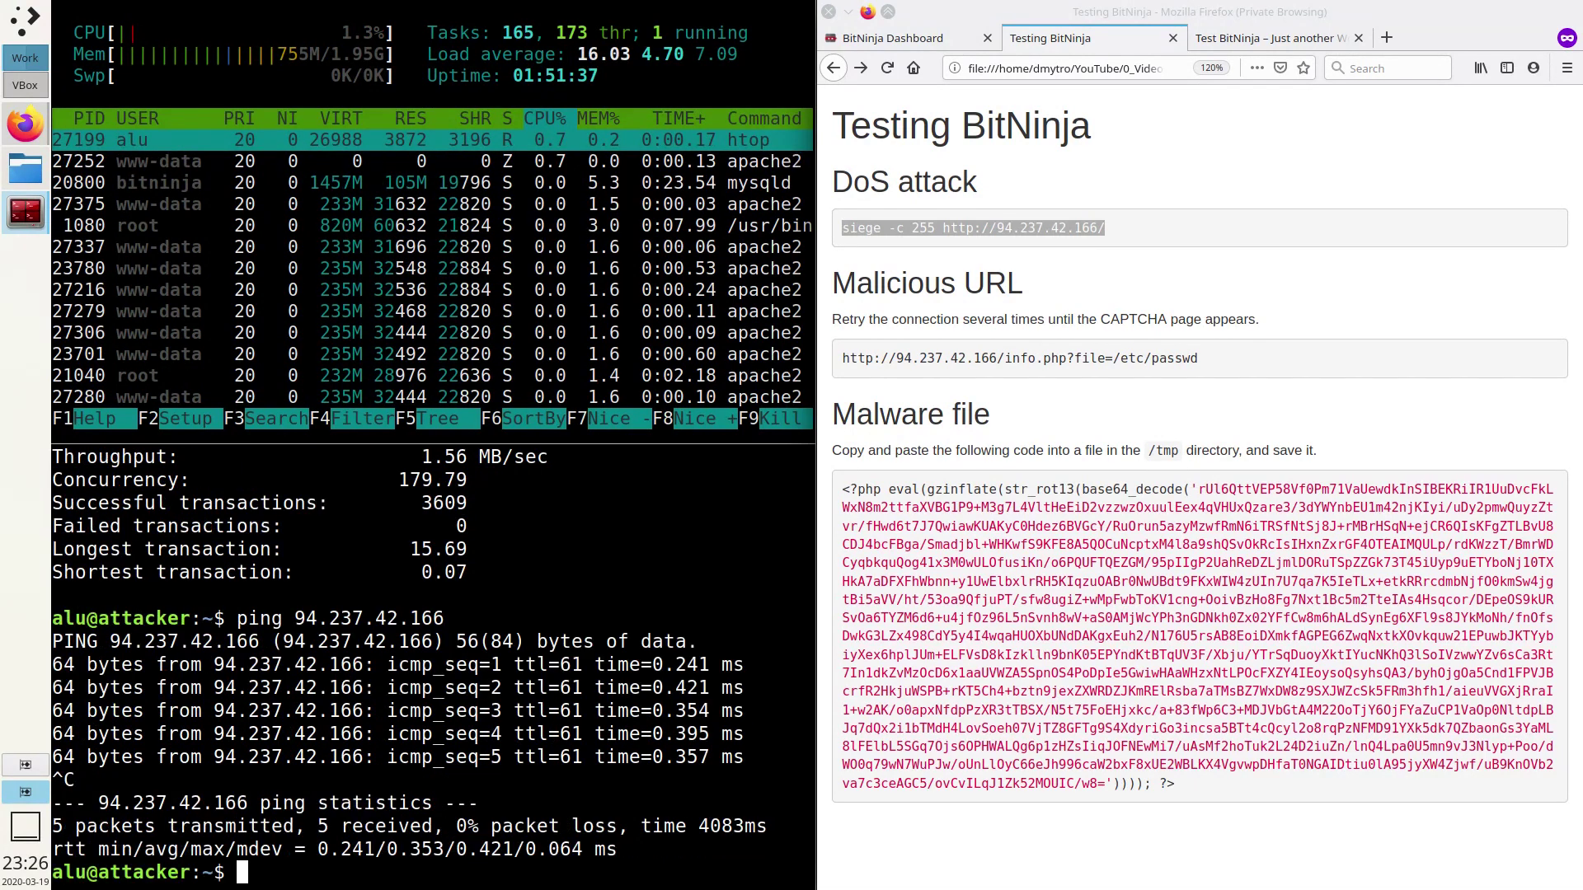
Step: Load the malicious info.php passwd URL in a new tab, getting only 'Page Not Found' on each reload
triple_click(1001, 358)
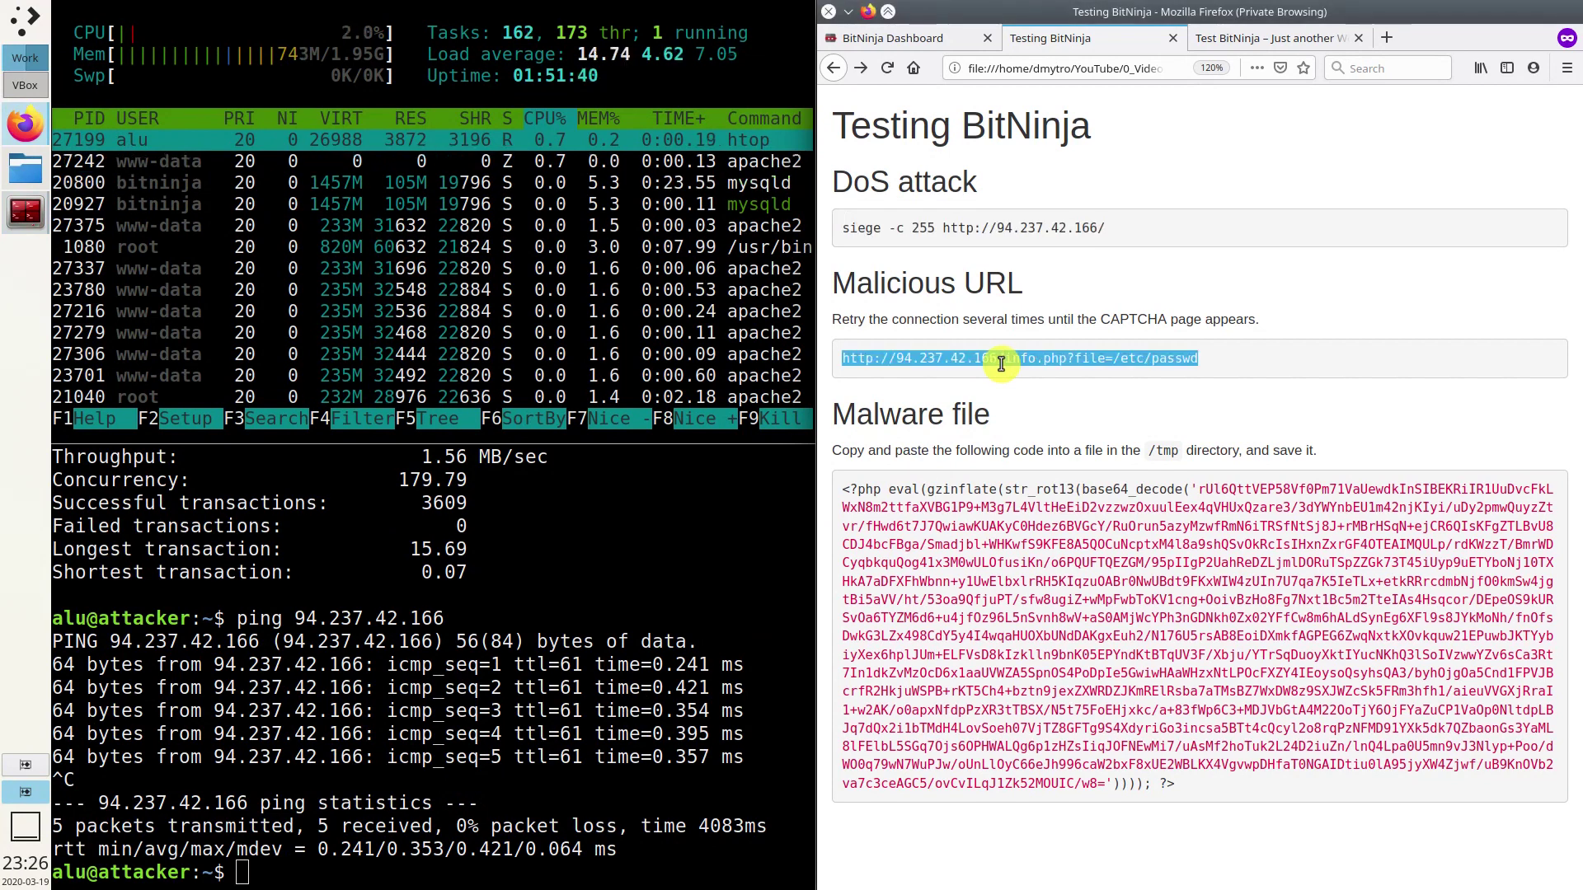
left_click(1386, 38)
key("ctrl+v")
key("Return")
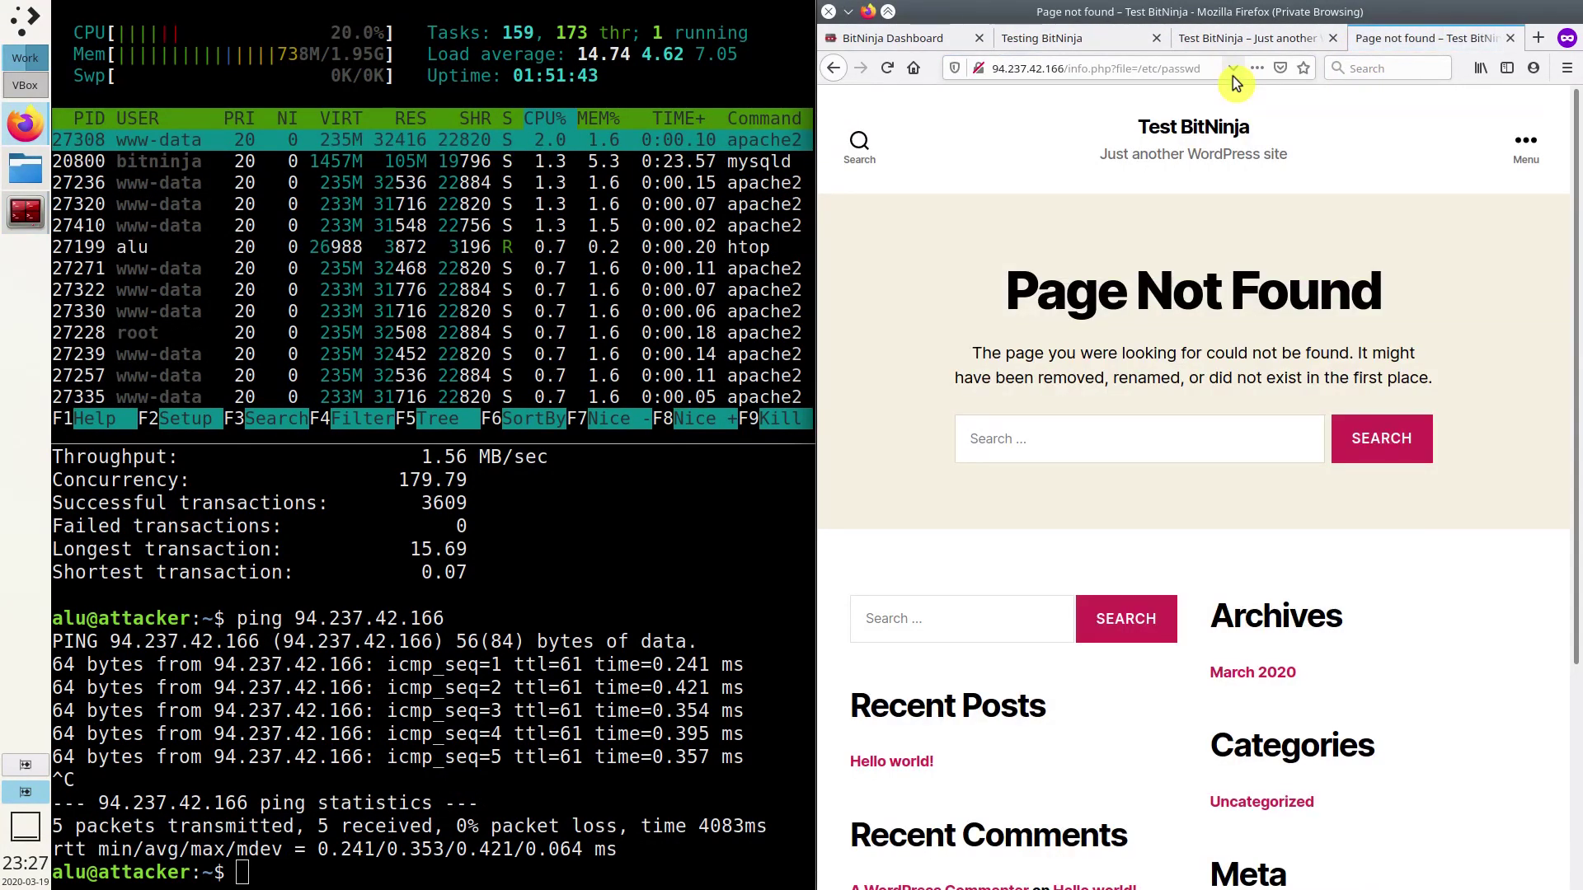
left_click(890, 75)
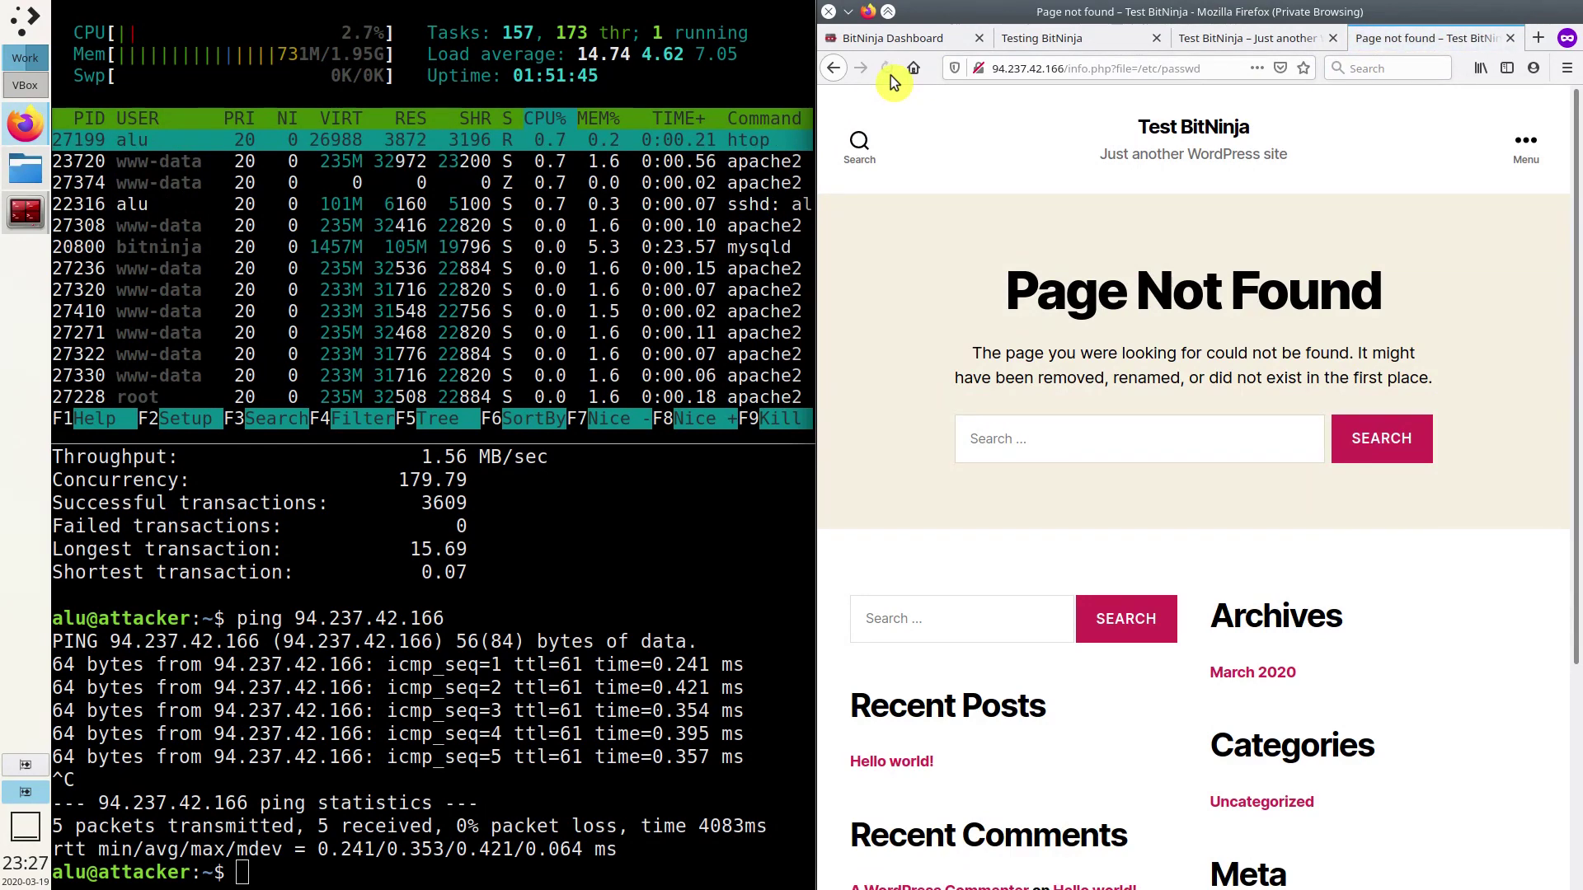
left_click(891, 74)
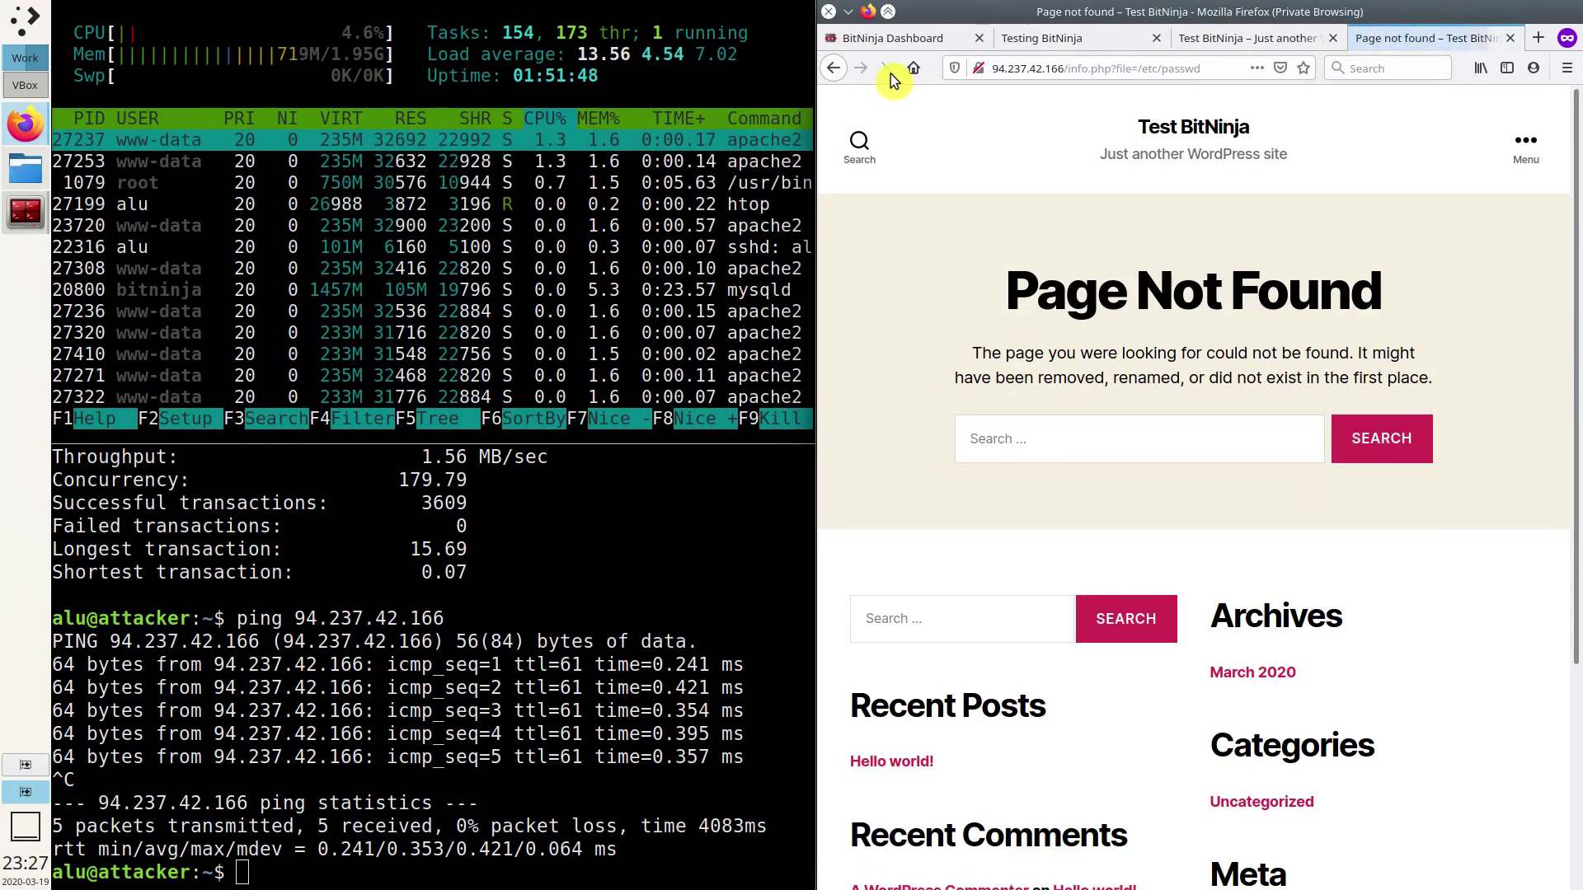
Step: Check that the WordPress home page and Uncategorized category still load, then return to Testing BitNinja
key("ctrl+Page_Up")
left_click(893, 72)
left_click(1198, 270)
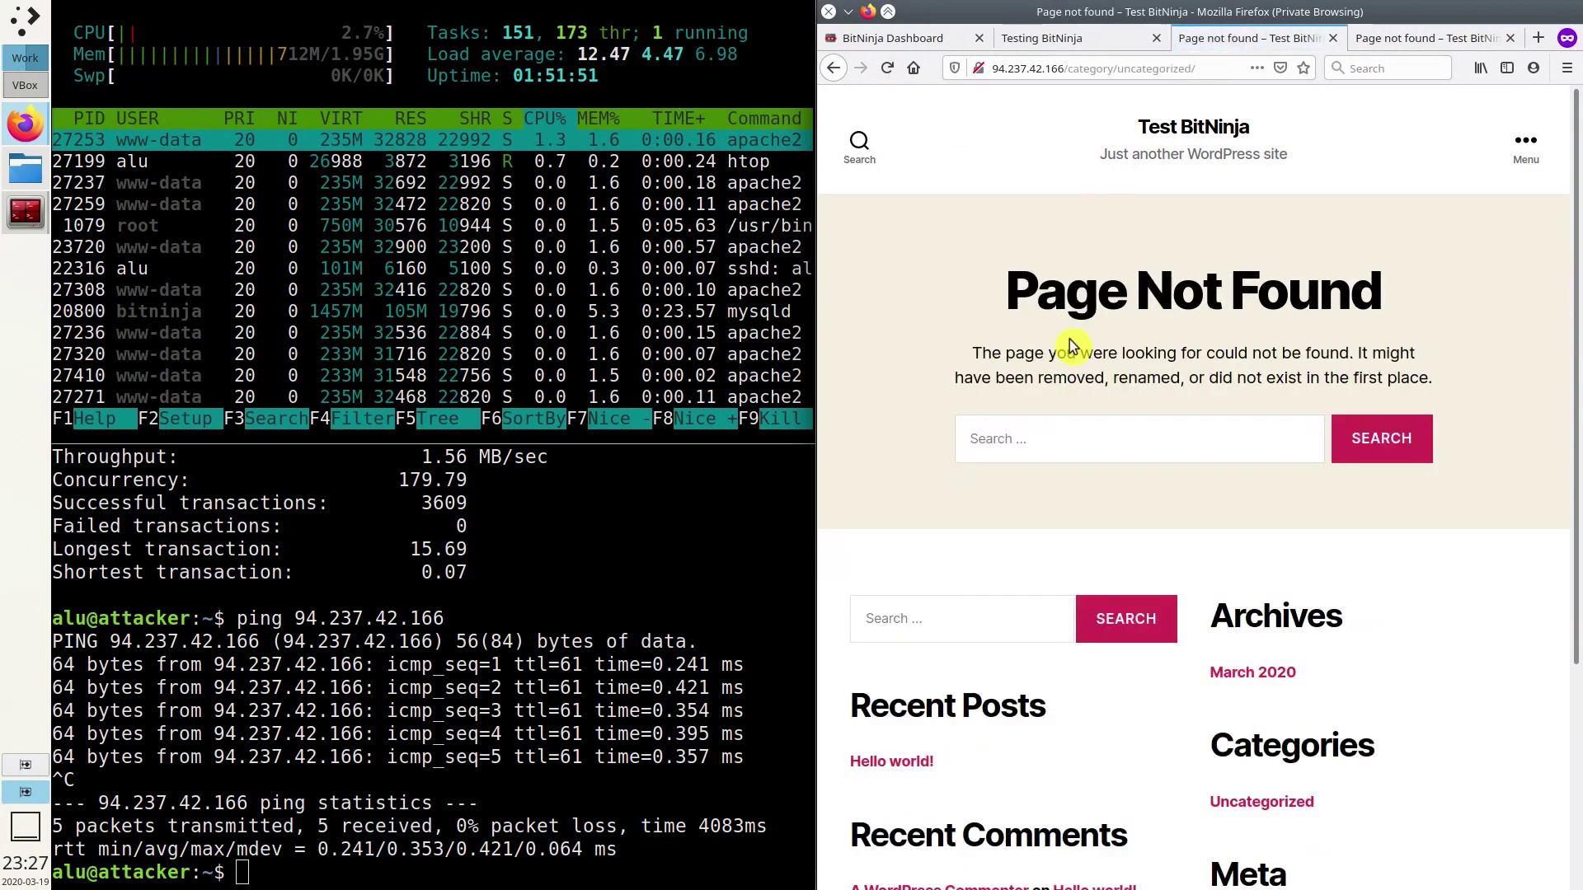
left_click(833, 68)
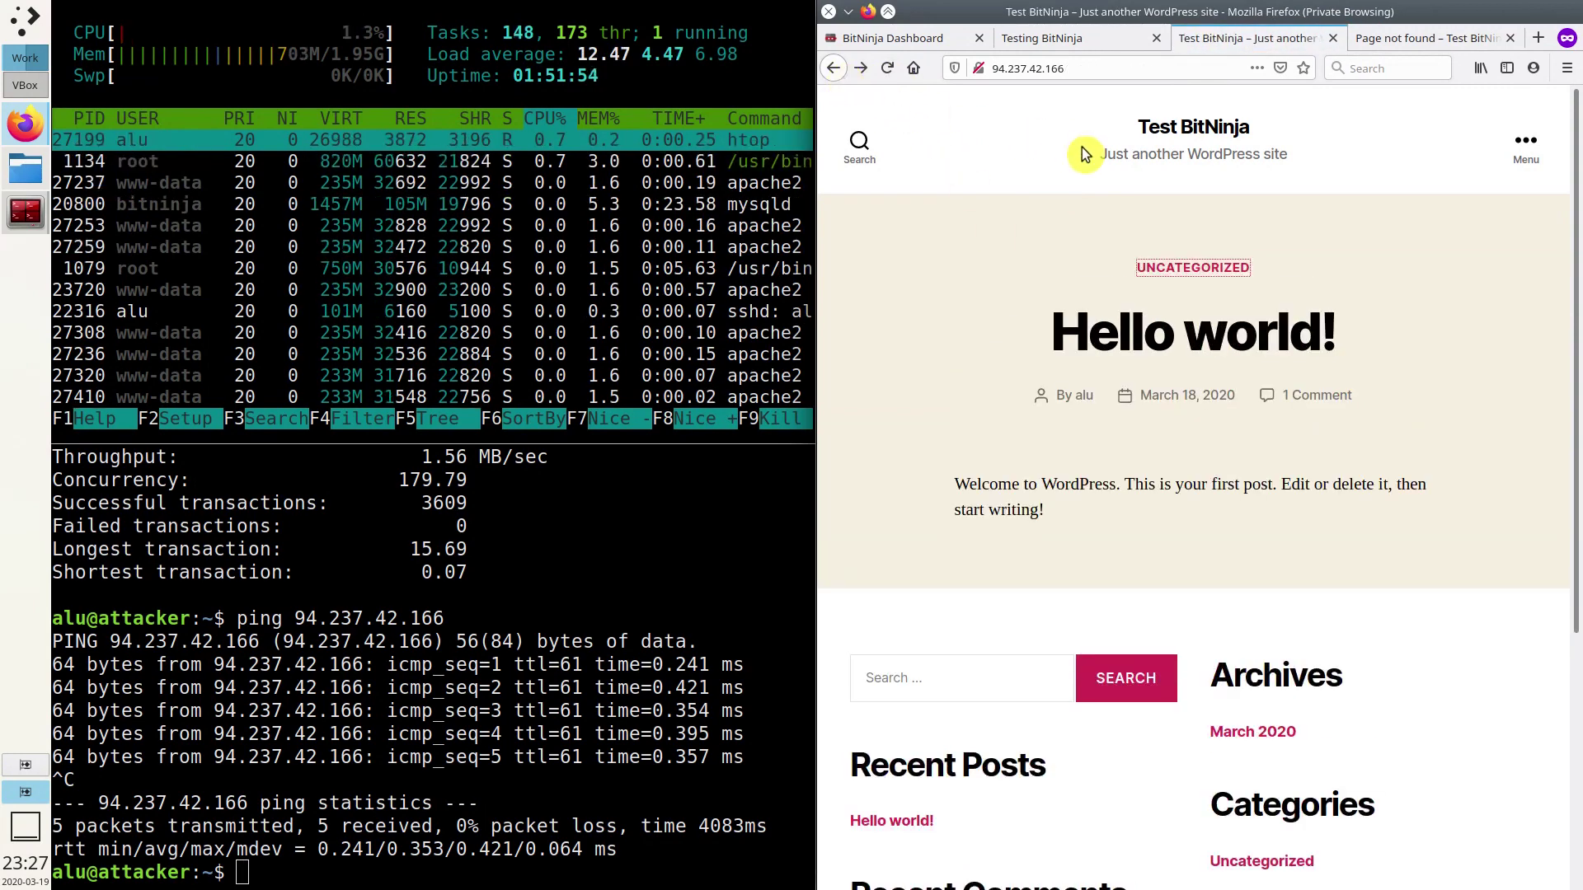
left_click(1064, 37)
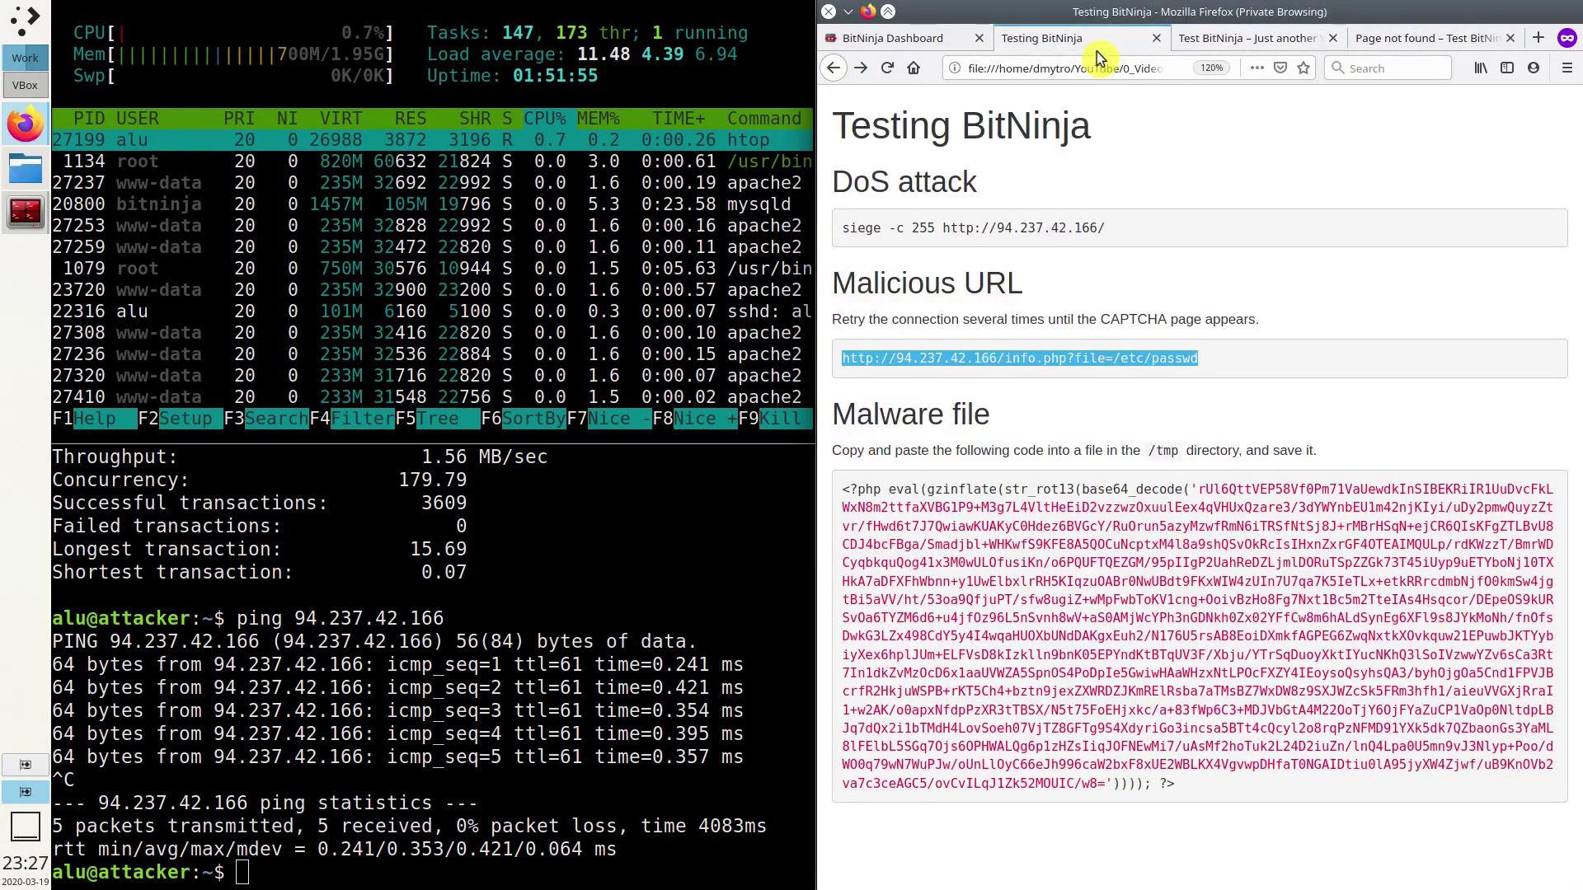
Step: Copy the PHP malware snippet and save it with nano as /tmp/malware.test
triple_click(991, 566)
right_click(992, 566)
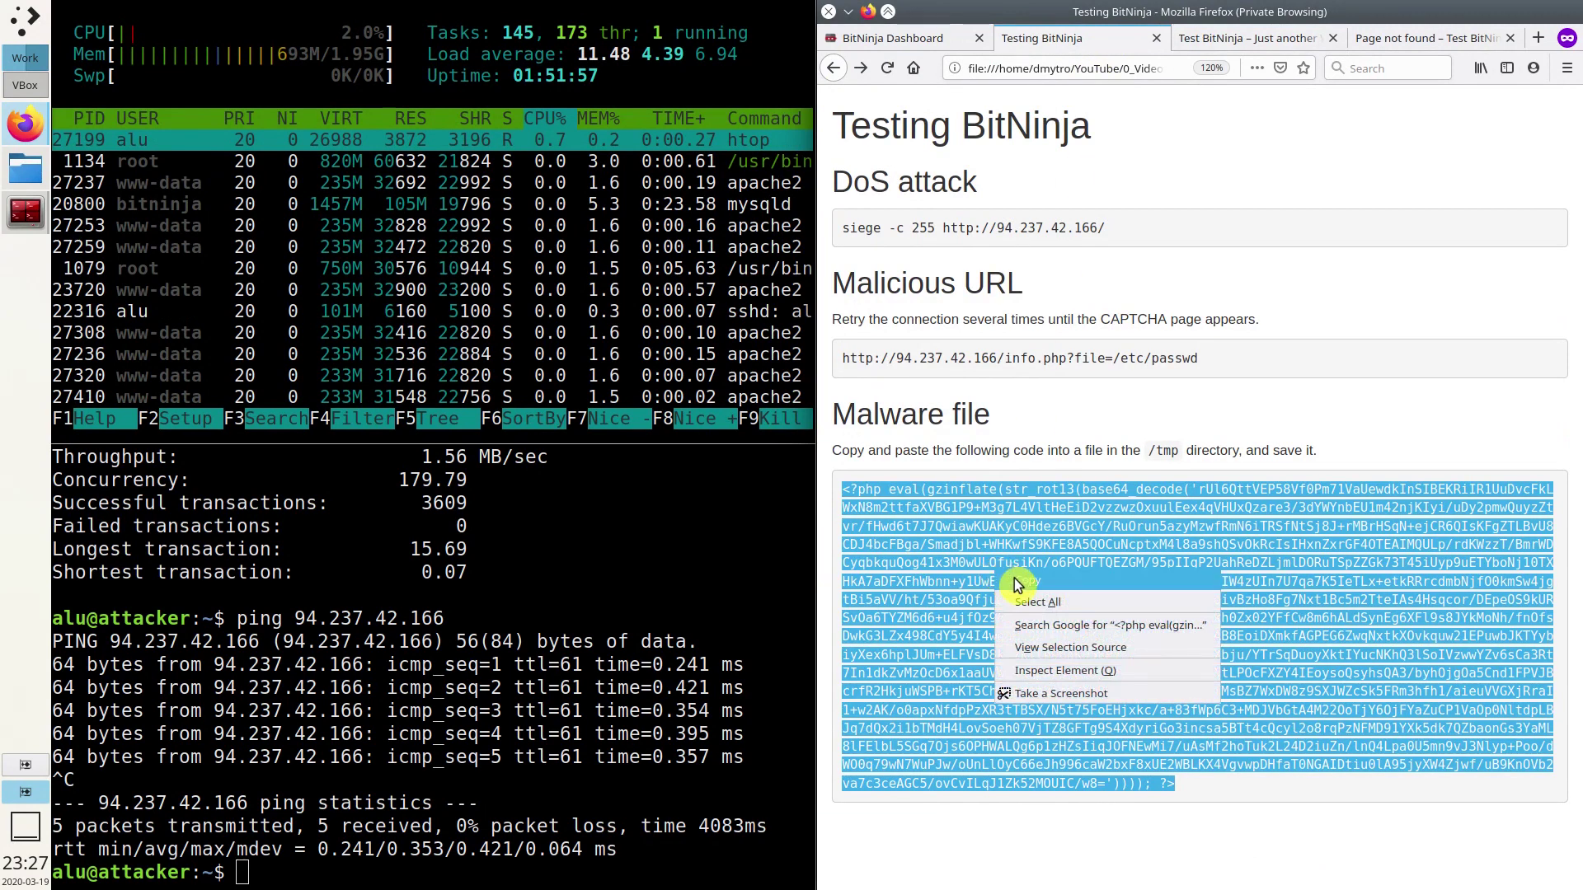
left_click(1019, 579)
left_click(663, 584)
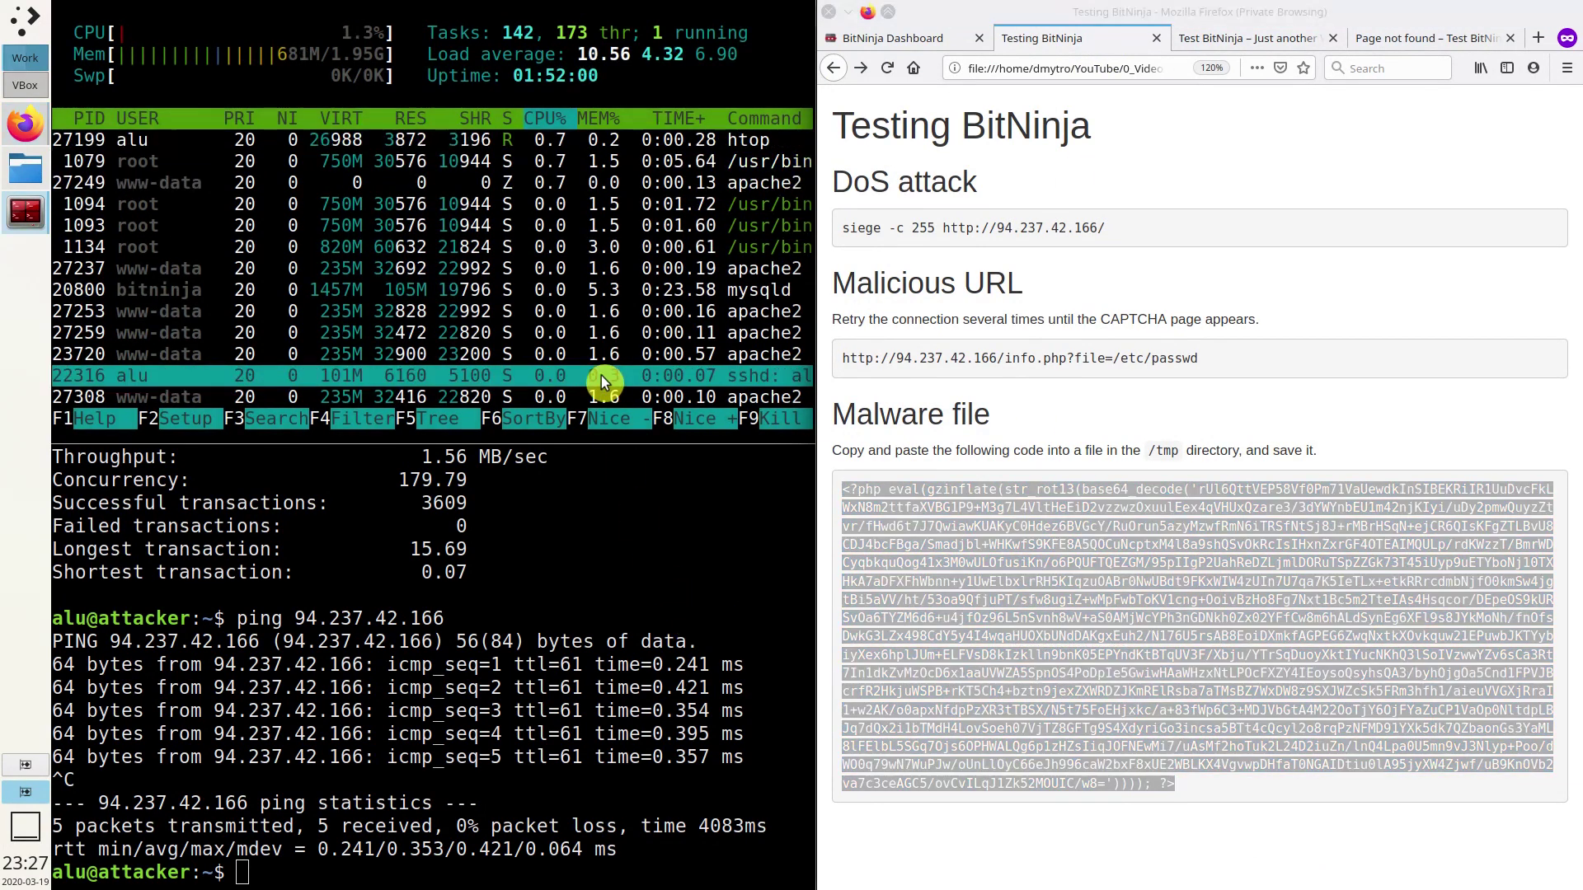
type("qsudo nano /tmp/malware.test")
key("Return")
key("ctrl+shift+v")
key("ctrl+o")
key("Return")
key("ctrl+x")
type("ls /tmp/malware.test")
Step: List /tmp/malware.test to confirm it exists, then clear both terminals
key("Return")
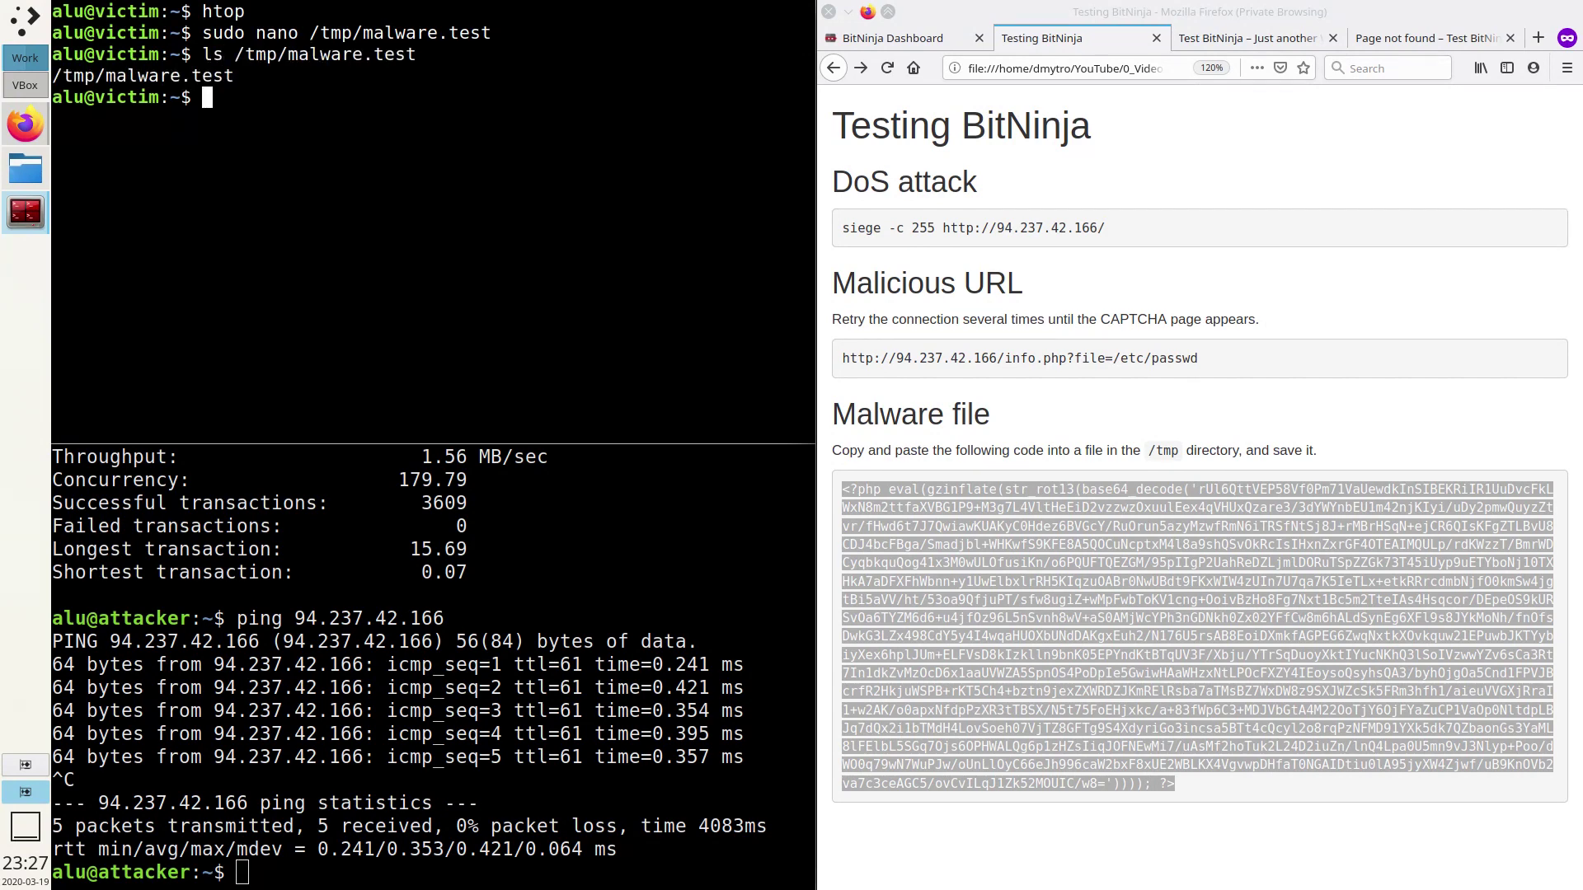
key("ctrl+l")
left_click(614, 581)
key("ctrl+l")
Step: Start the BitNinja service and confirm its status shows active (running)
left_click(1280, 431)
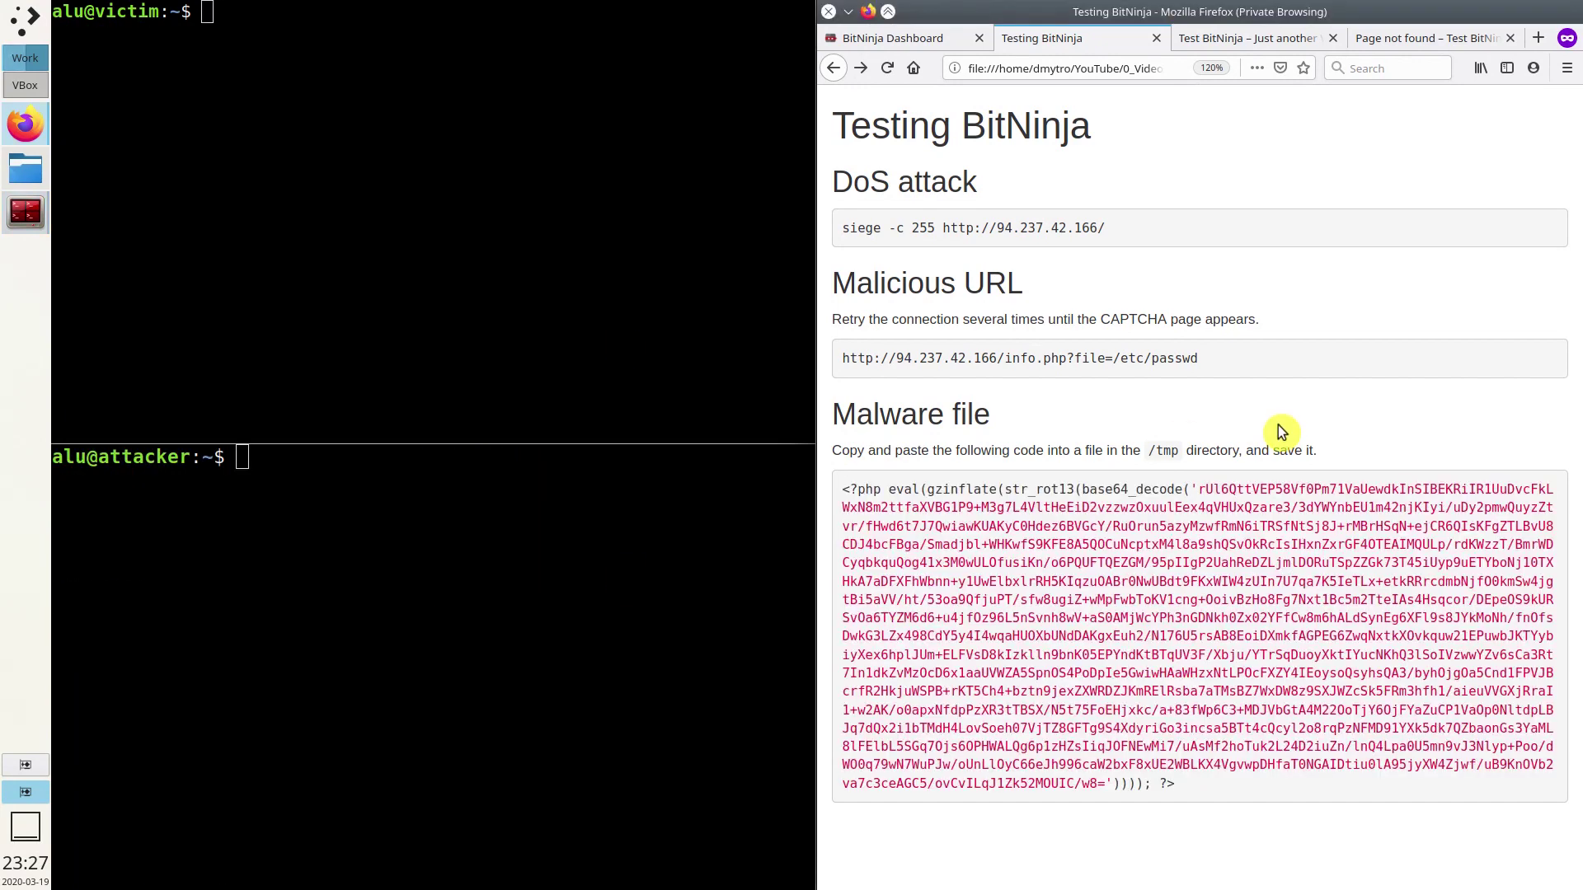
left_click(655, 272)
type("sudo service bitninja start")
key("Return")
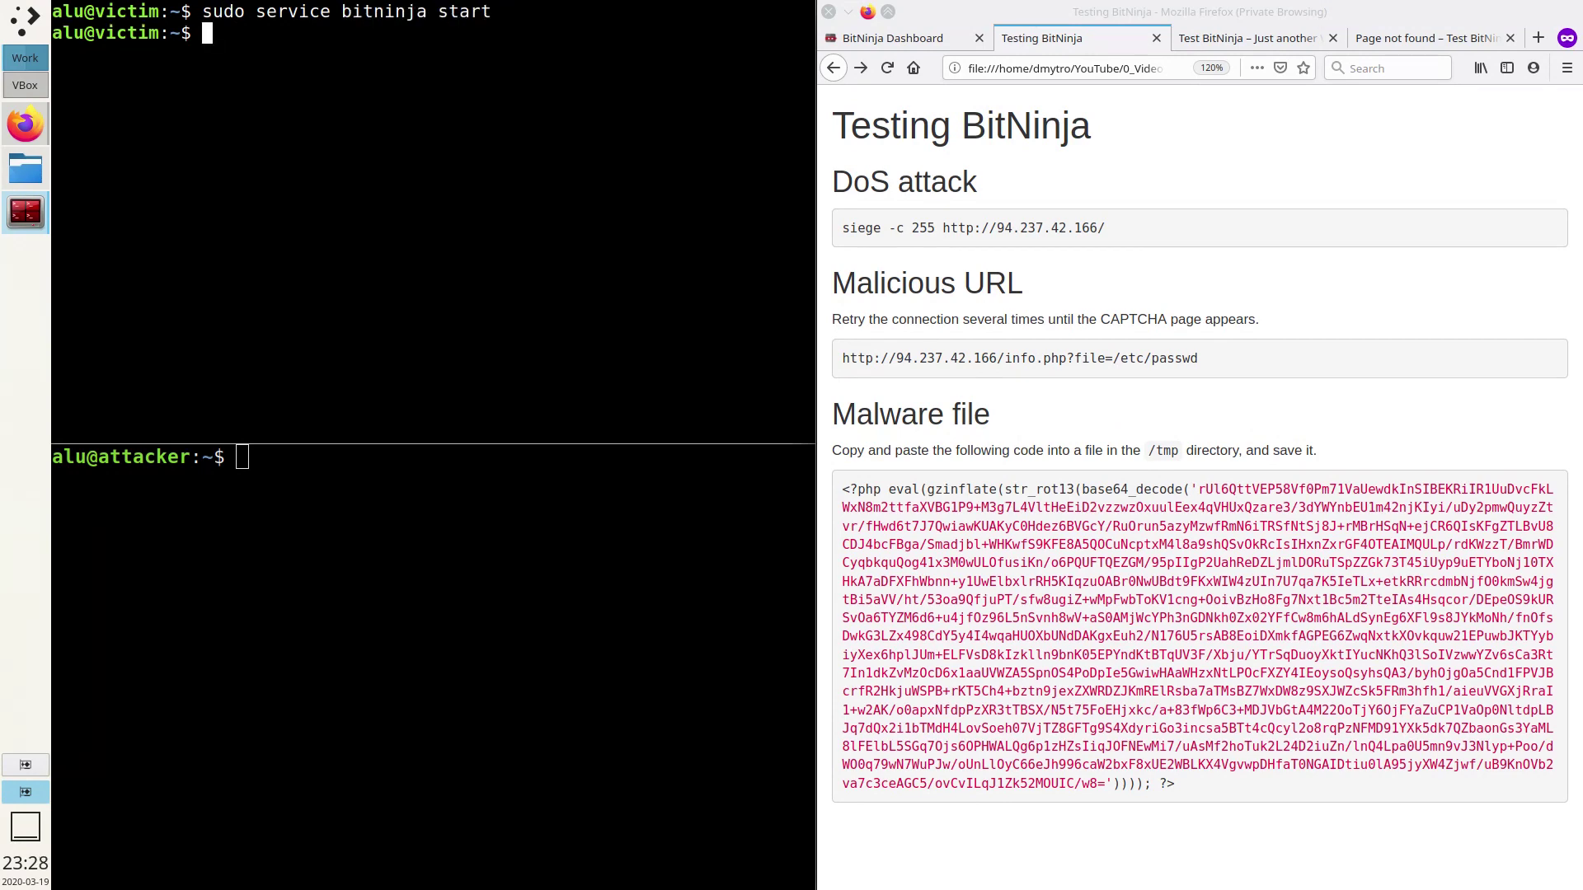
key("Up")
key("BackSpace")
key("BackSpace")
type("tus")
key("Return")
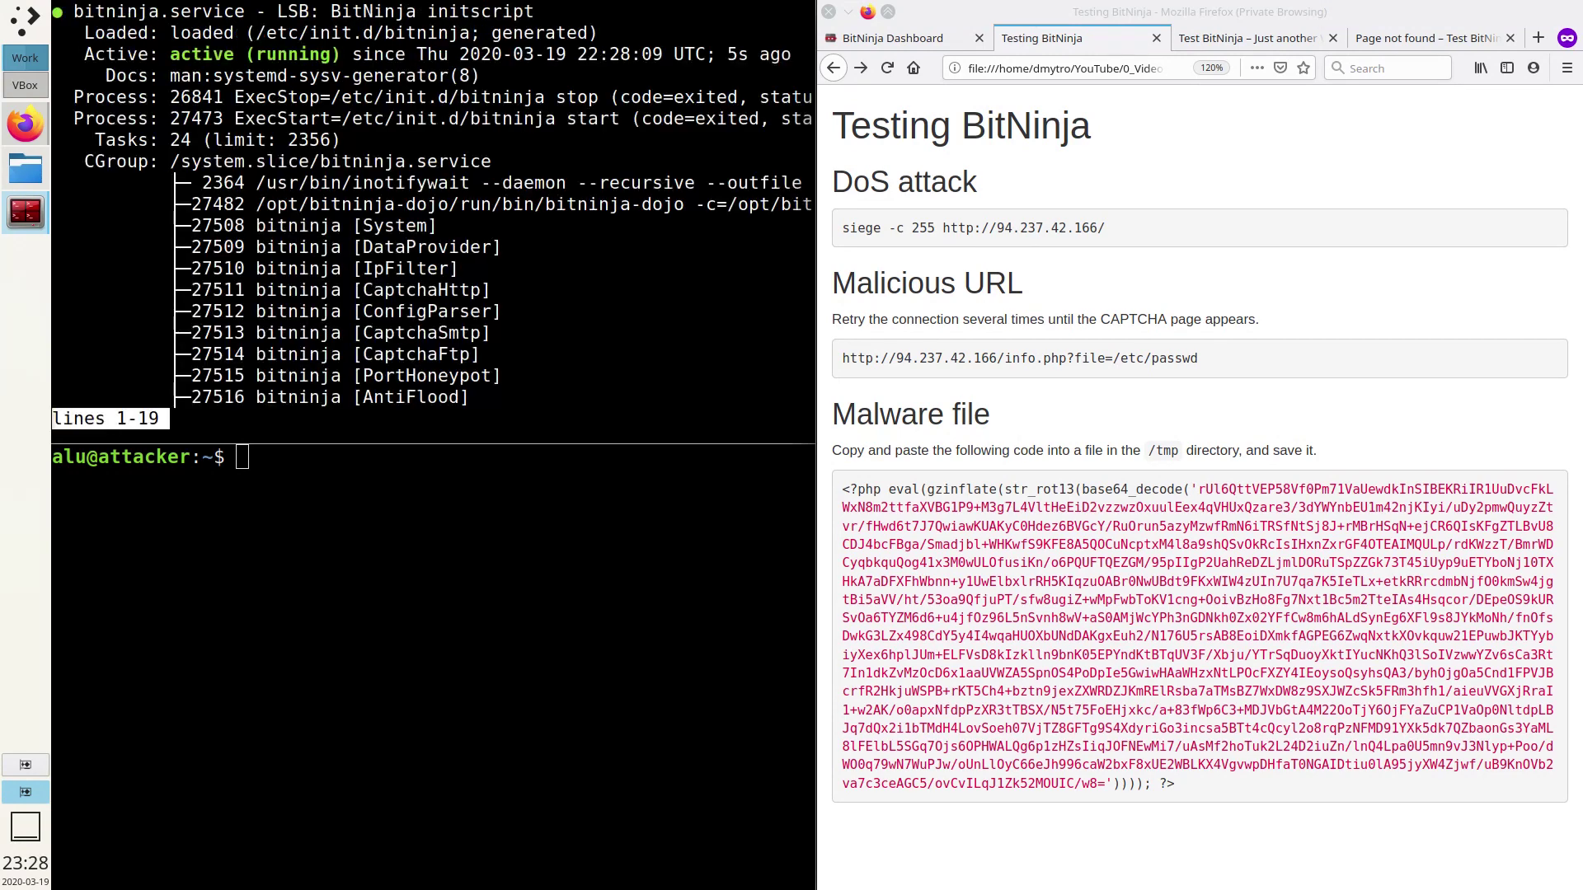
left_click_drag(172, 54, 325, 56)
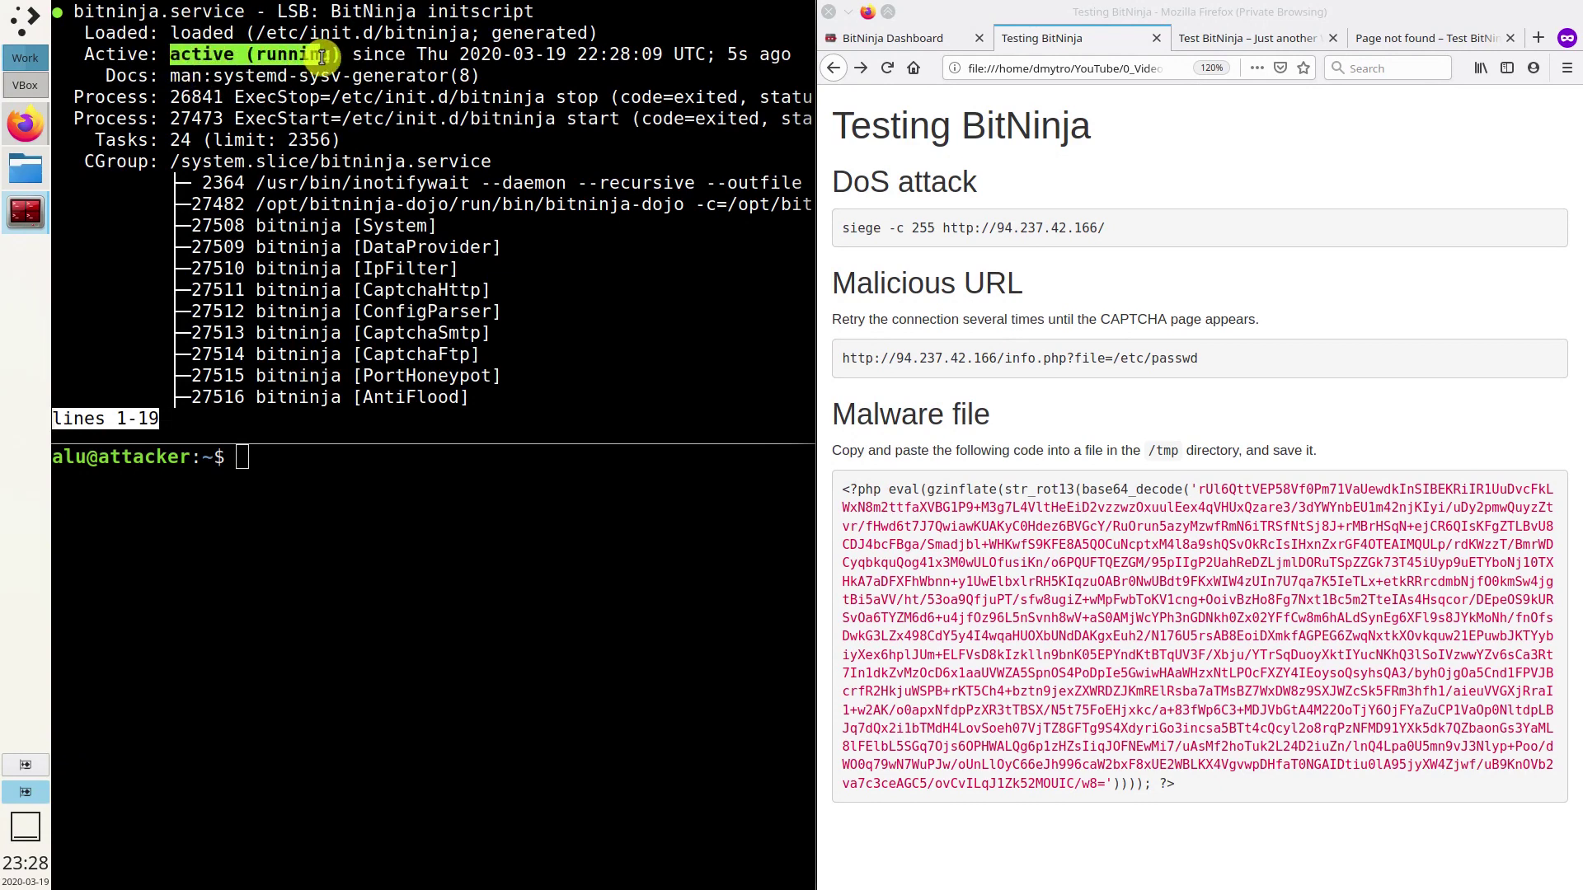
left_click(503, 237)
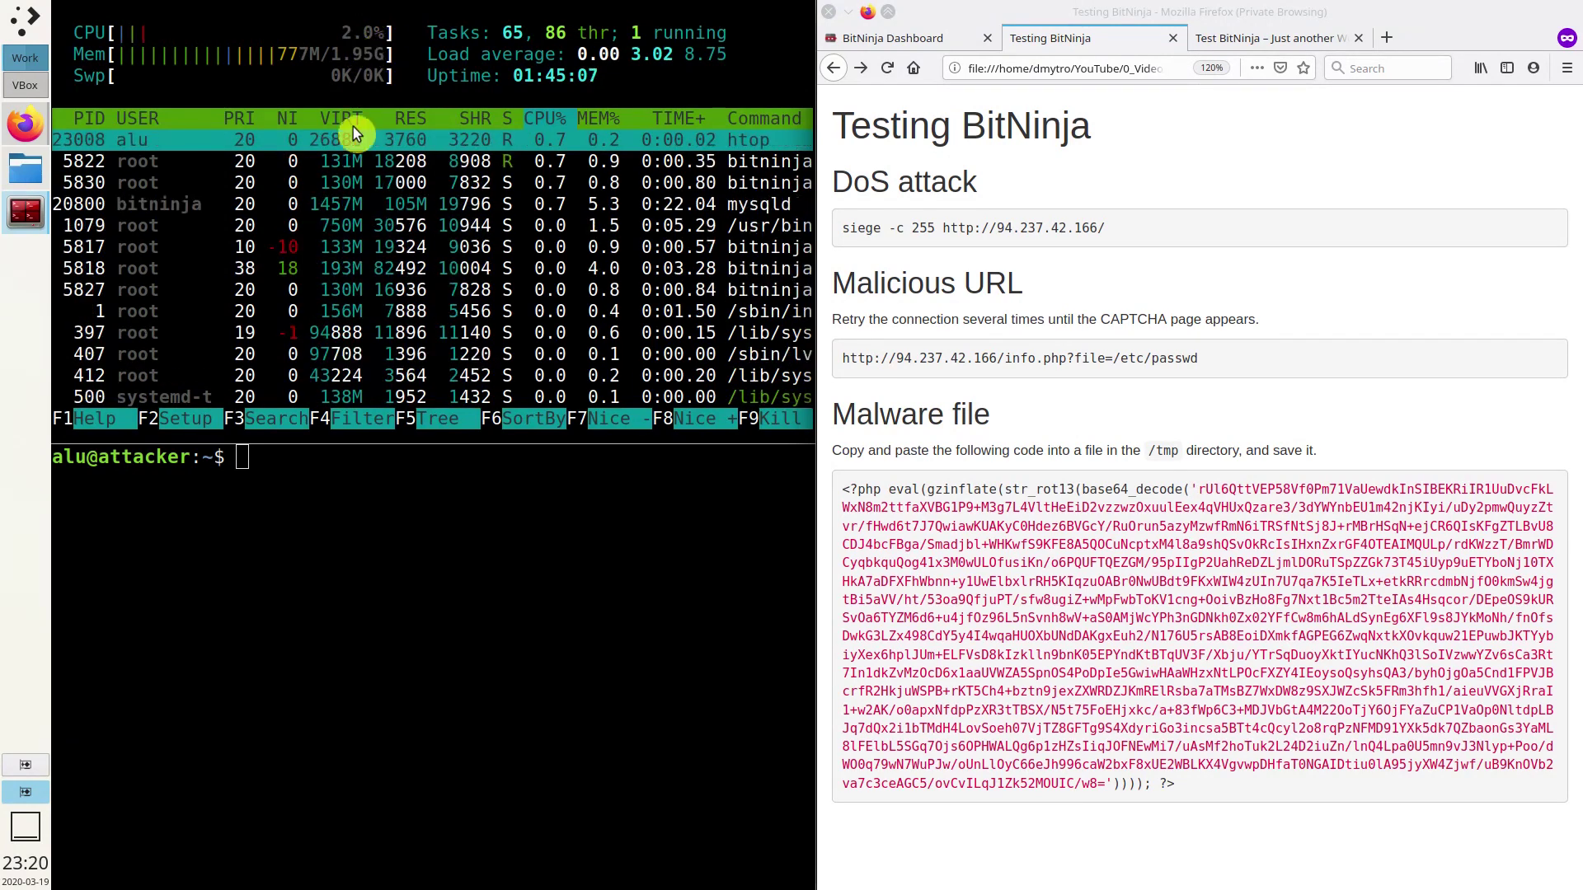
Step: Ping the victim server, then clear the attacker terminal
left_click(369, 524)
type("ping 94.237.42.166")
key("Return")
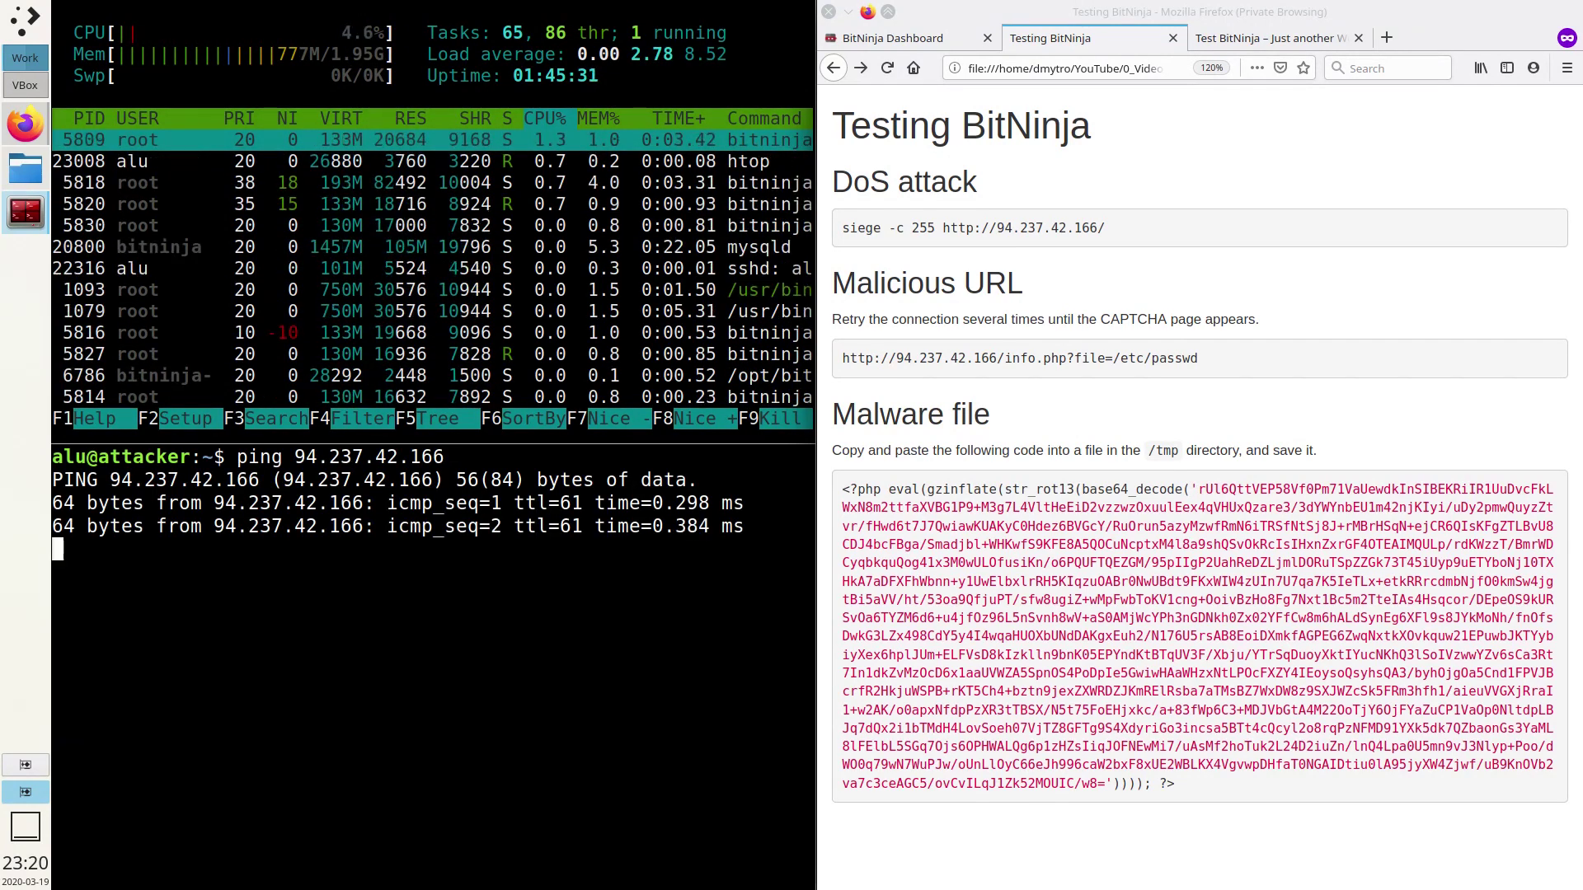
key("ctrl+c")
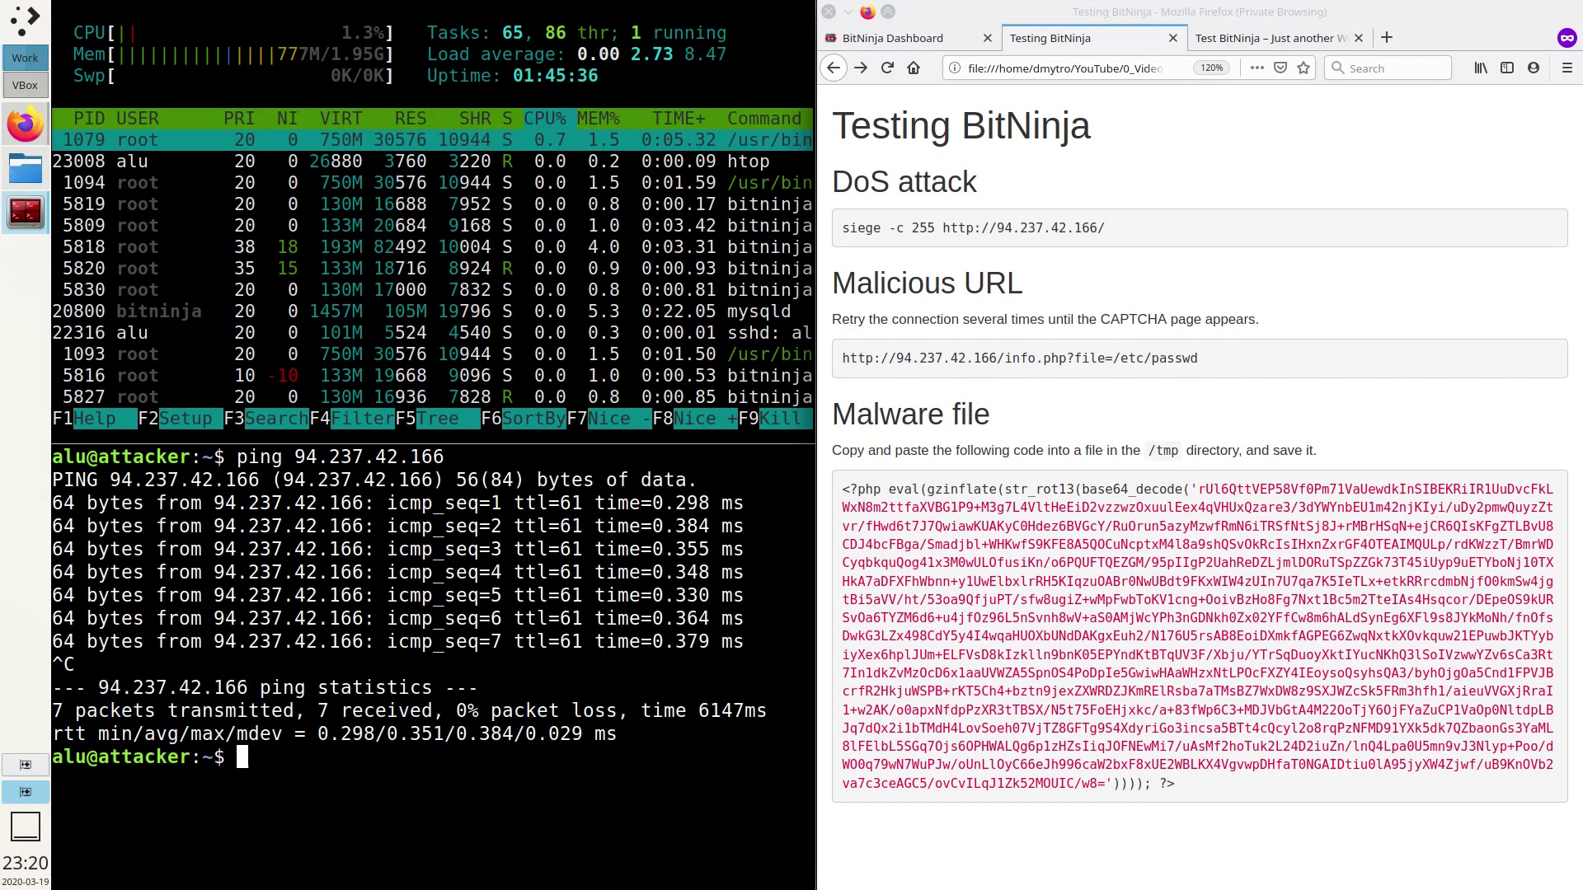
key("ctrl+l")
Step: Copy the siege command from the test page and rerun it, stopping at 1831 transactions
left_click_drag(842, 227, 1107, 229)
right_click(1107, 228)
left_click(1126, 243)
left_click(656, 556)
key("ctrl+shift+v")
key("Return")
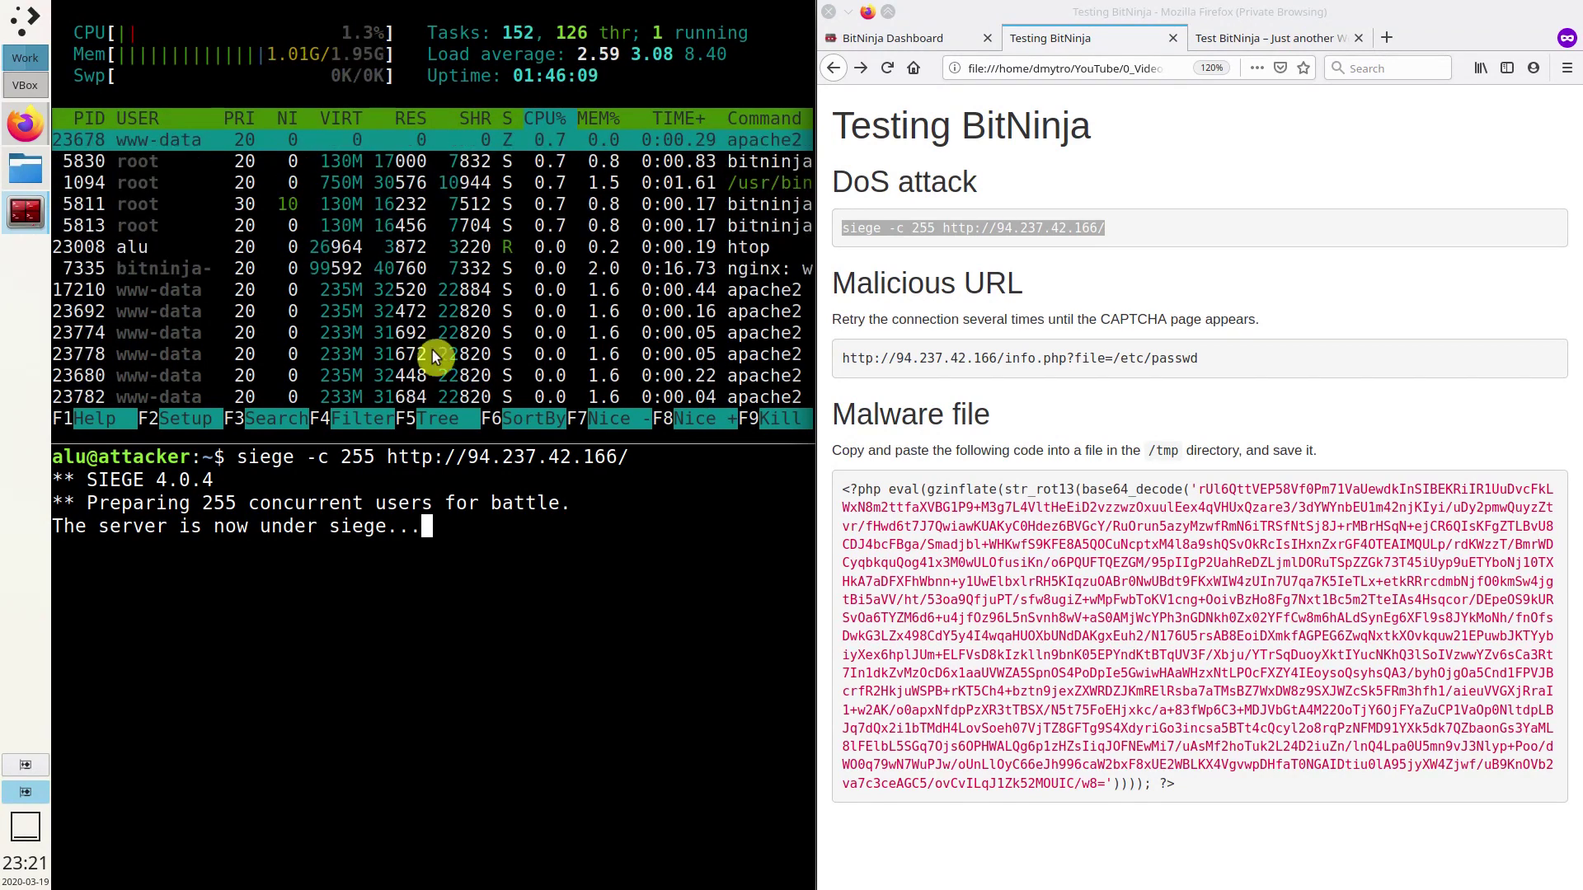
key("ctrl+c")
type("ping 94.237.42.166")
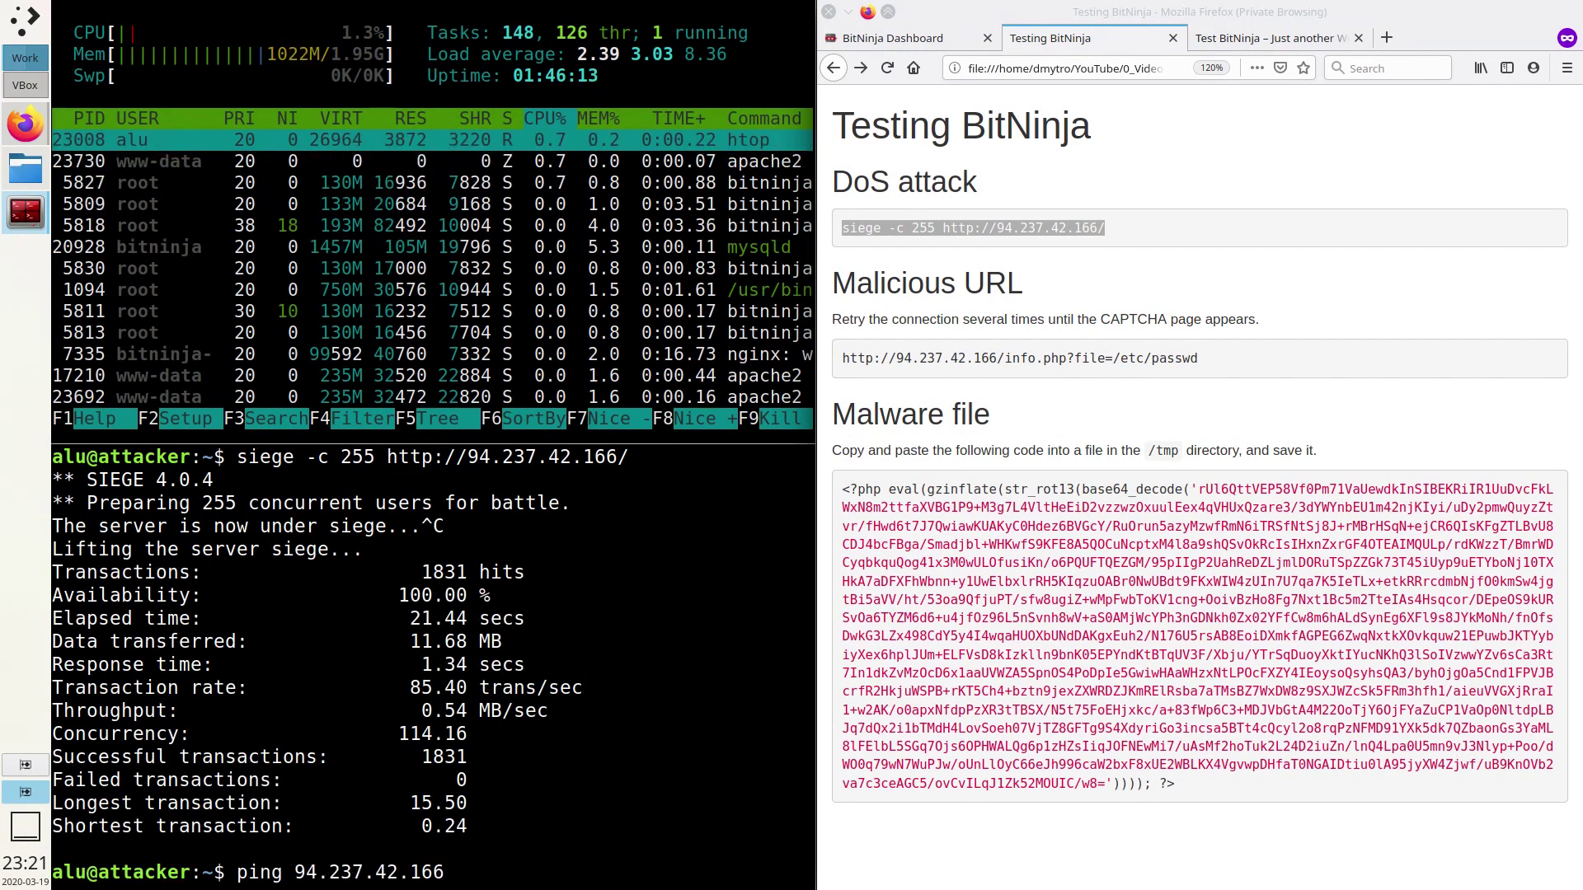
Step: Ping the server again, with all 14 packets lost
key("Return")
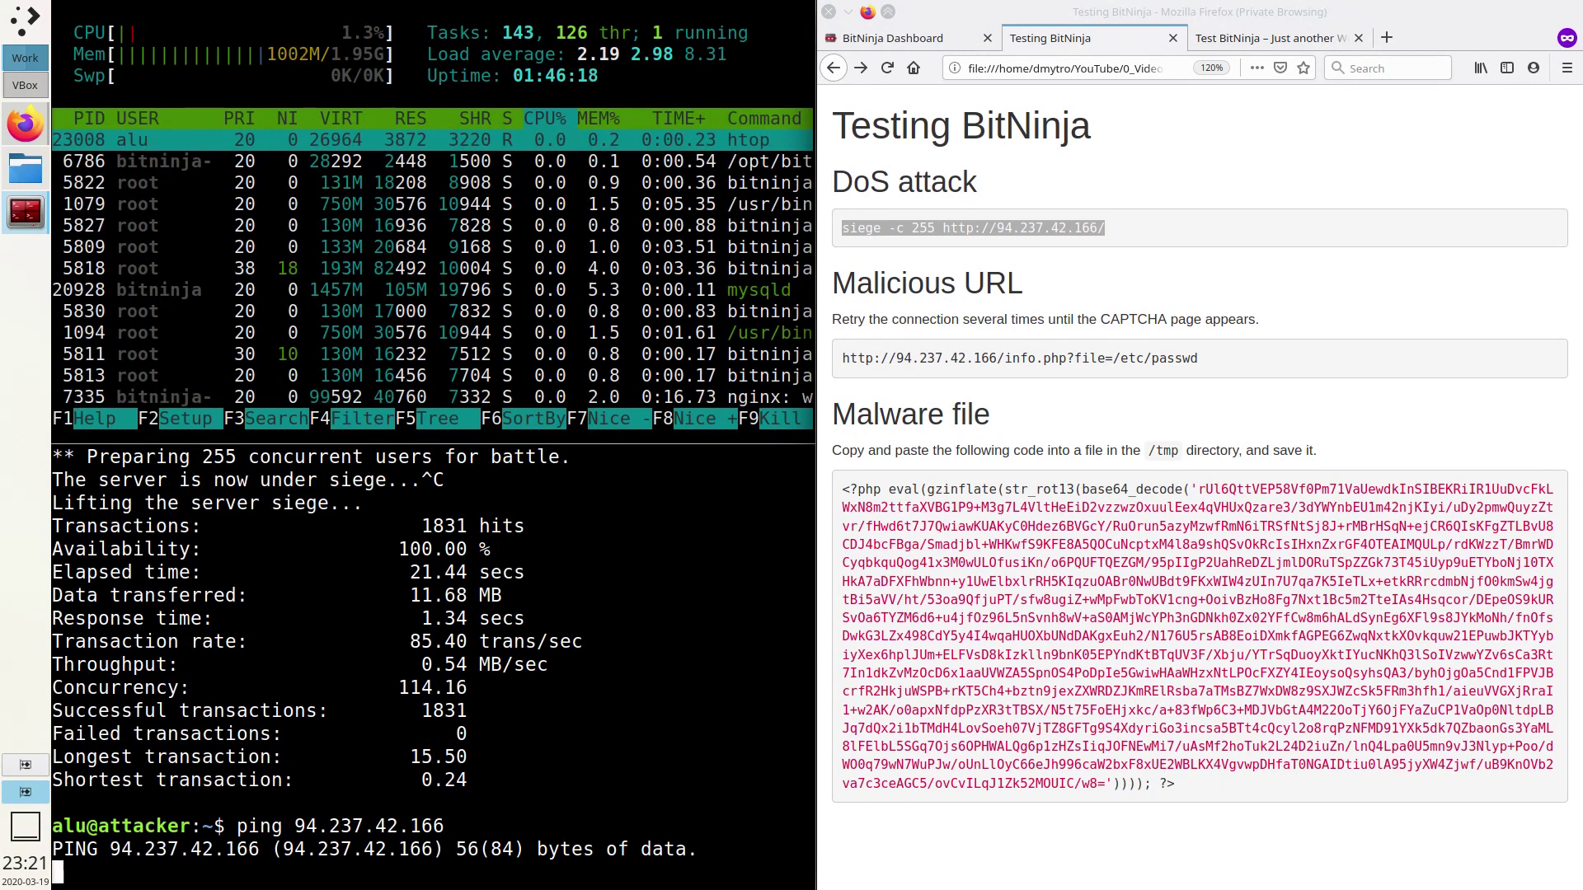
key("Return")
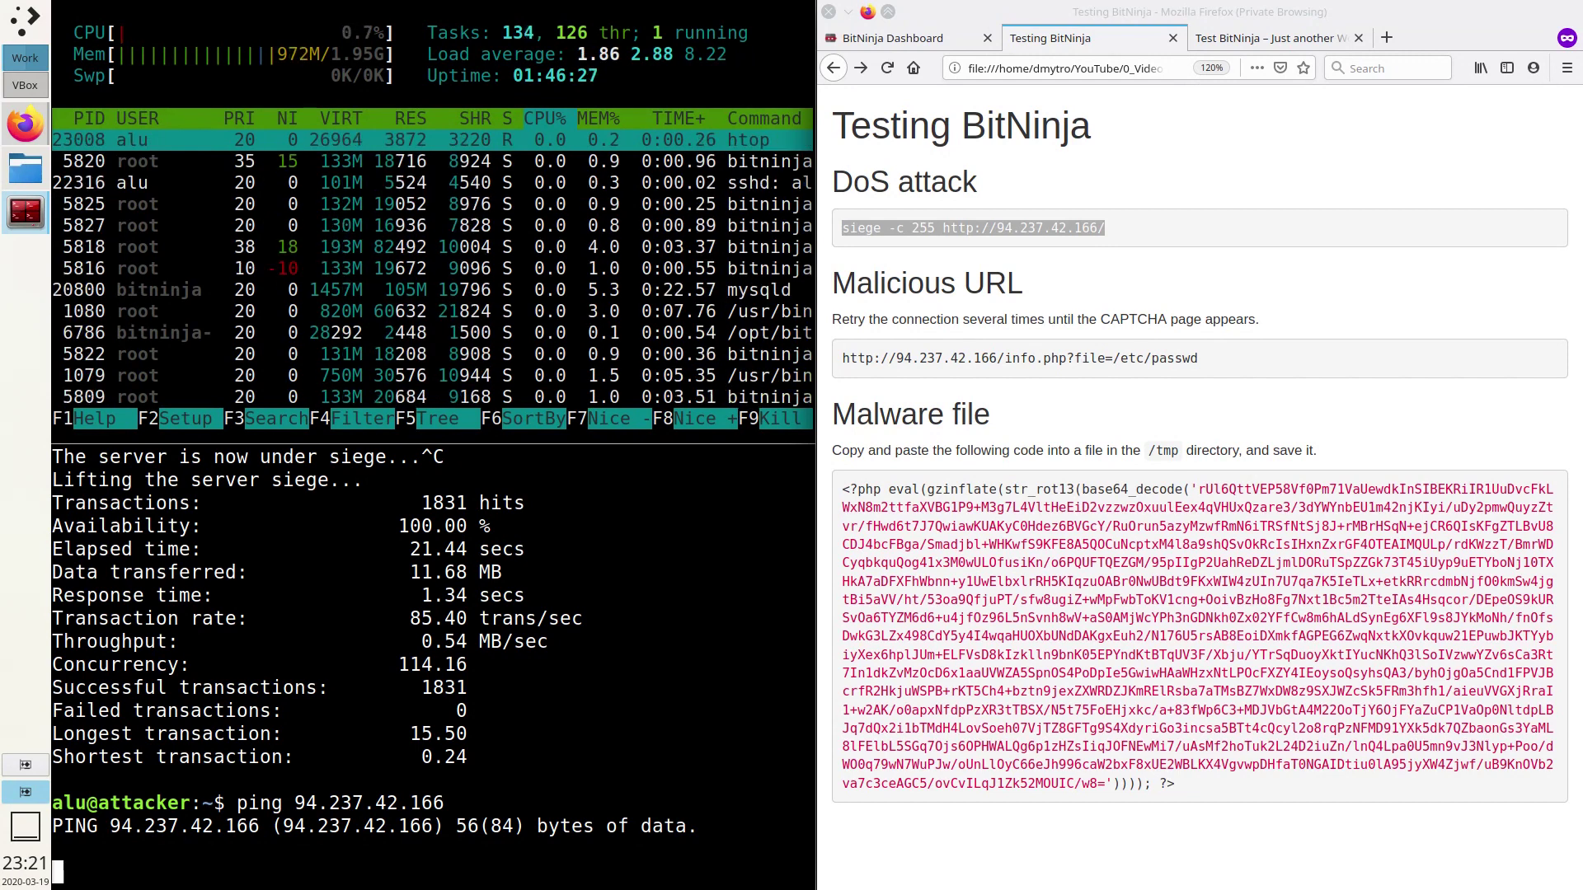
key("ctrl+c")
type("siege -c 255 http://94.237.42.166/")
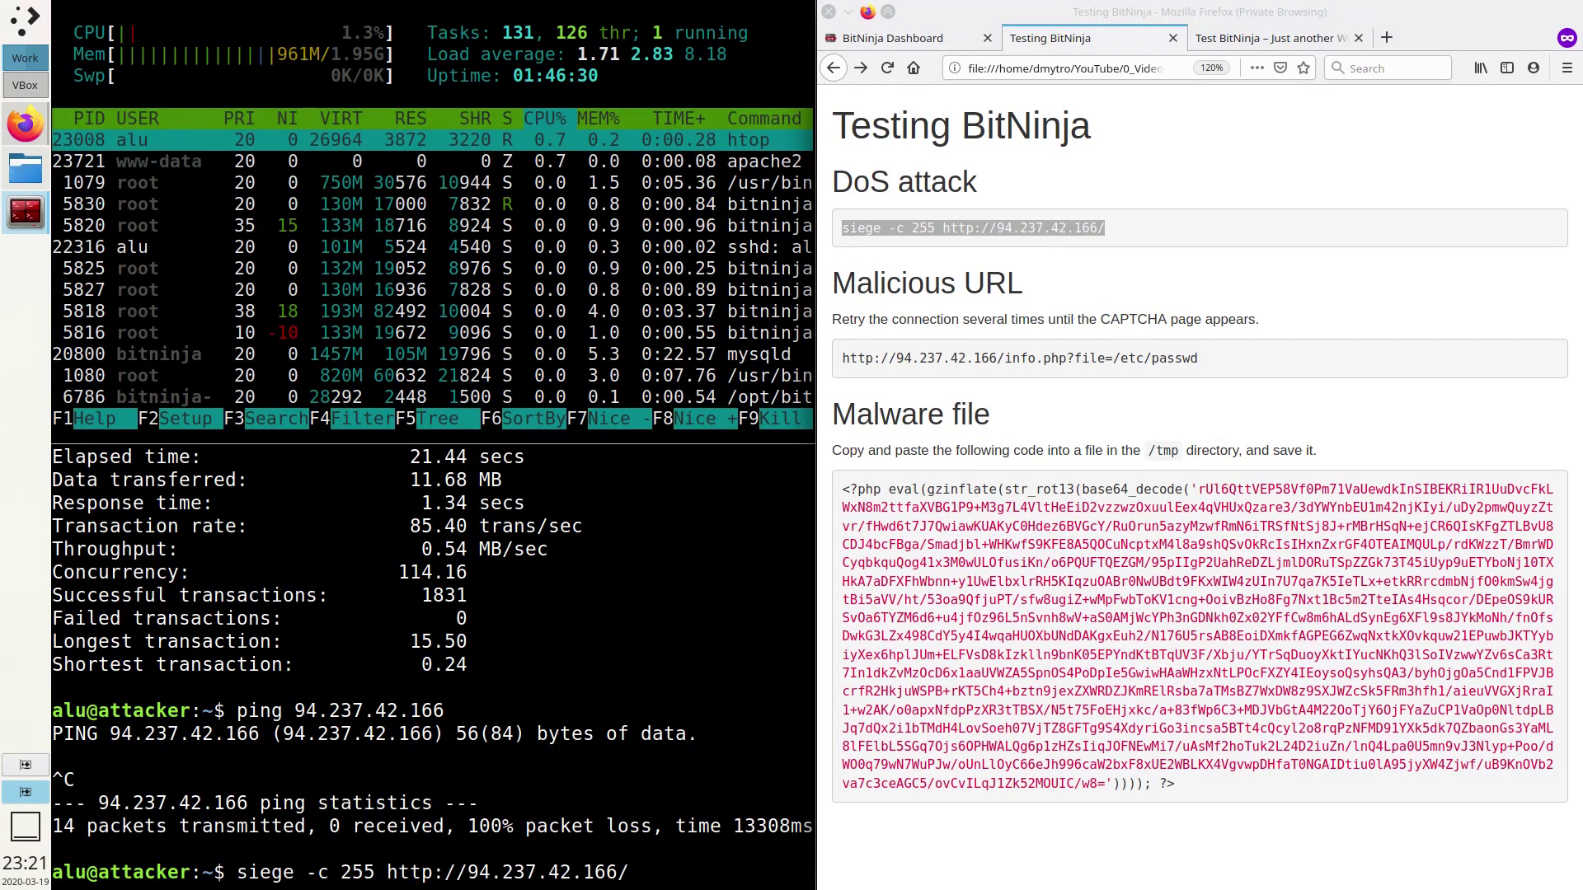
Step: Run siege -c 255 against 94.237.42.166 again, getting 0 transactions and 0% availability
key("Return")
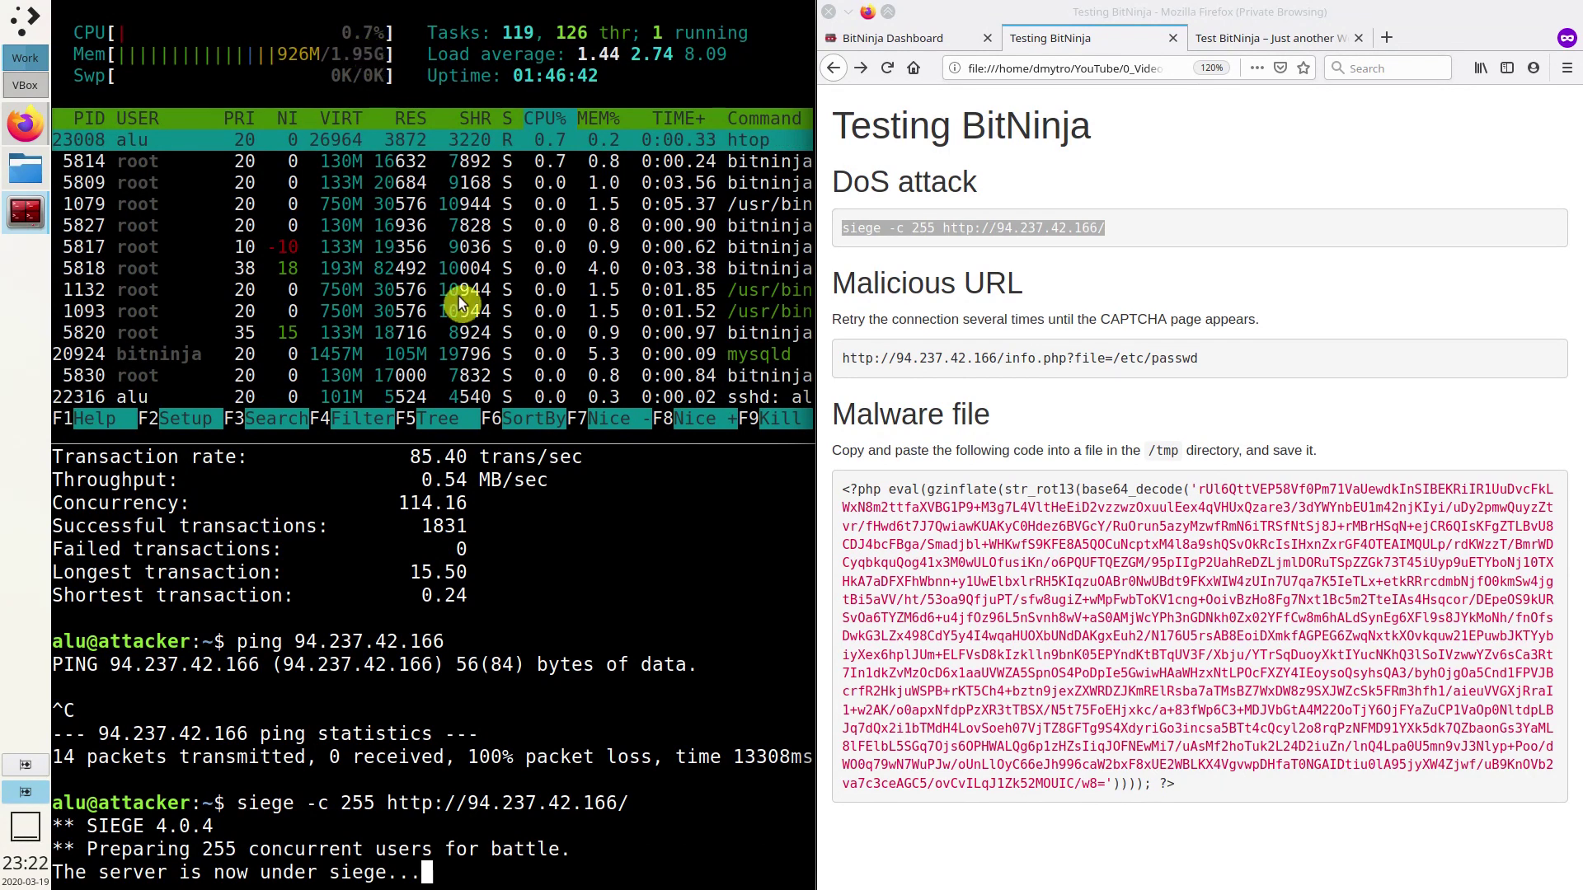
key("ctrl+c")
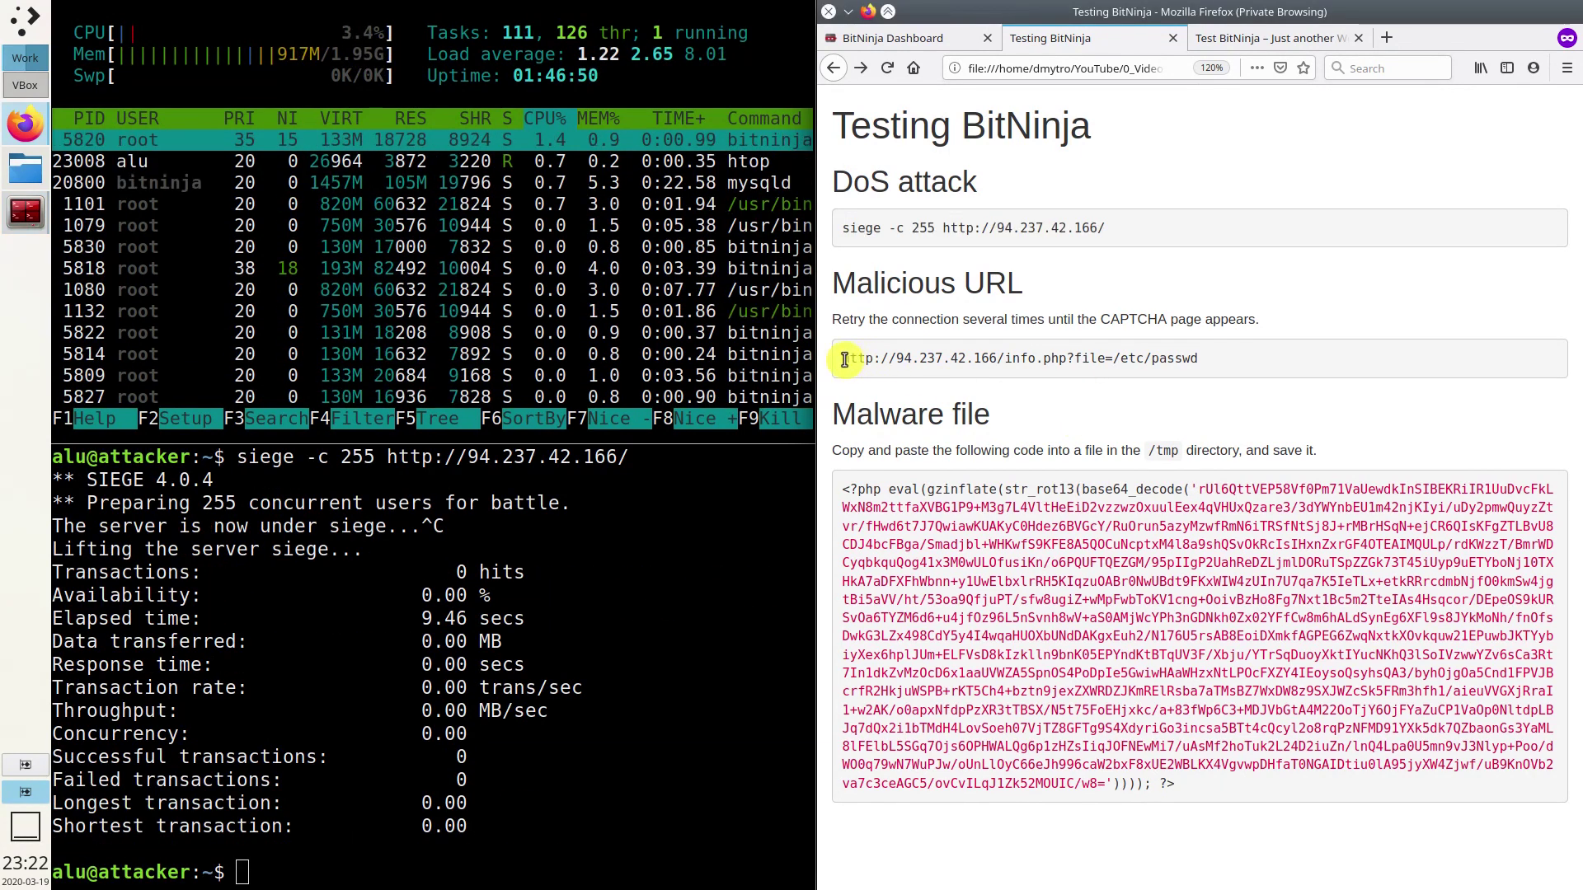
left_click_drag(843, 358, 1168, 371)
Step: Open the malicious info.php?file=/etc/passwd URL in a new tab and retry it until blocked
left_click(1272, 38)
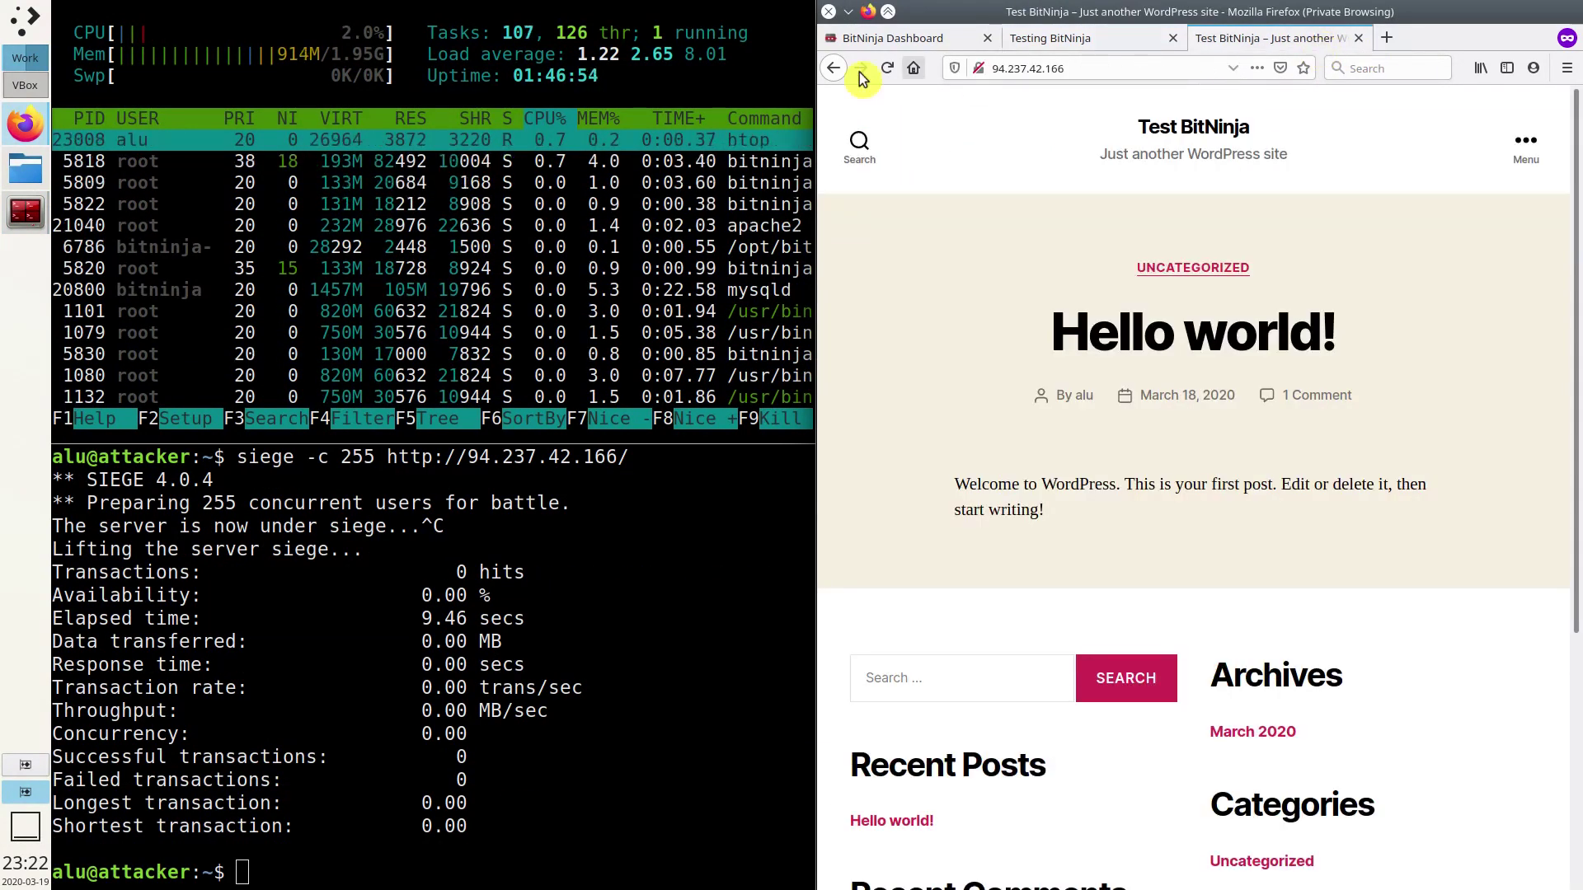
left_click(886, 68)
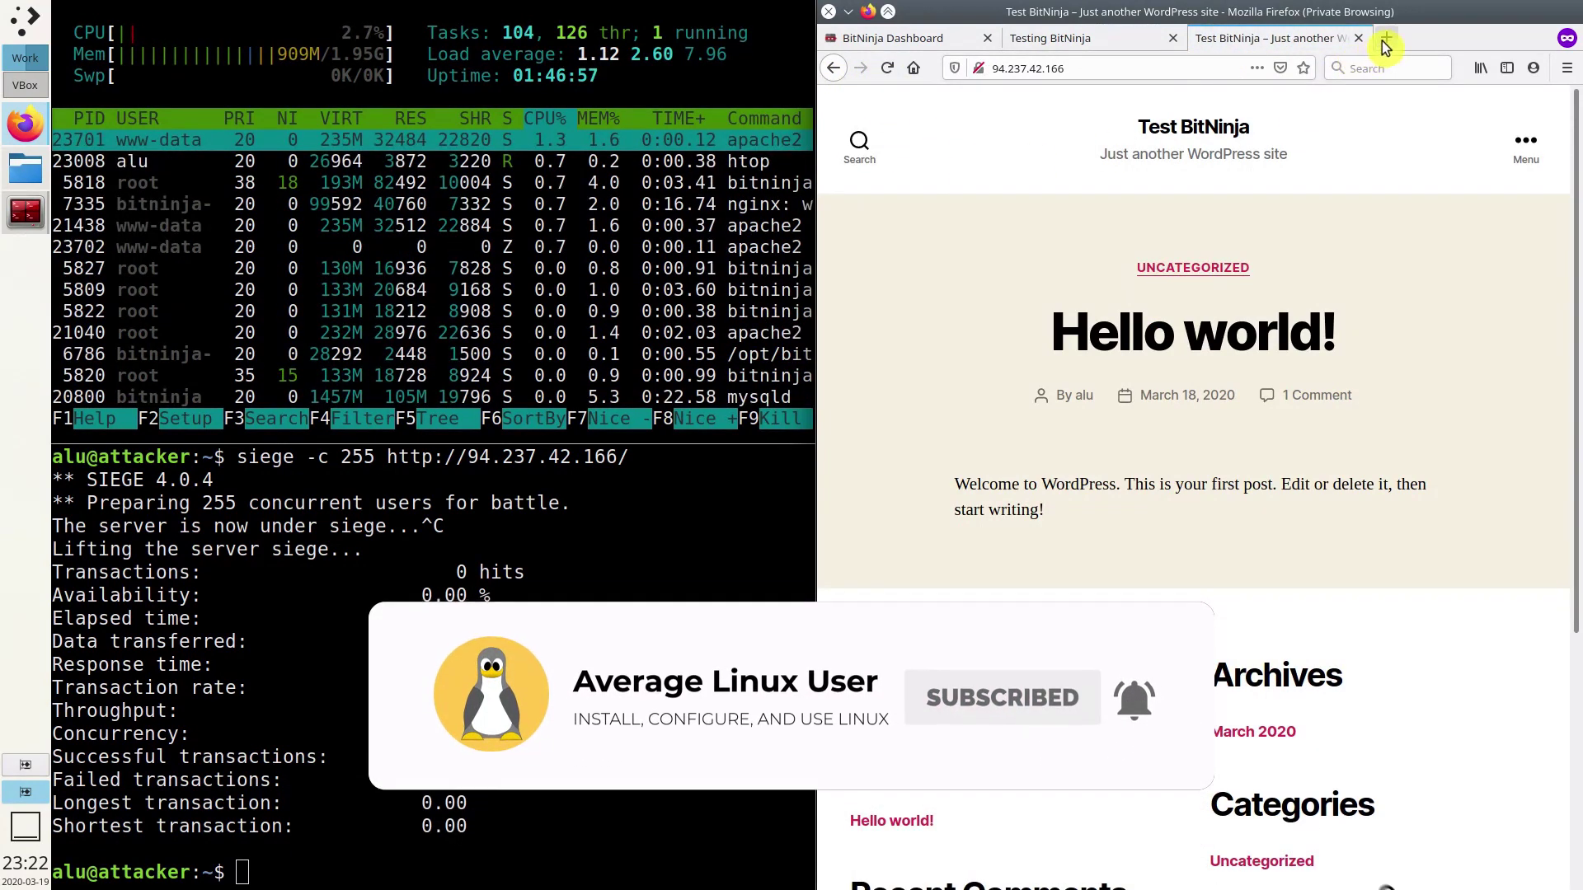
key("ctrl+t")
middle_click(1193, 68)
key("Return")
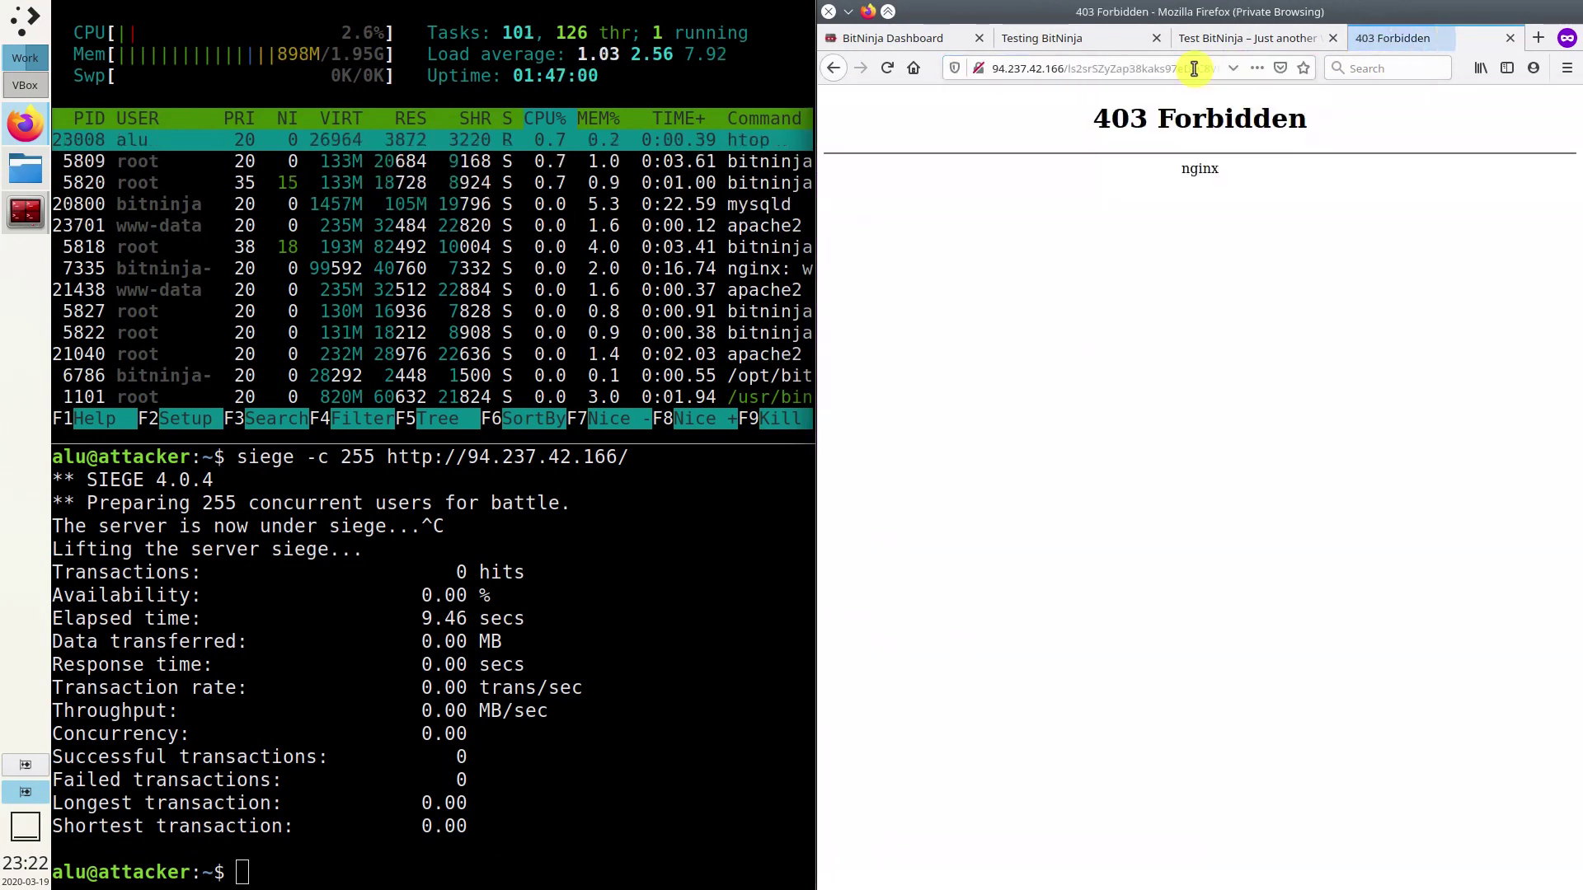
left_click(889, 72)
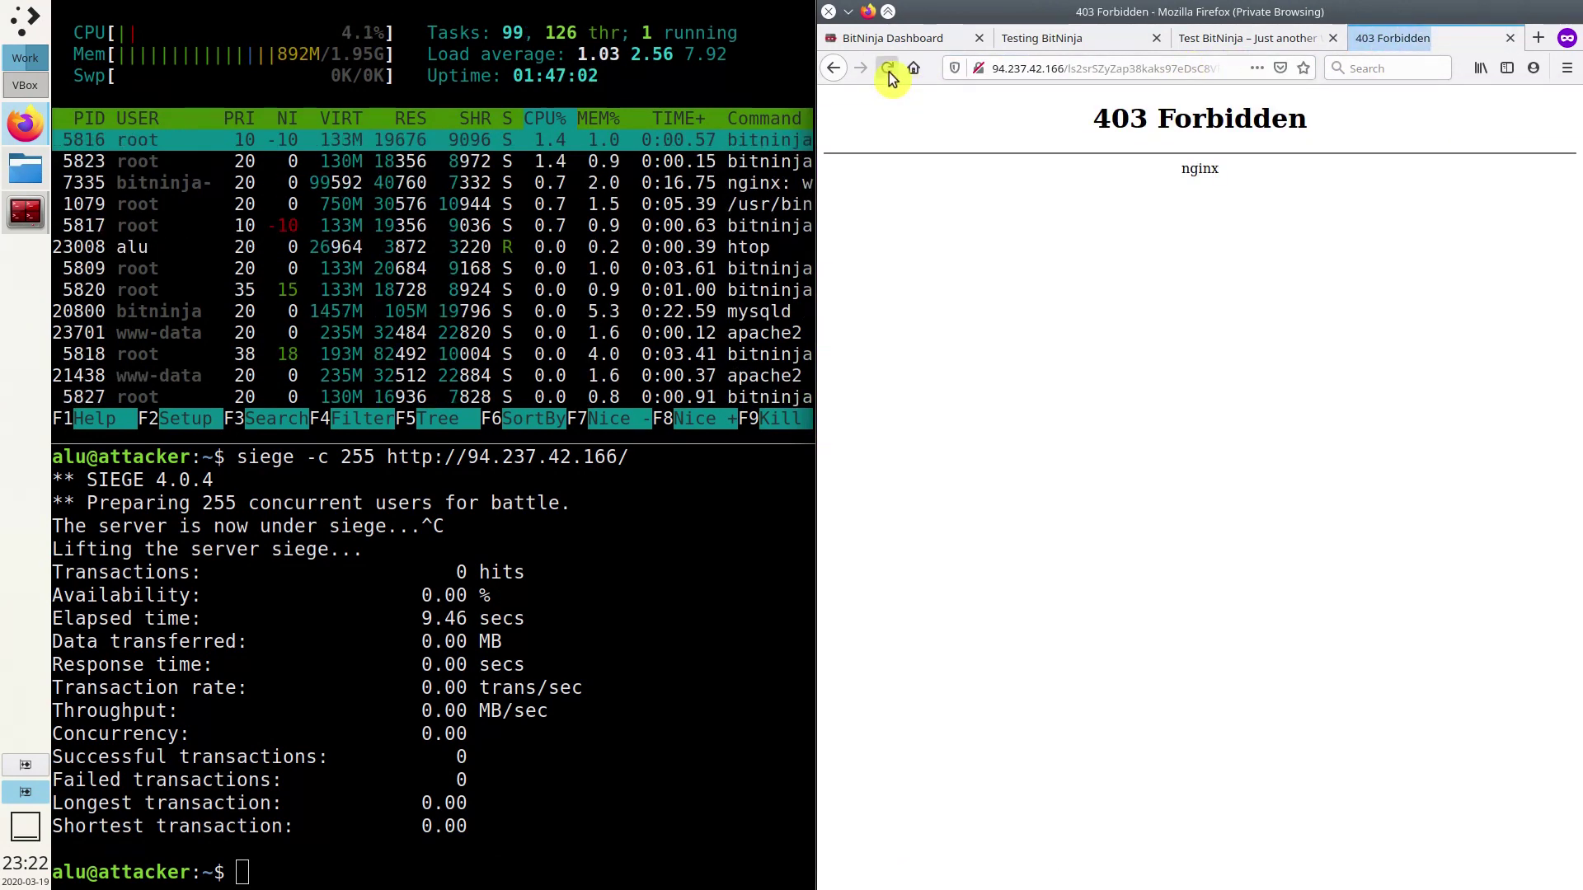
left_click(890, 72)
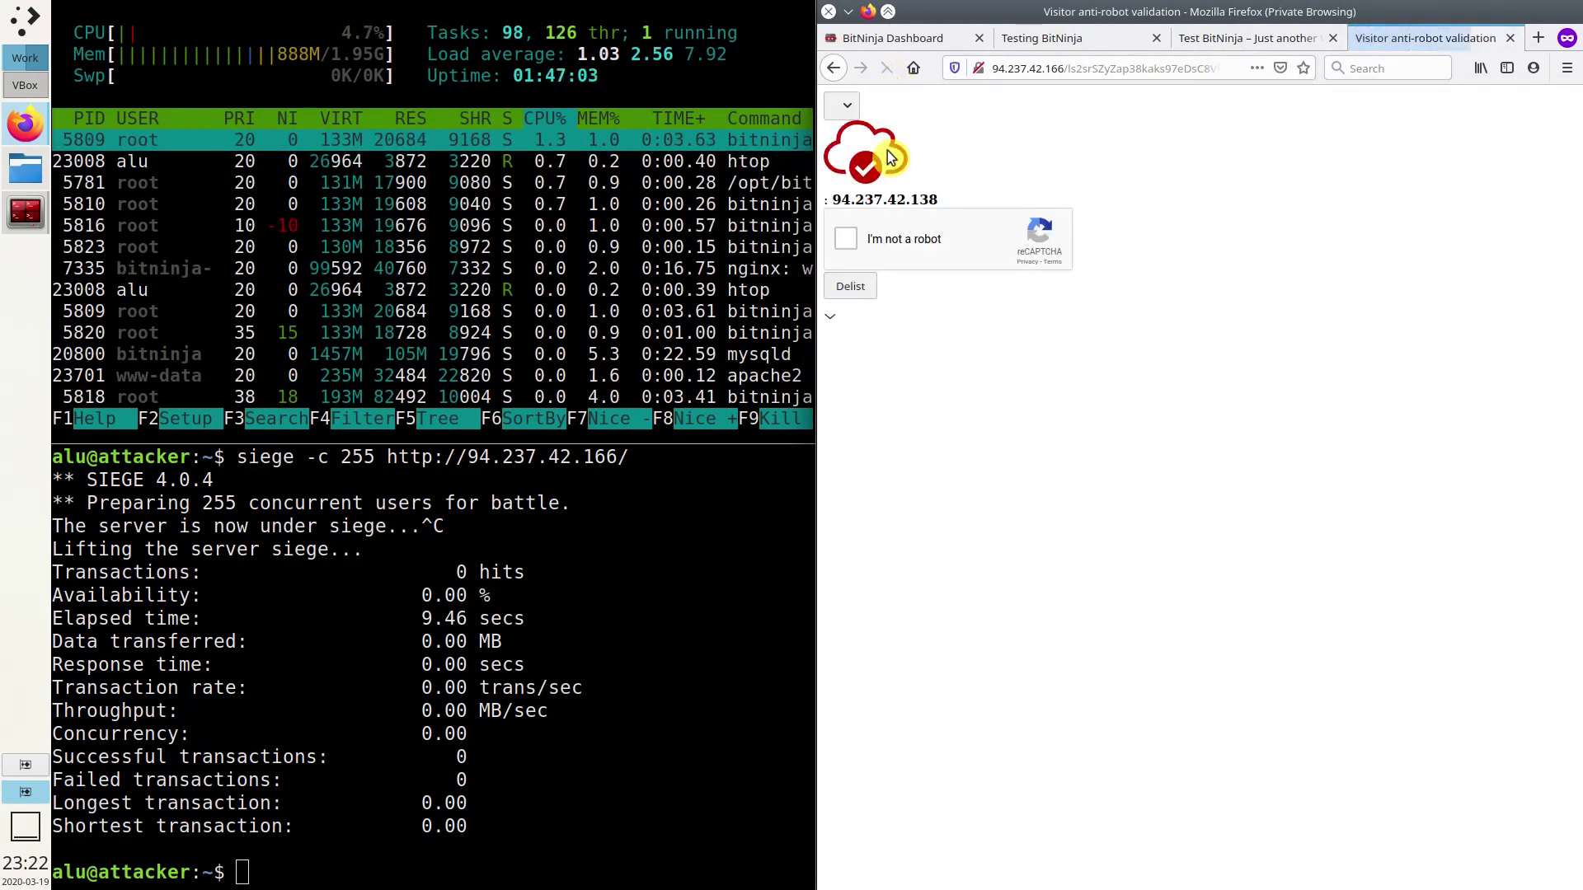
Step: Reload the WordPress site onto the anti-robot page and solve the parking-meter reCAPTCHA
left_click(1274, 46)
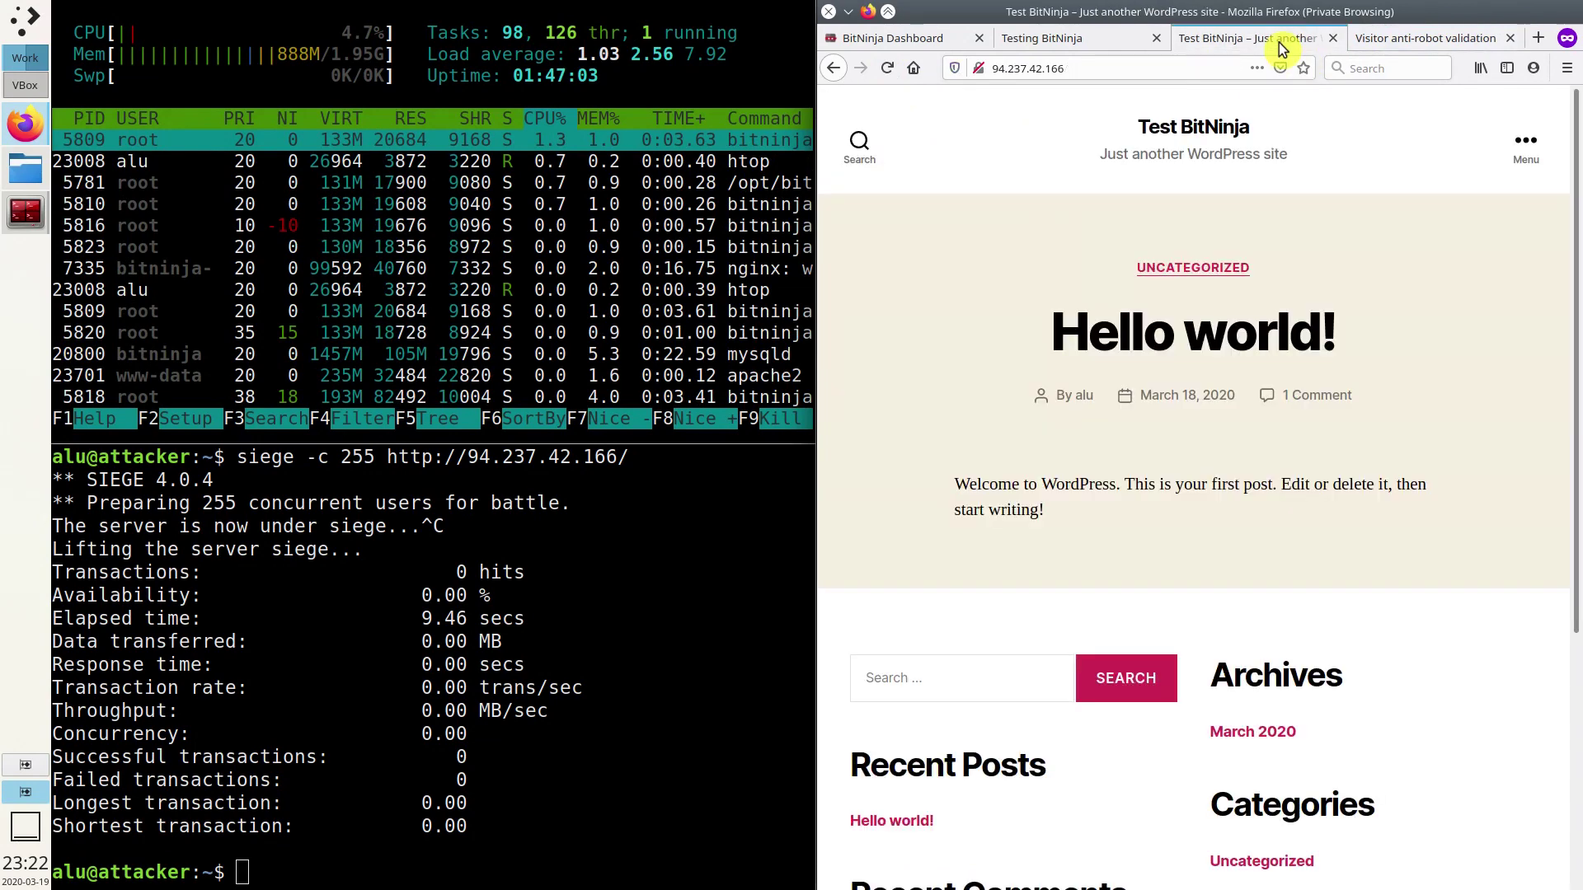
left_click(887, 69)
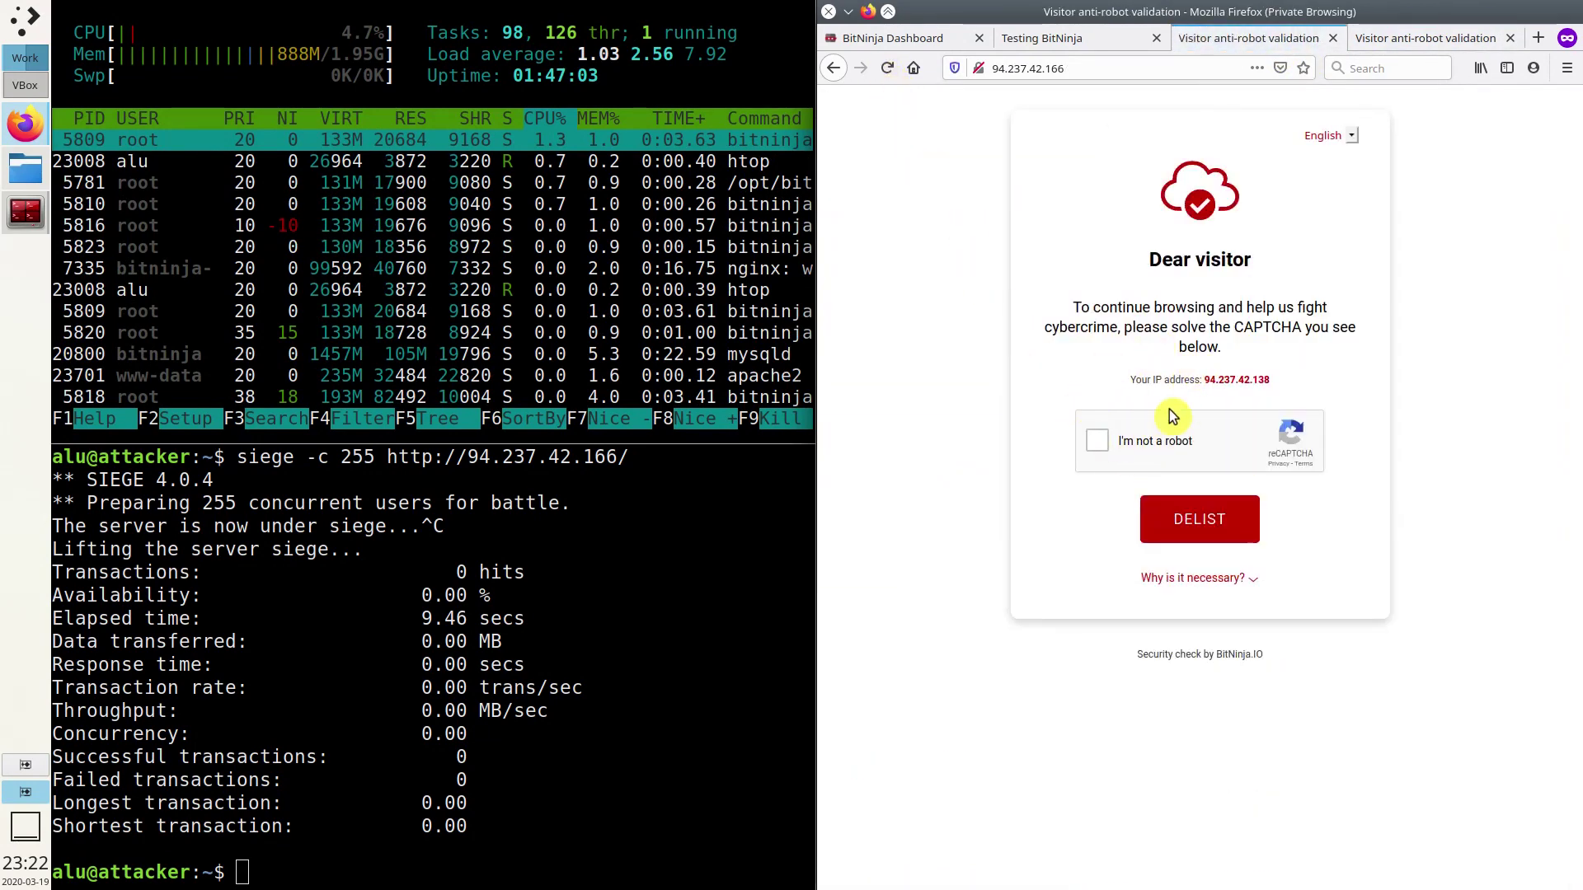
left_click(1097, 440)
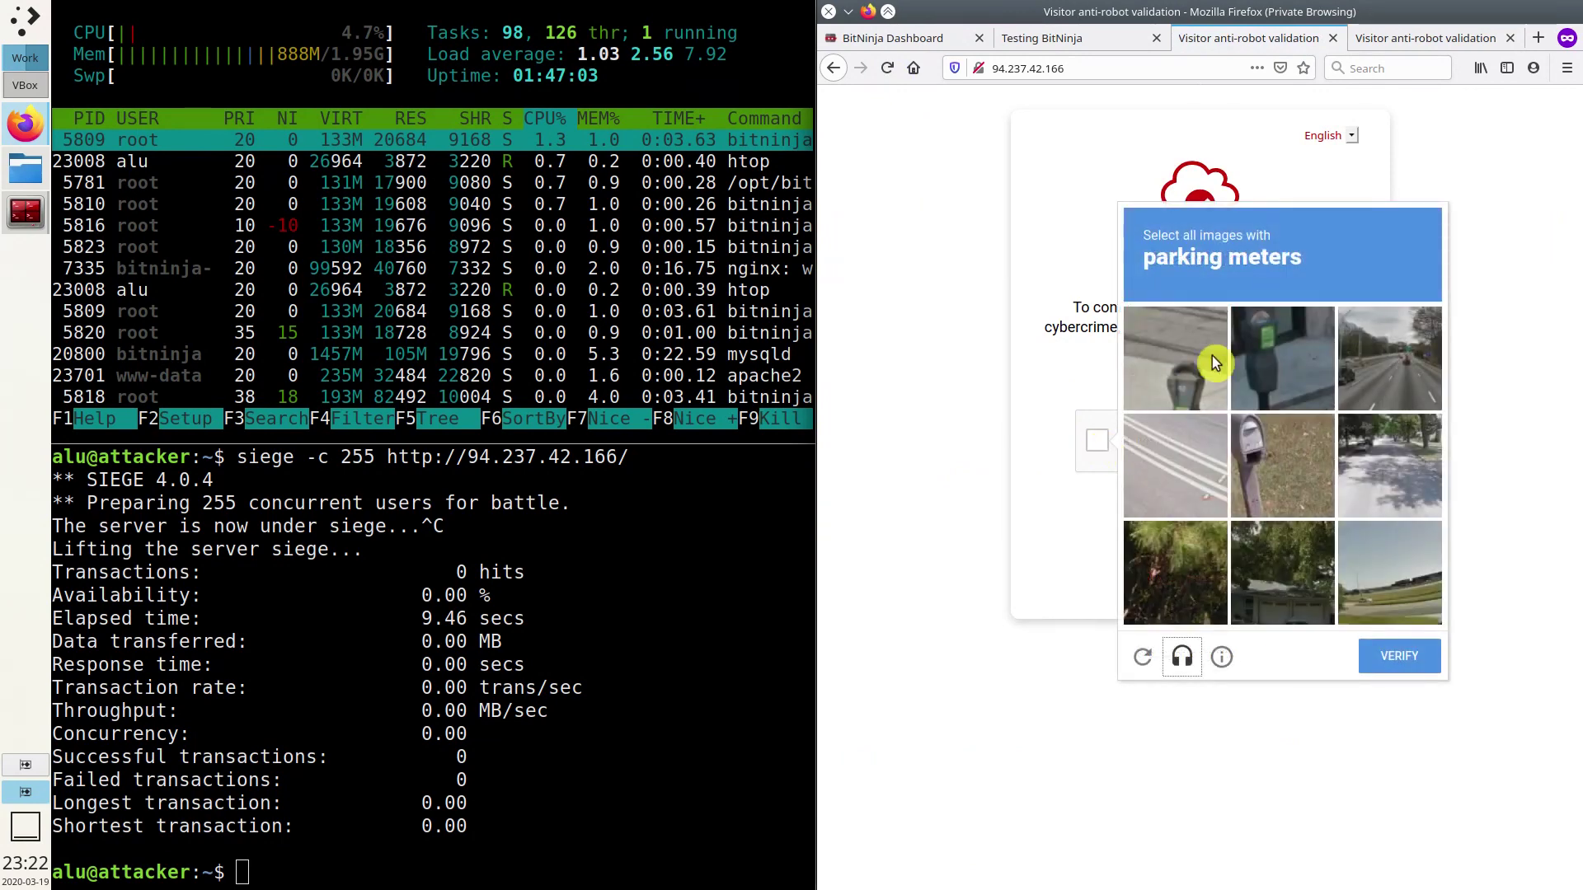
left_click(1212, 362)
left_click(1282, 359)
left_click(1292, 487)
left_click(1398, 656)
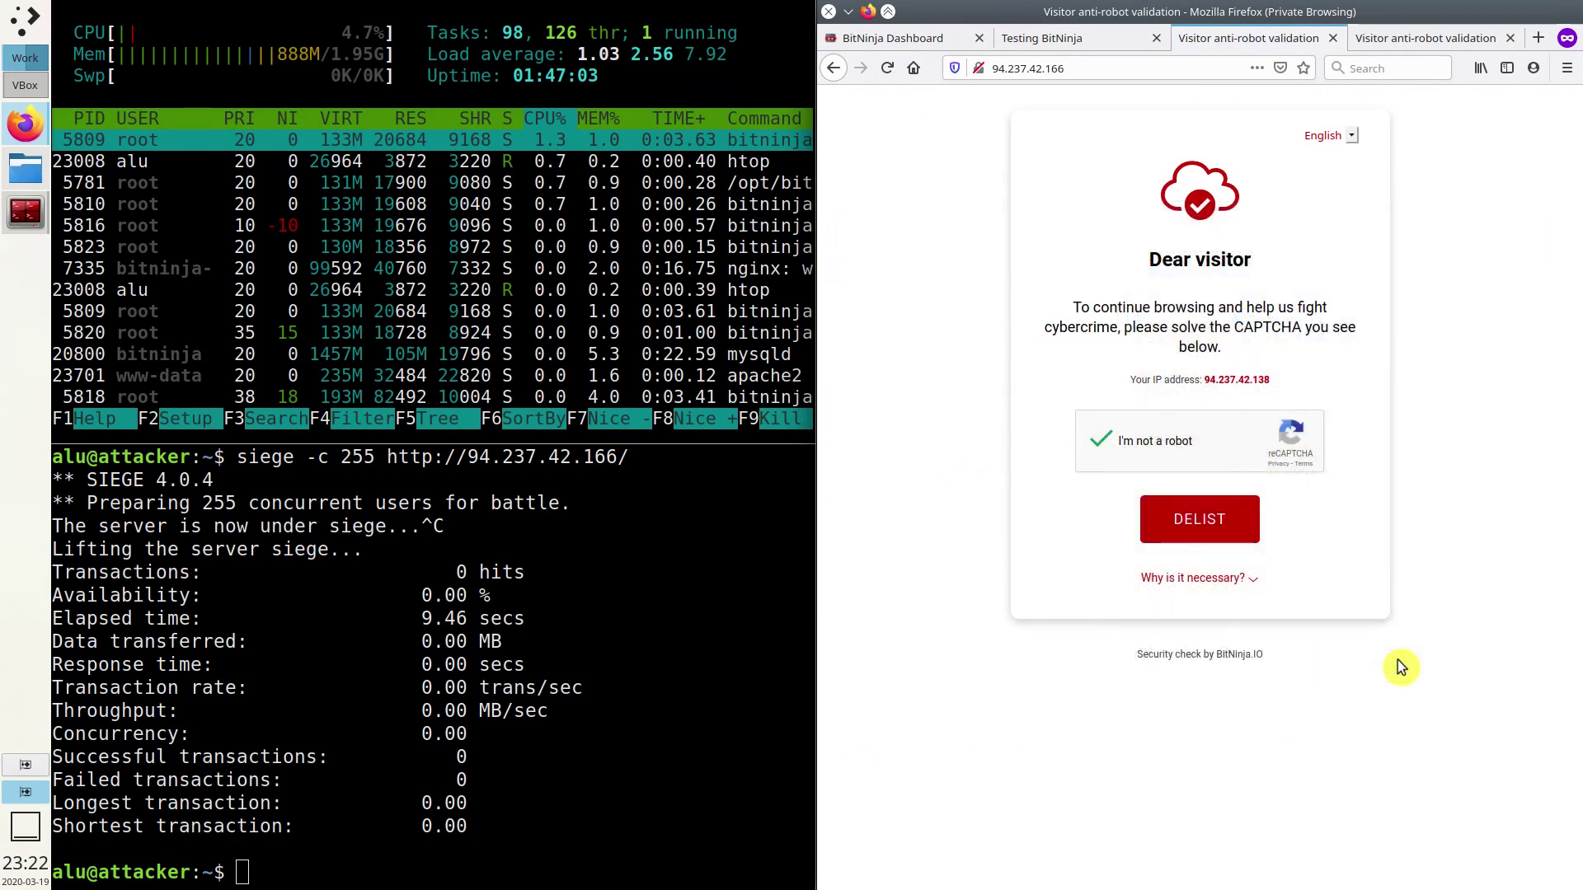
Step: Highlight the Malware file heading, then show the BitNinja Dashboard full-screen
left_click(1087, 43)
left_click(1120, 500)
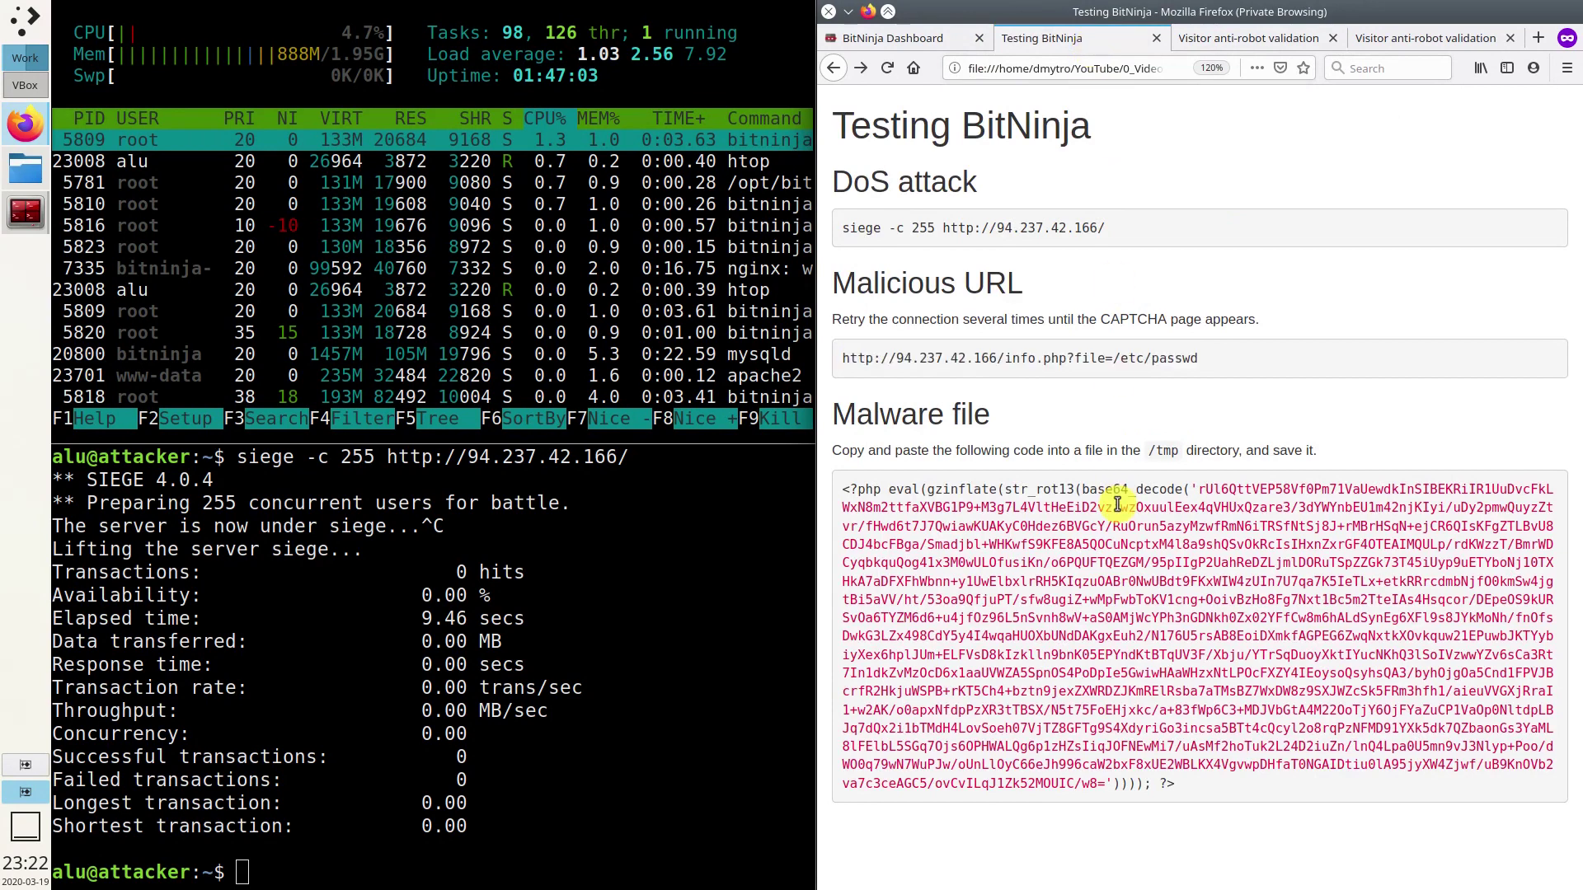
triple_click(1157, 409)
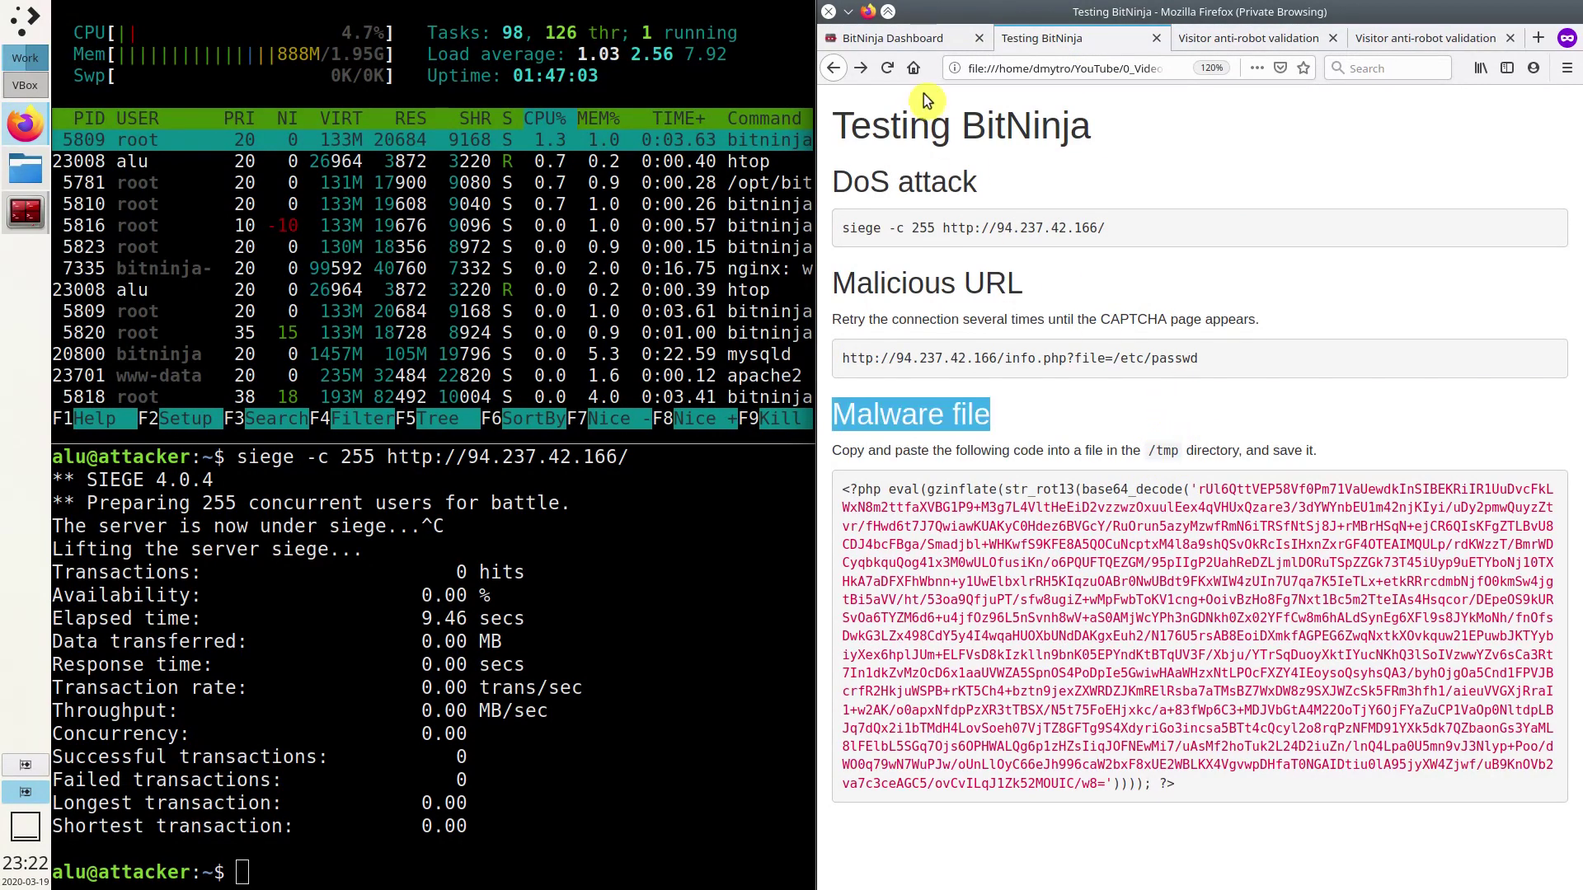
left_click(934, 52)
double_click(943, 15)
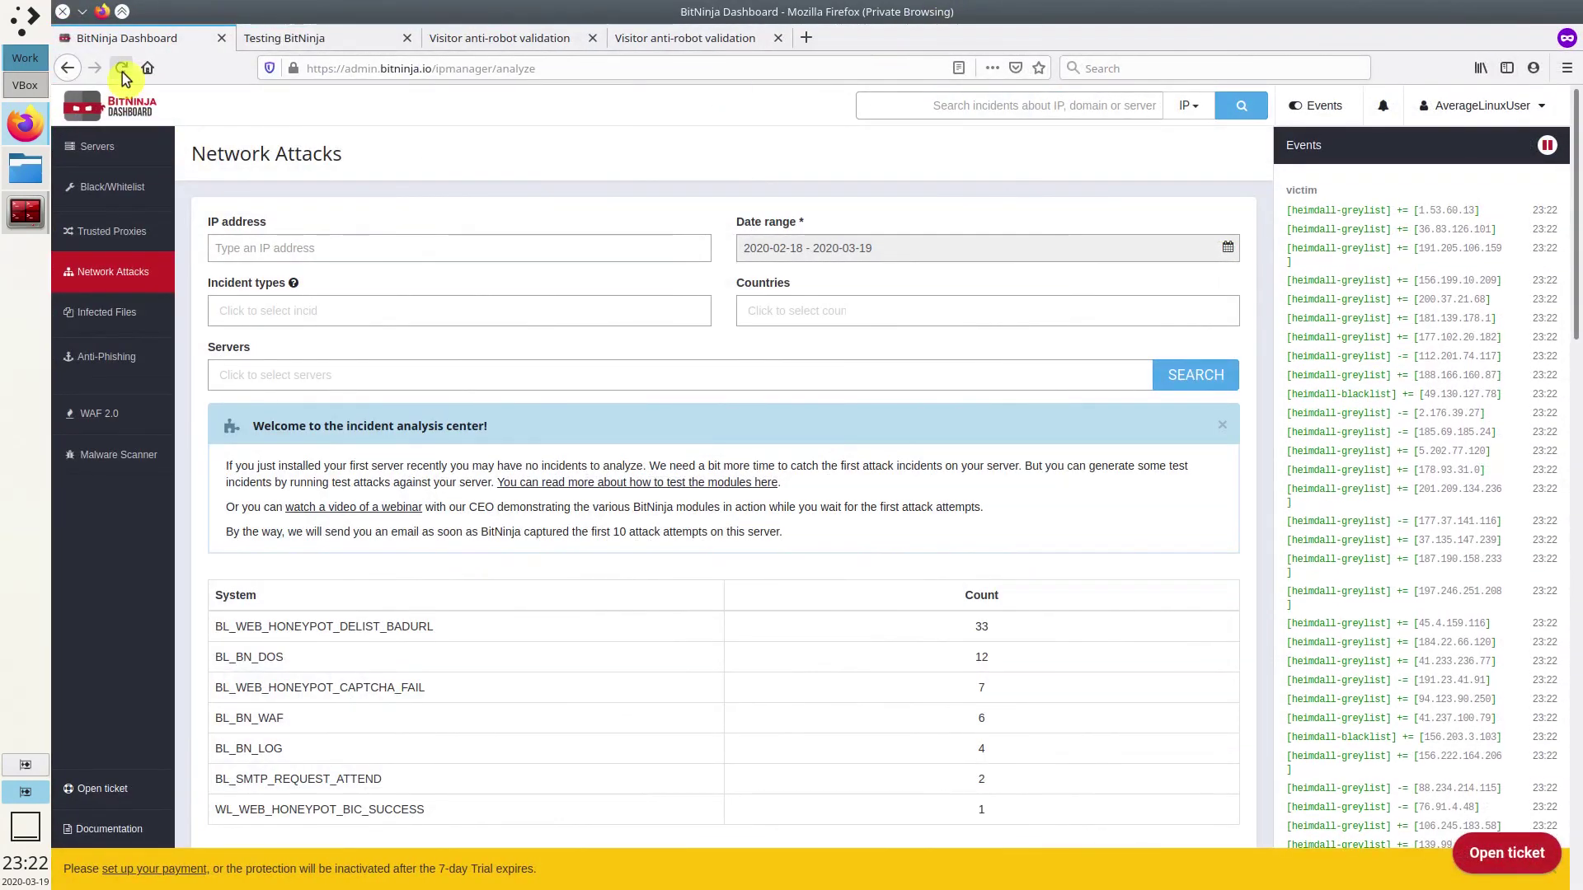
Step: Refresh Network Attacks, expand the BL_BN_DOS and info.php incidents, and open 94.237.42.138's history
left_click(120, 67)
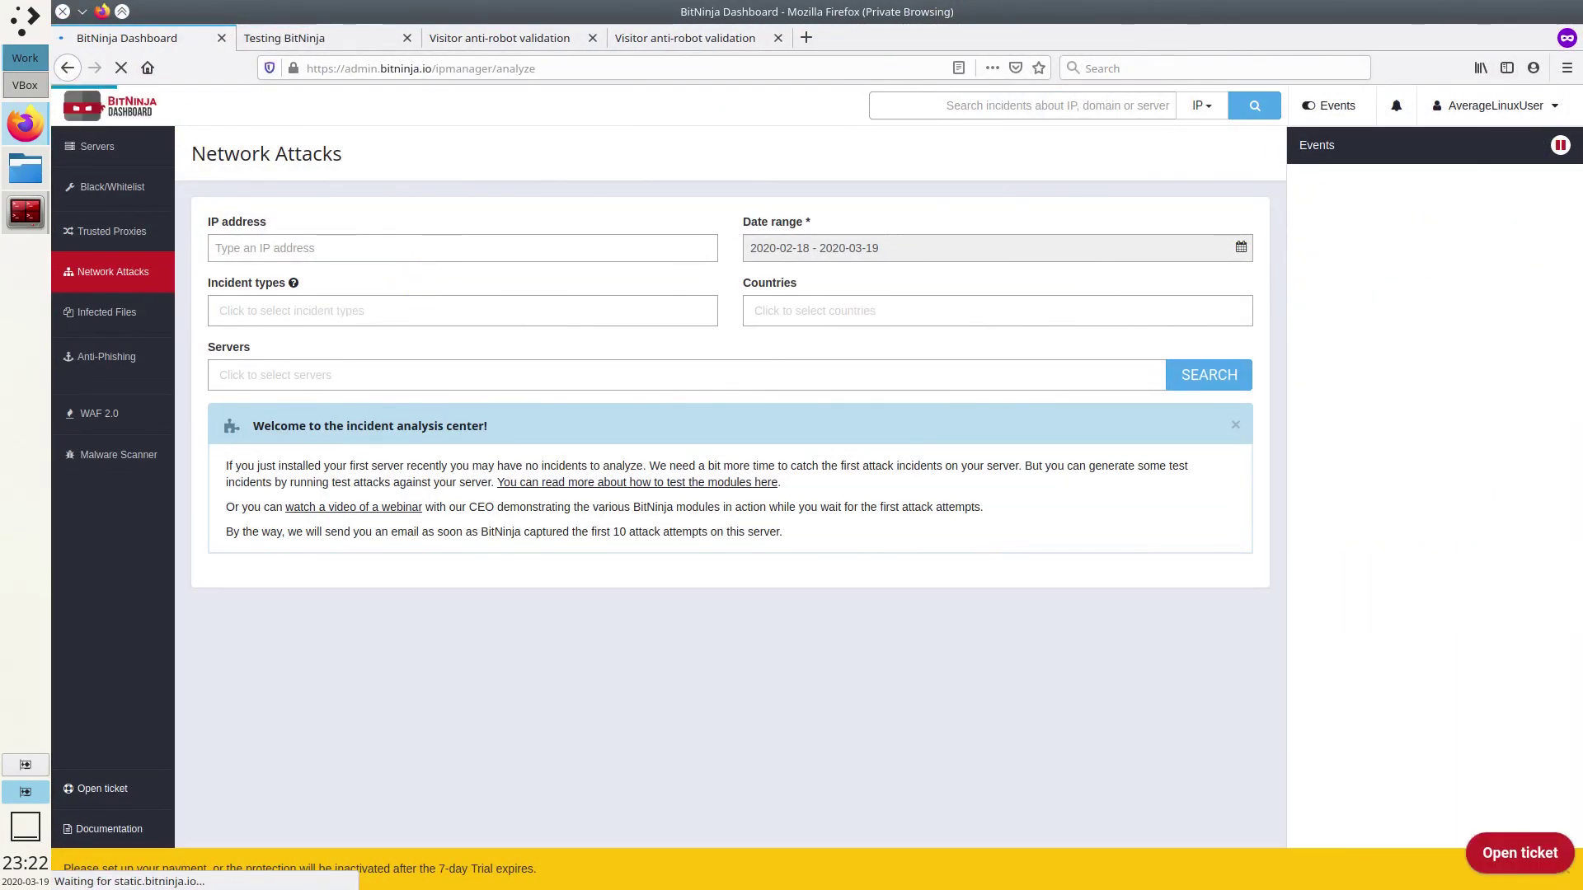
scroll(408, 294, "down", 3)
scroll(409, 295, "down", 2)
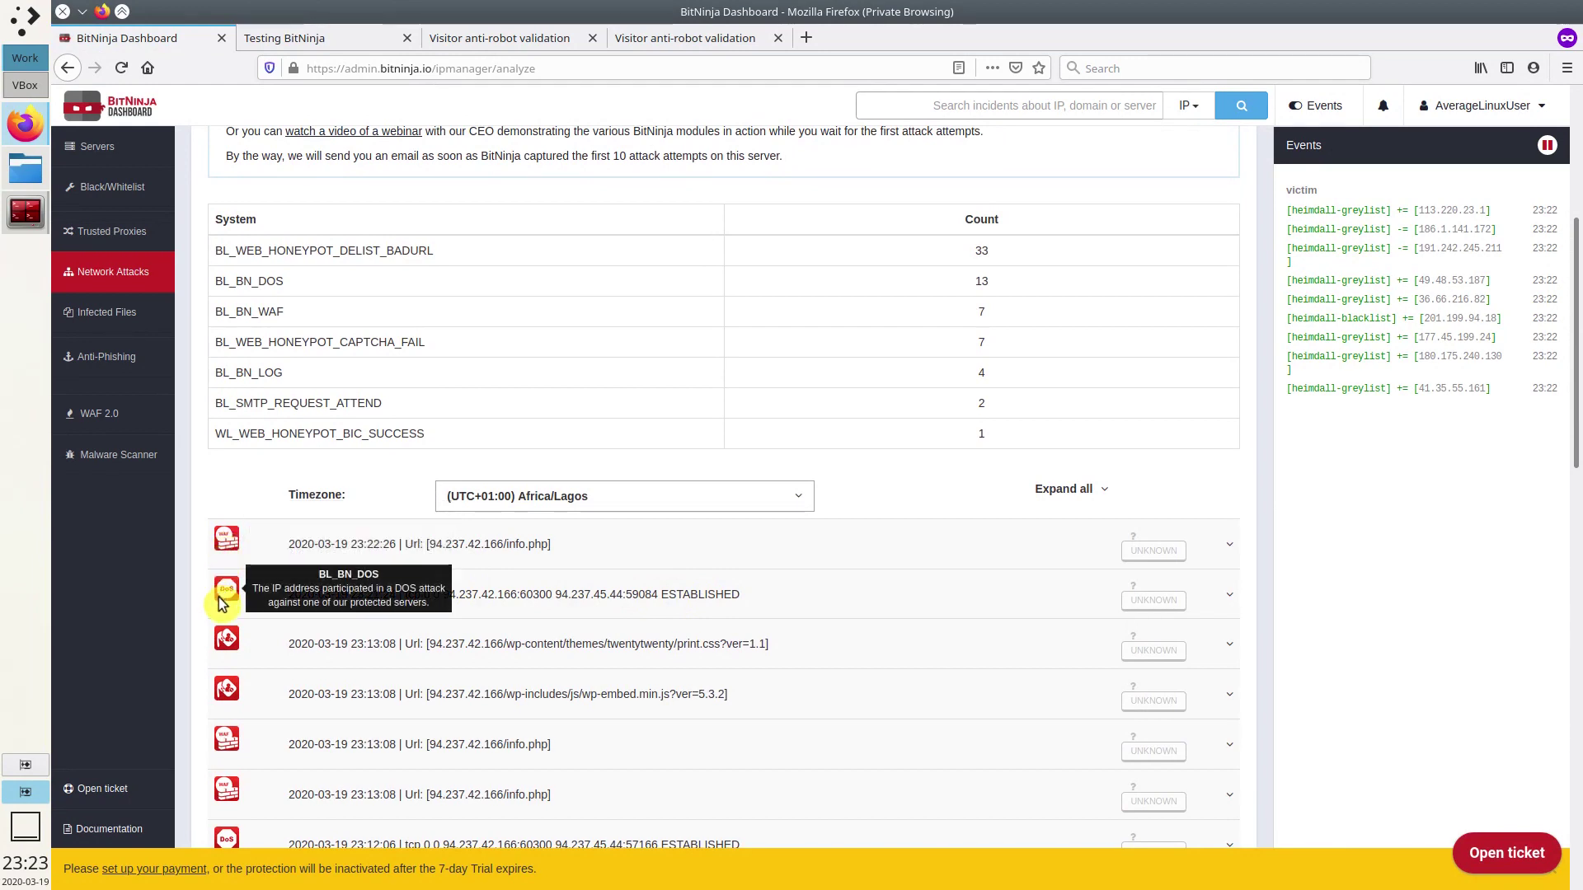
left_click(1228, 597)
scroll(1225, 600, "down", 4)
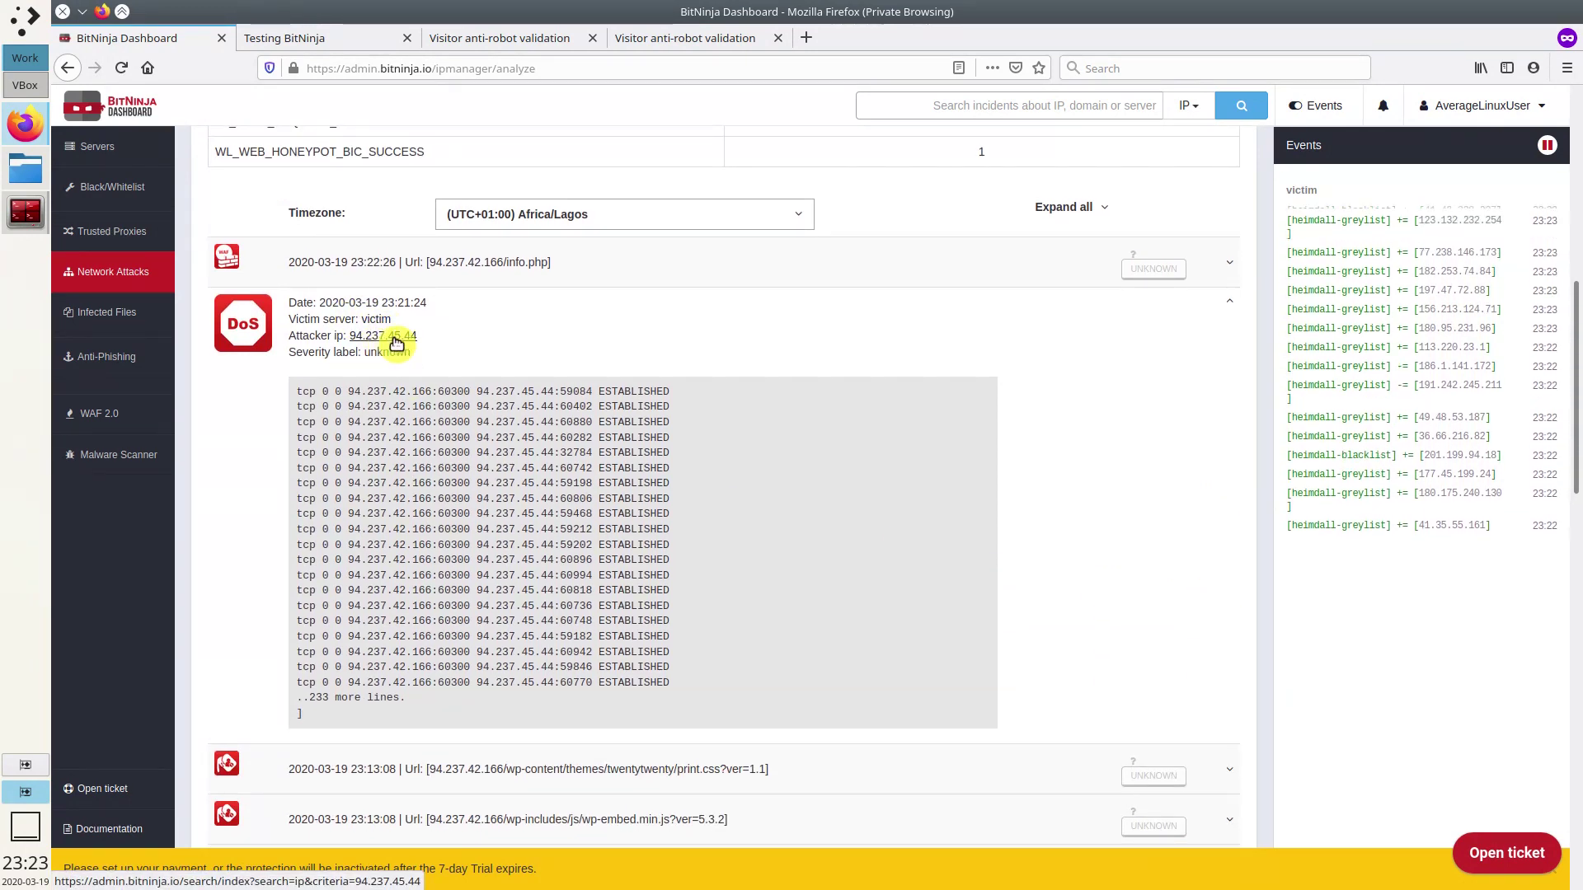
left_click(1229, 262)
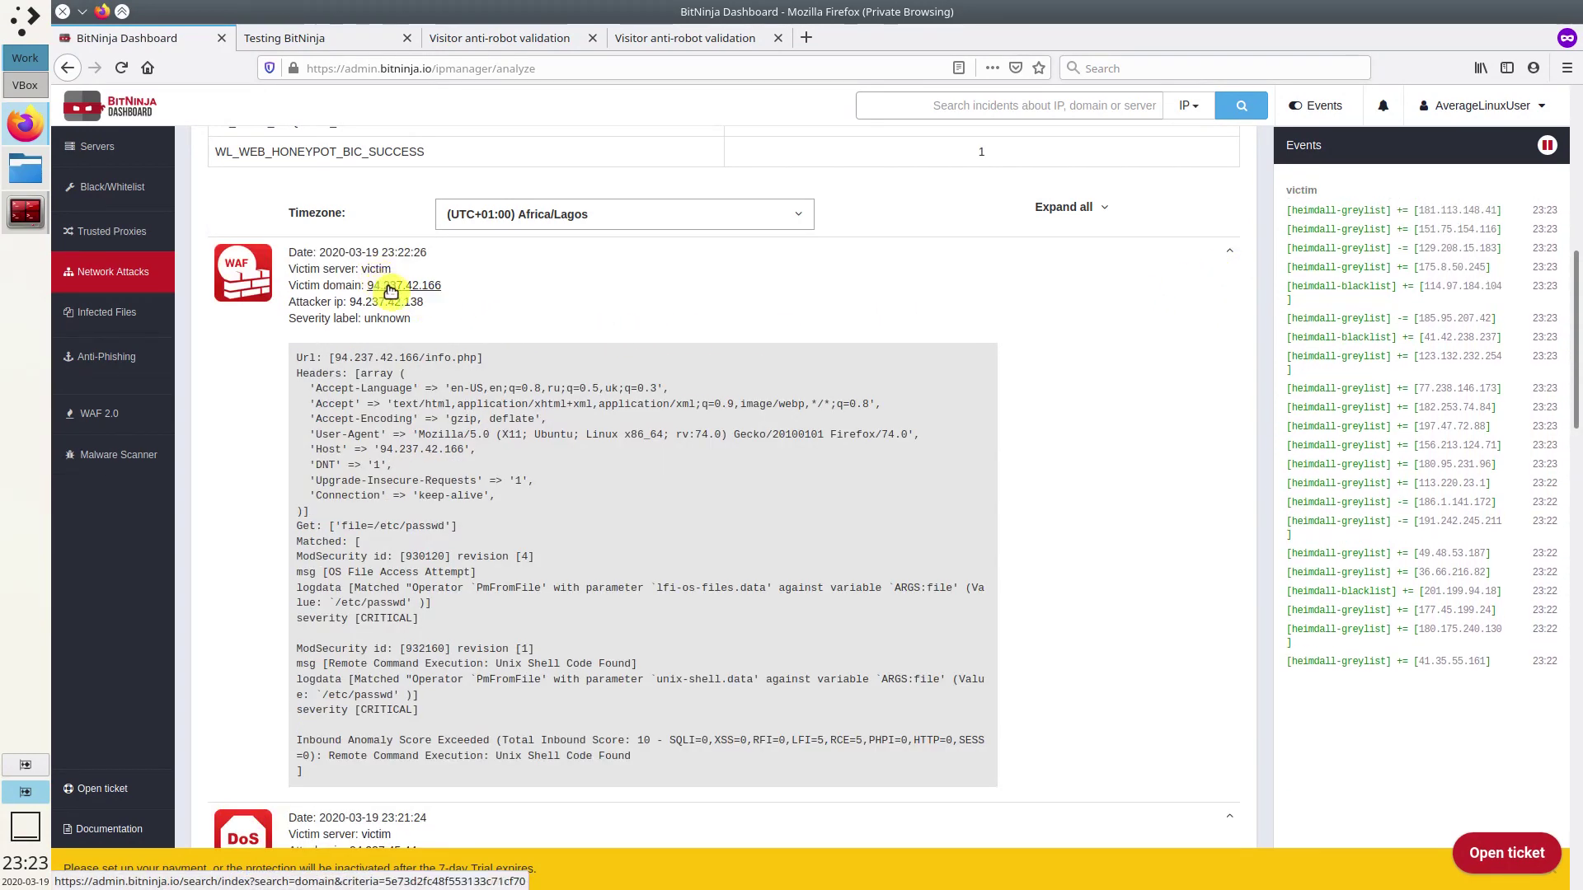
left_click(404, 304)
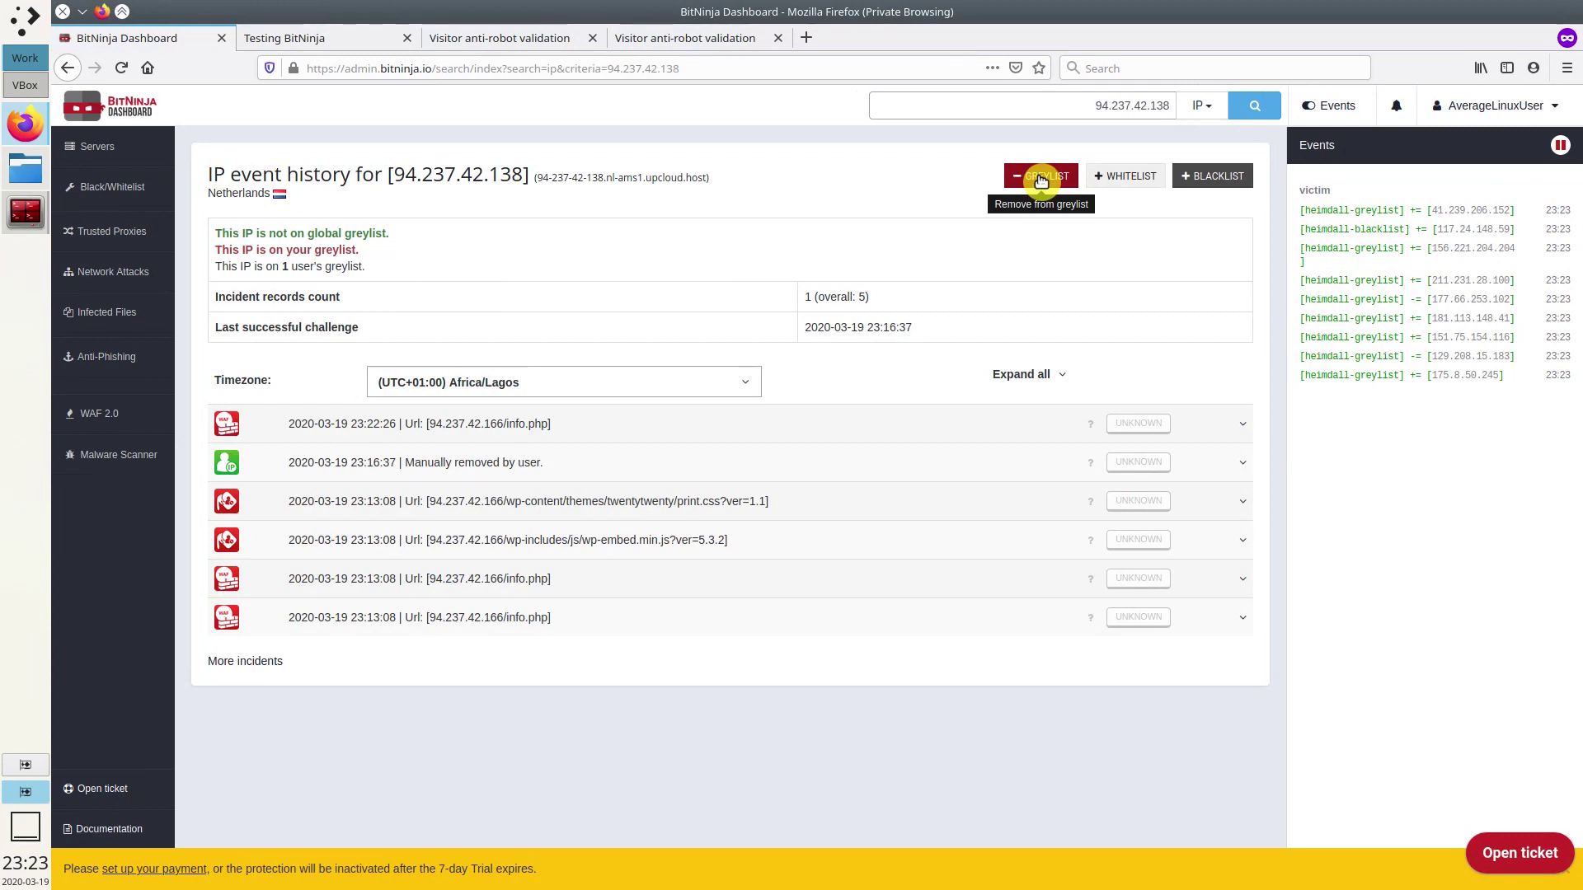
Step: Take 94.237.42.138 off the greylist and view the Infected Files list, including /tmp/malware.test
left_click(1042, 181)
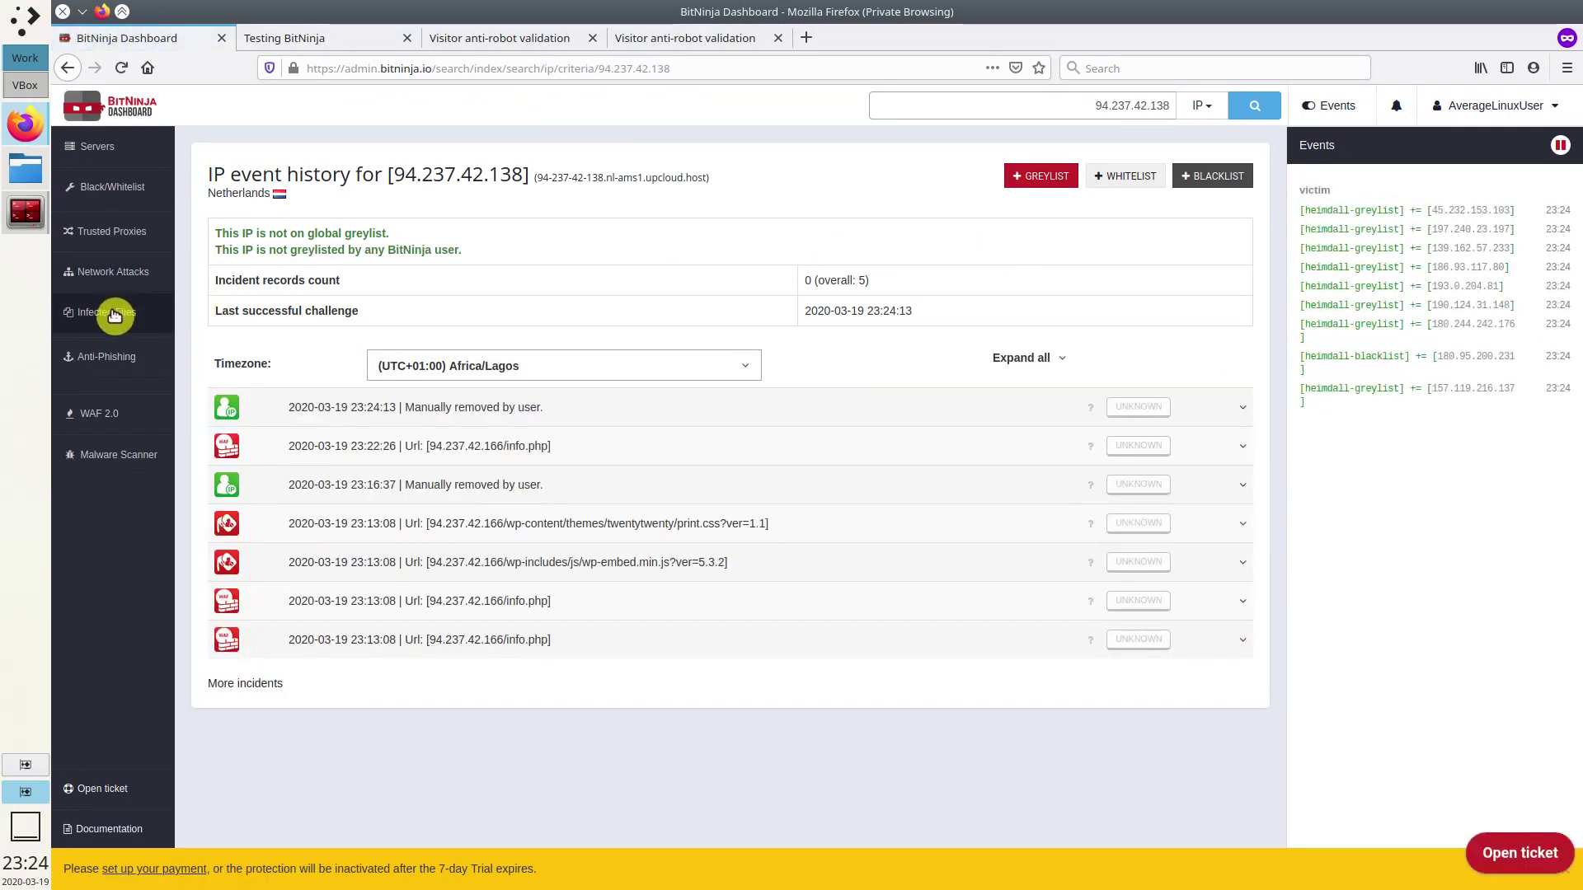
left_click(112, 315)
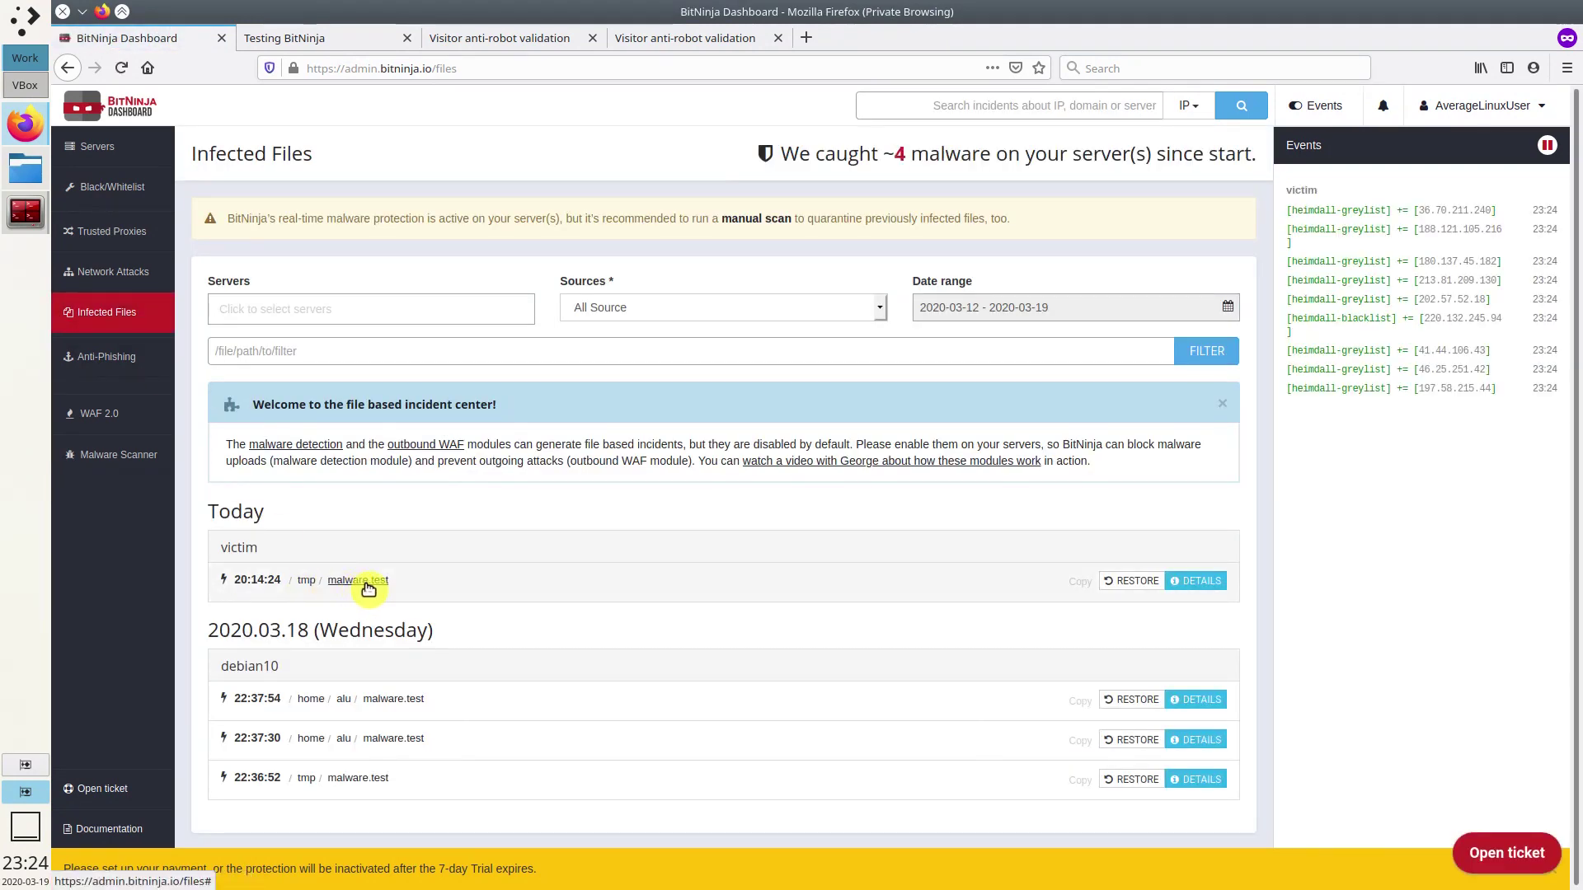
Step: Open today's malware.test malware info and highlight its Quarantined status and storage path
left_click(1193, 583)
scroll(1194, 591, "down", 1)
left_click(443, 546)
double_click(447, 664)
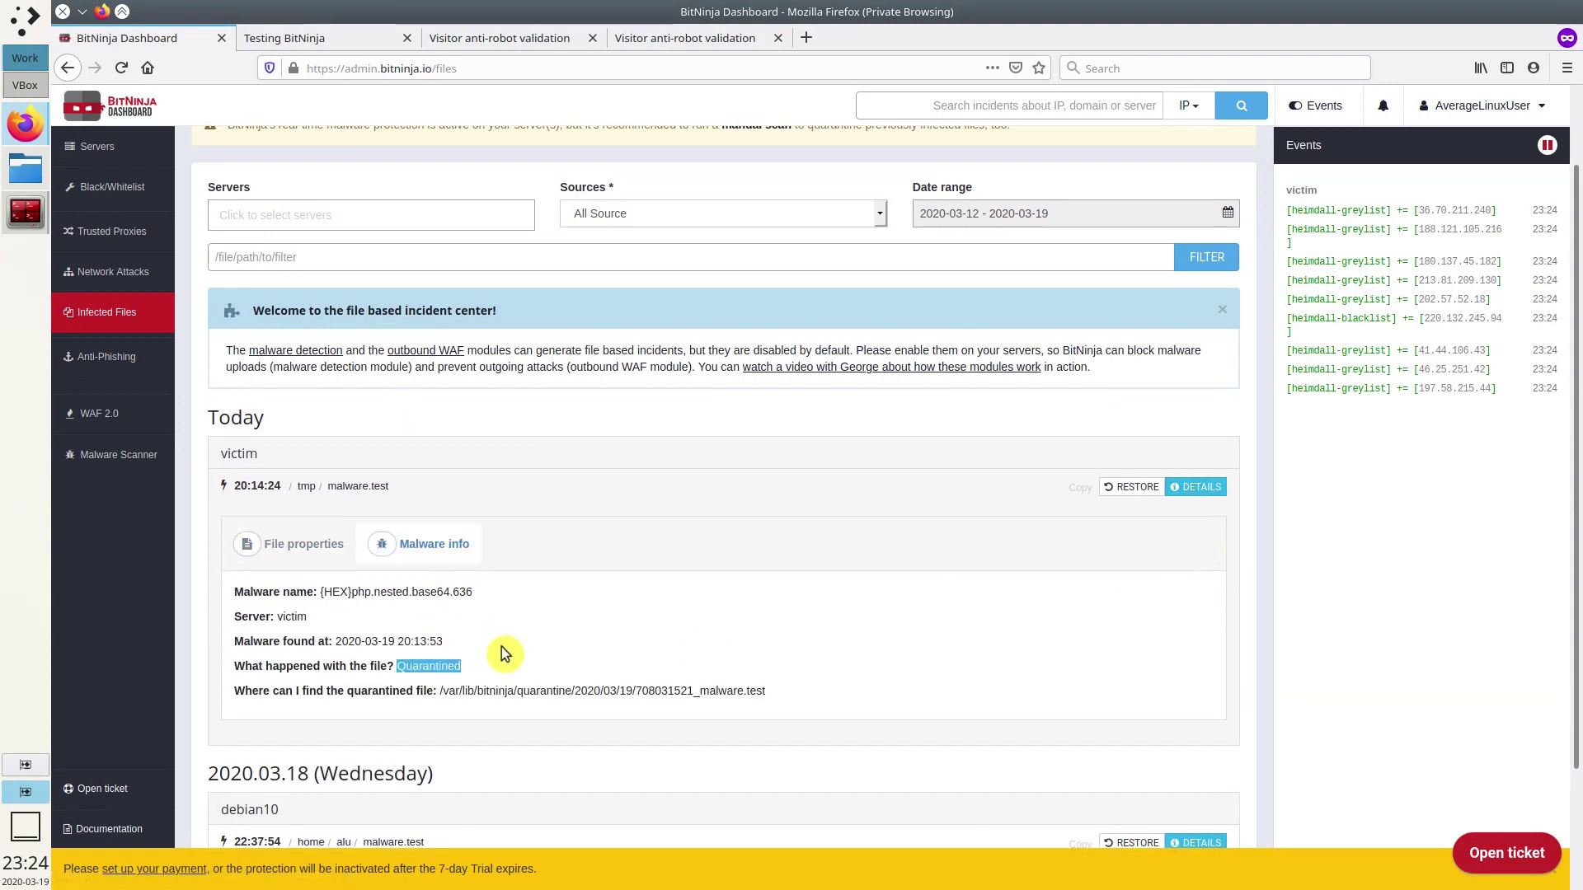
left_click_drag(439, 690, 787, 690)
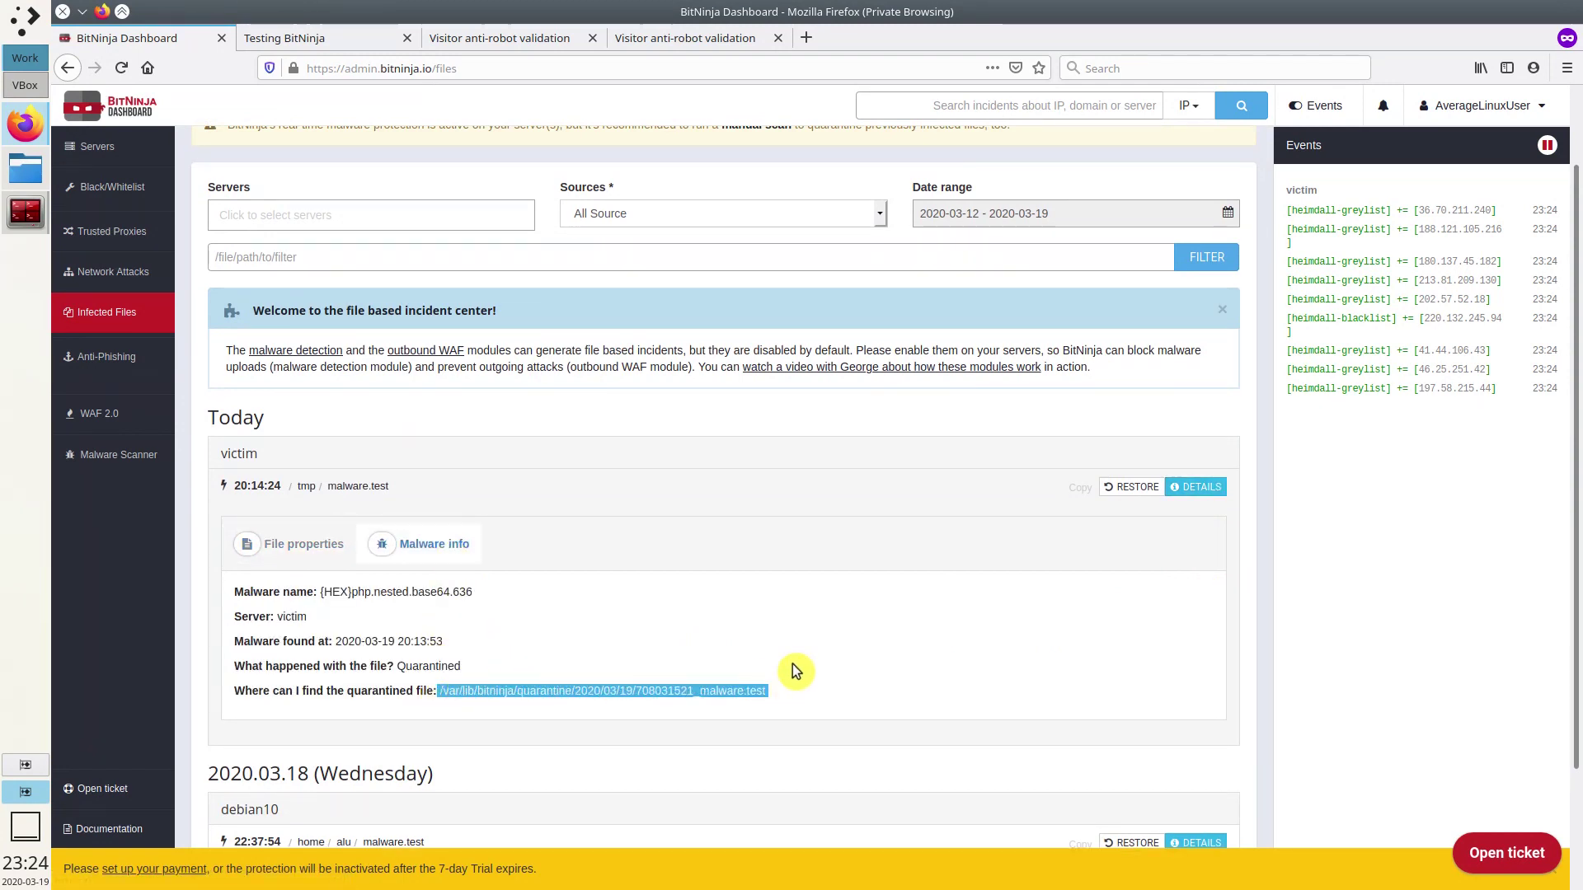
left_click(95, 149)
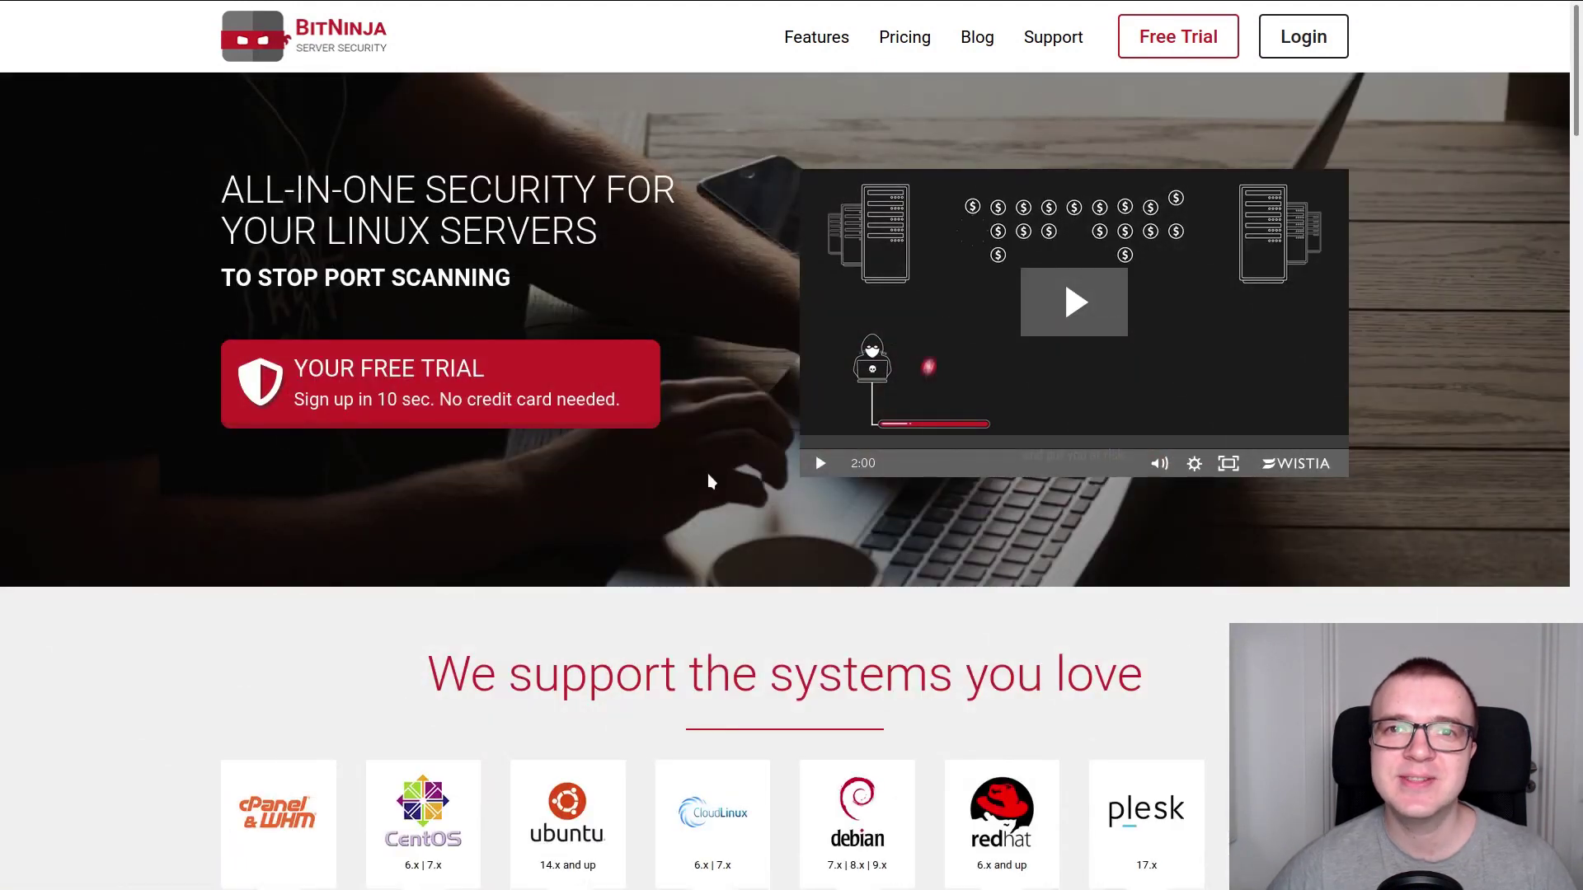
Step: Start the free trial, accept the suggested account name, and submit the registration
left_click(623, 410)
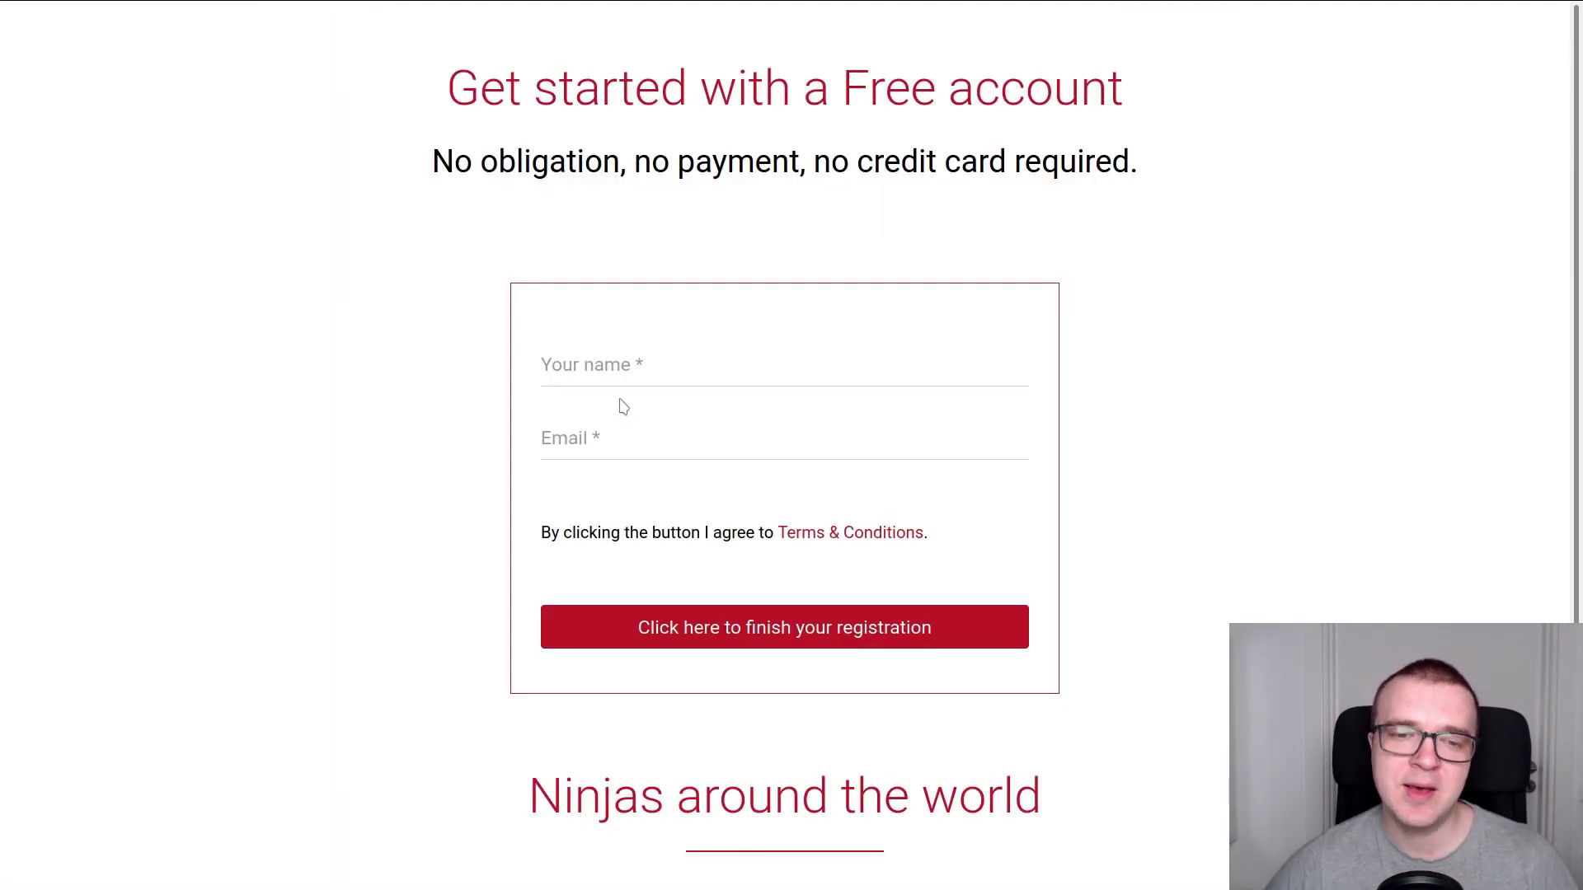
type("Aver")
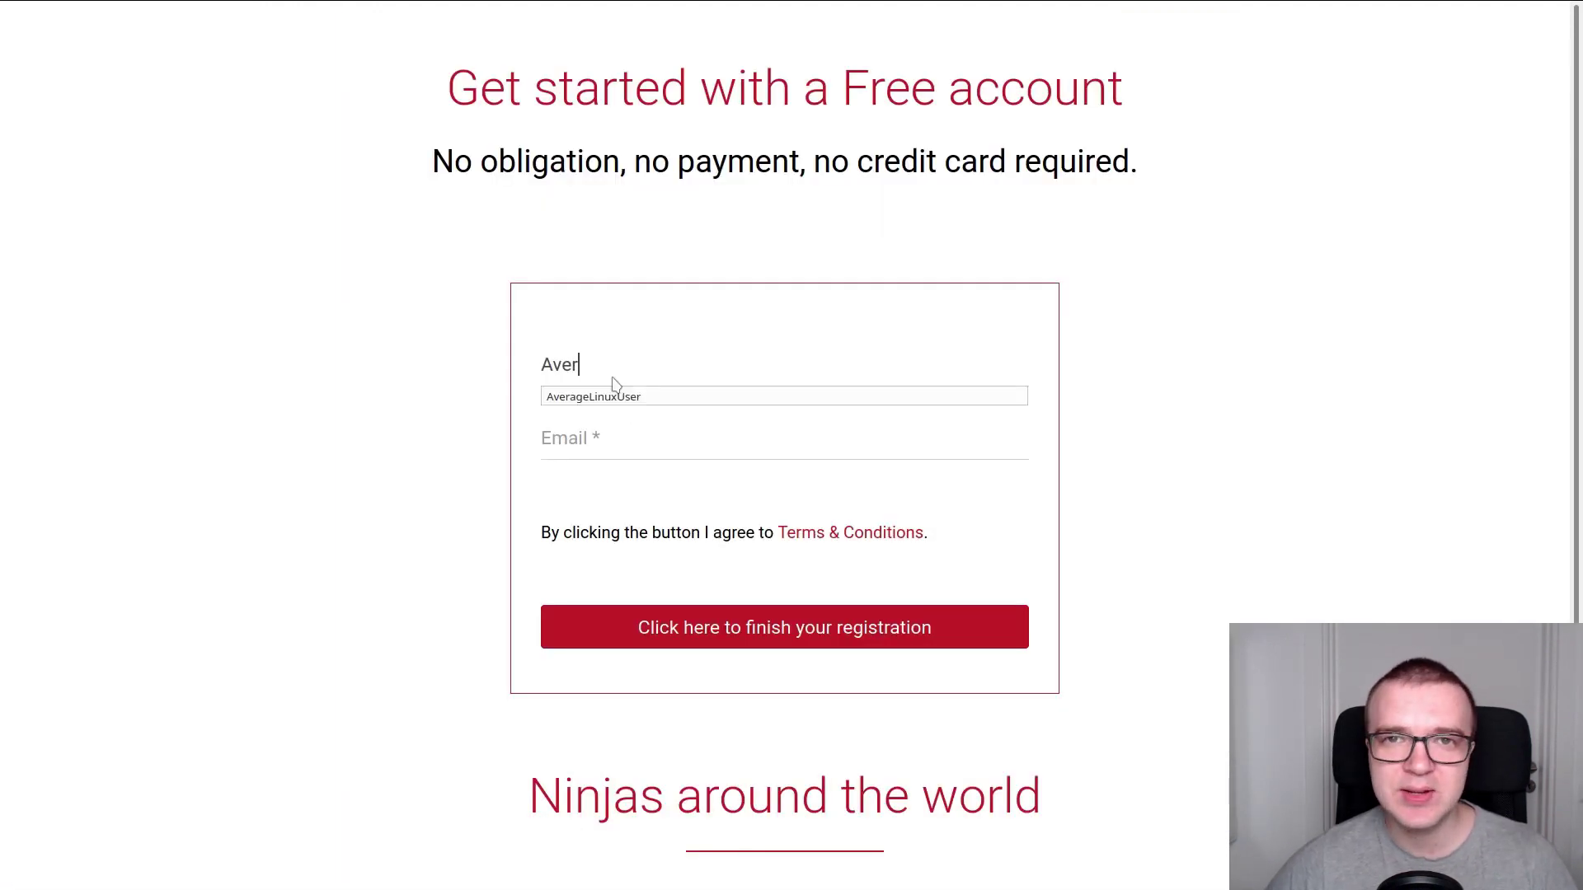
left_click(613, 395)
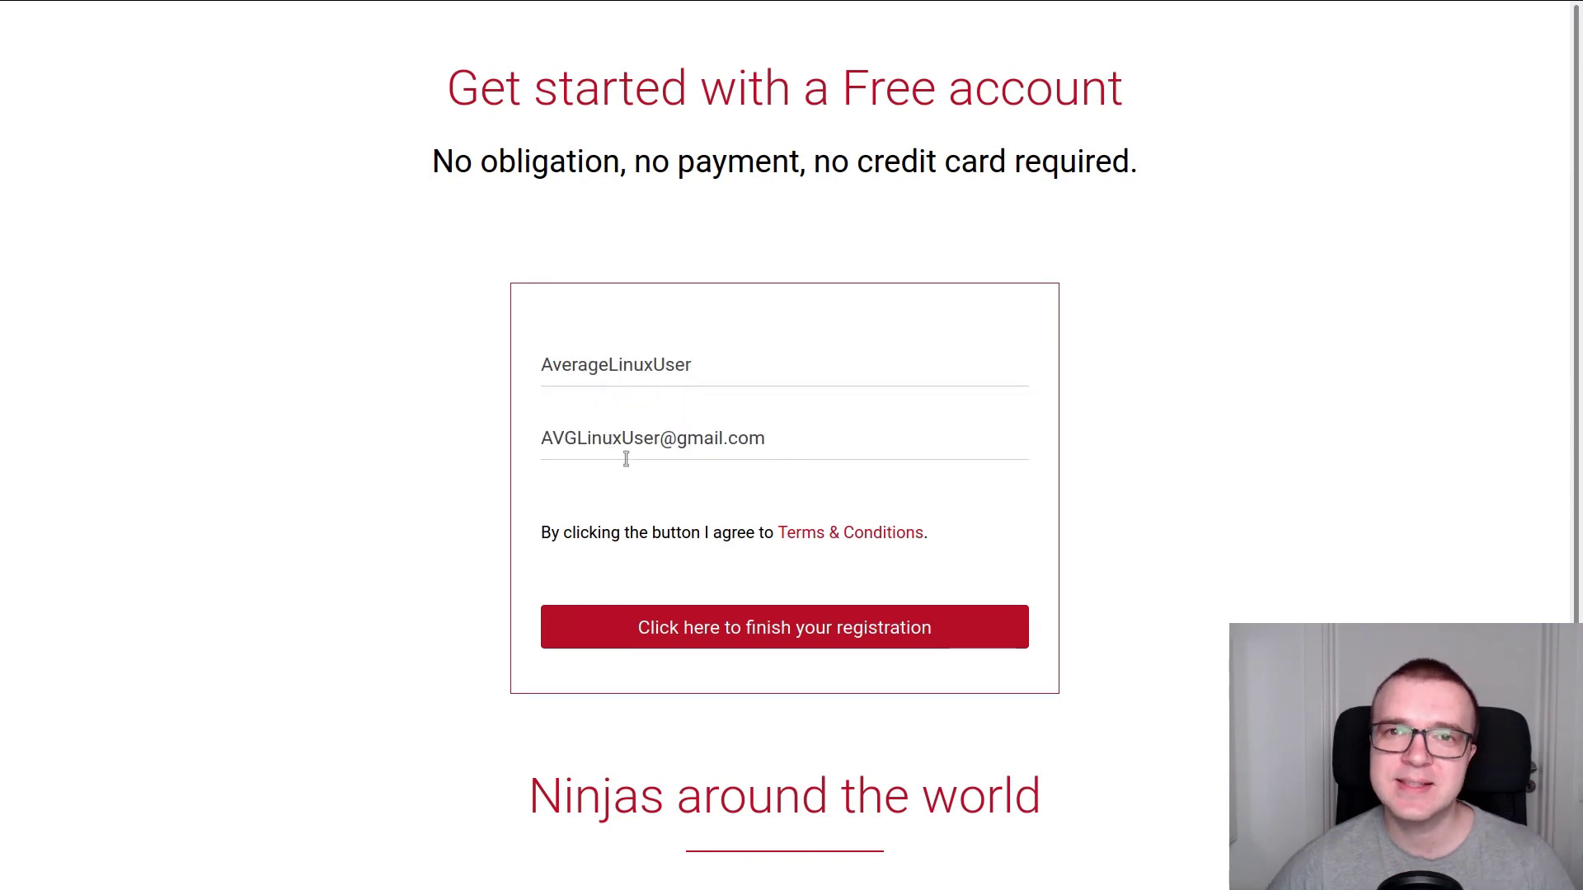
left_click(805, 634)
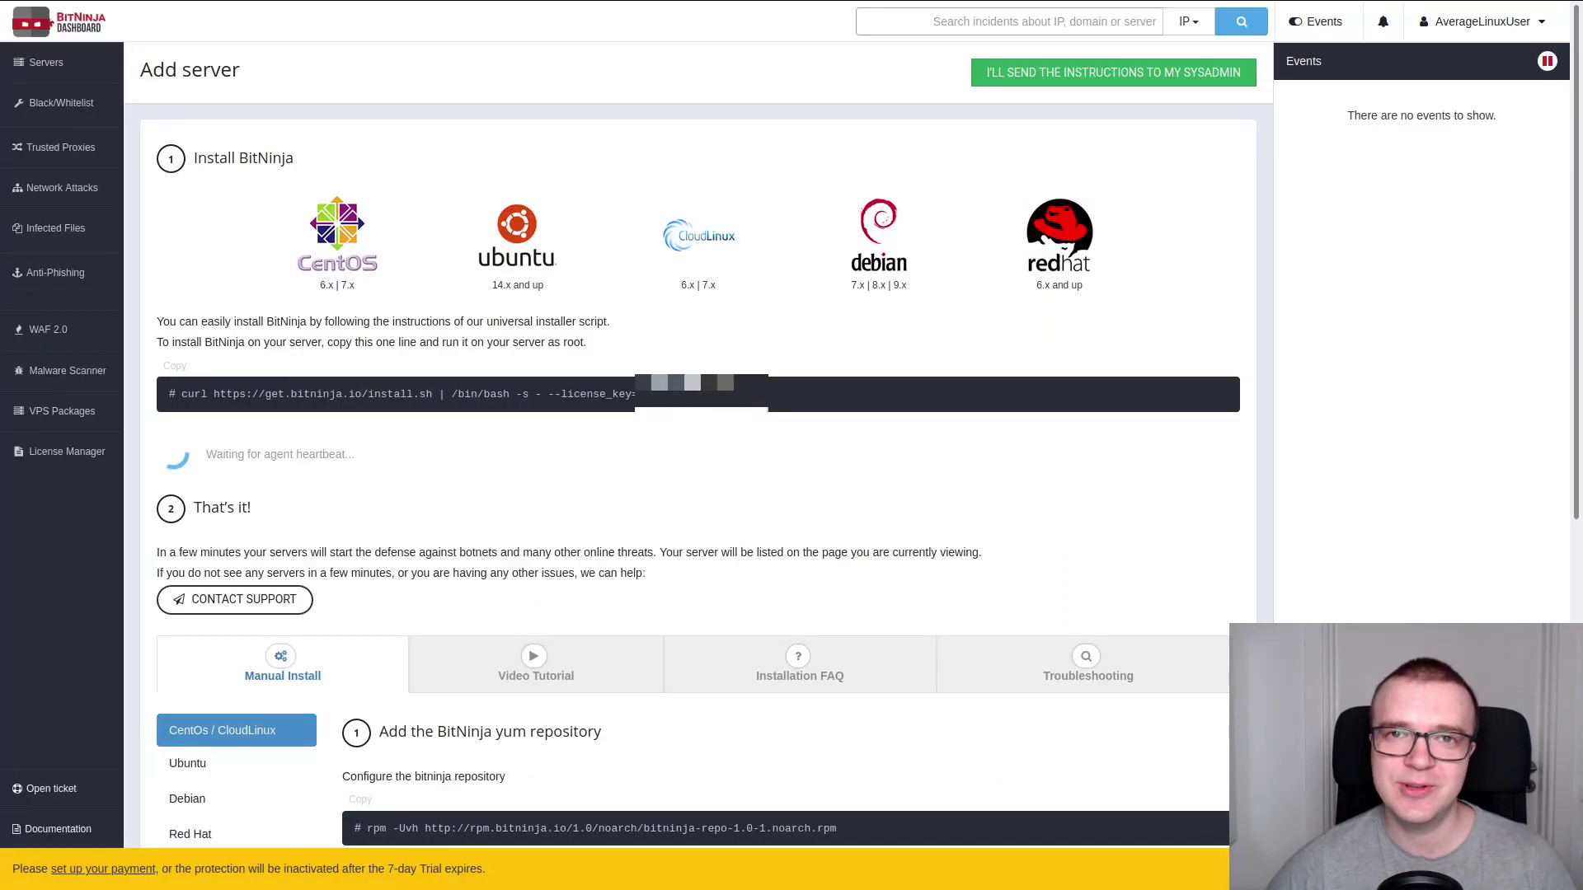